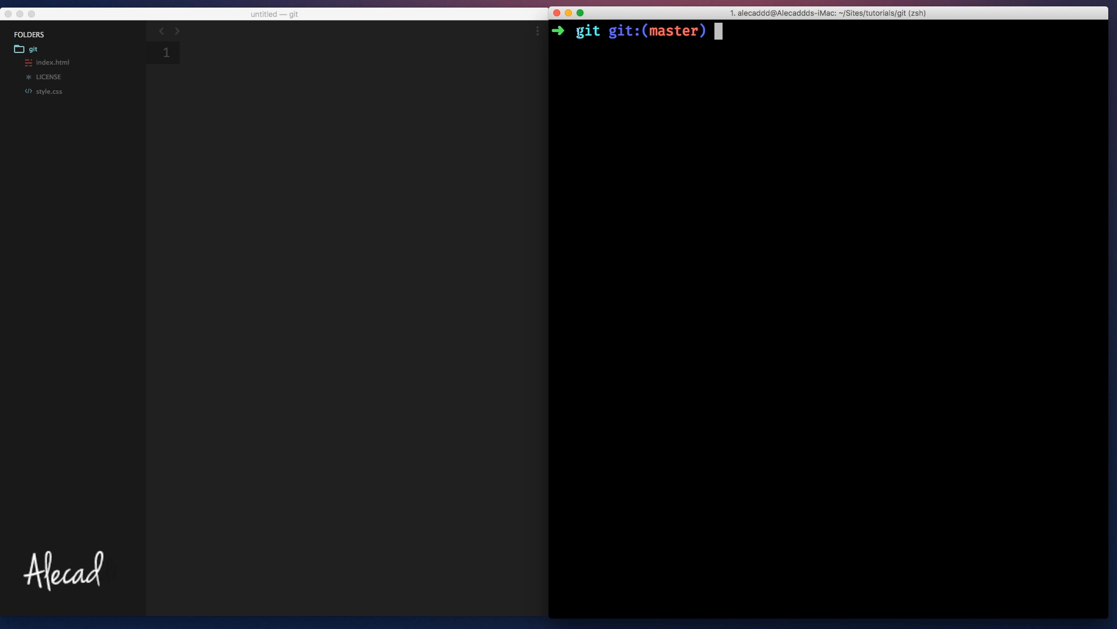
- Run git branch, listing beta and master with master checked out
drag(577, 31, 716, 31)
click(713, 101)
text(git branch)
key(Return)
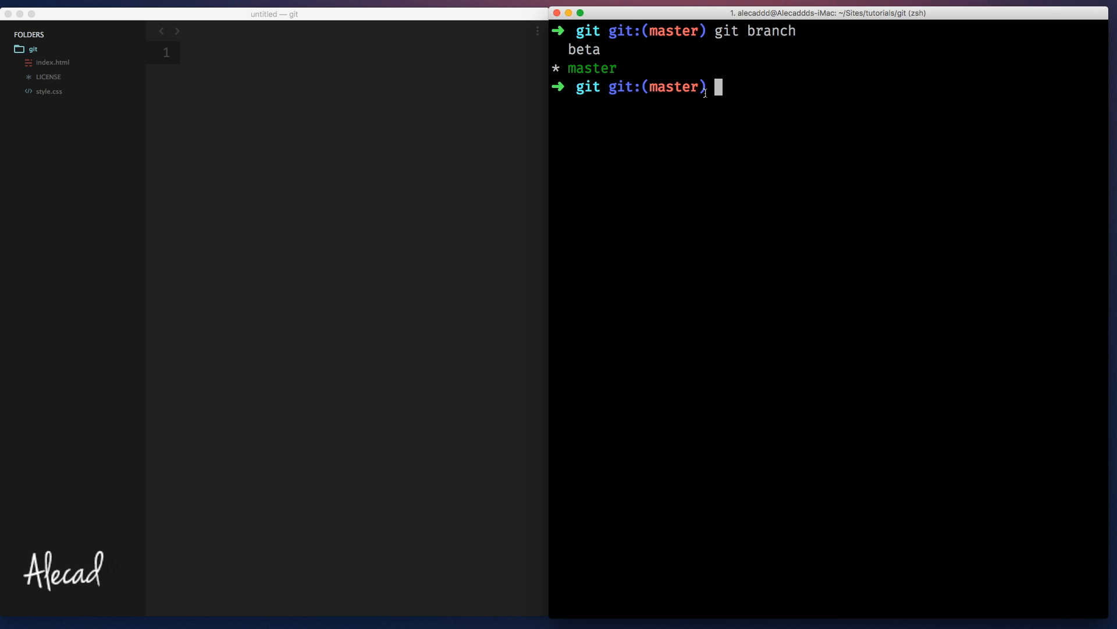
- In index.html, copy the 'This is a paragraph' line and paste two copies below it
click(341, 108)
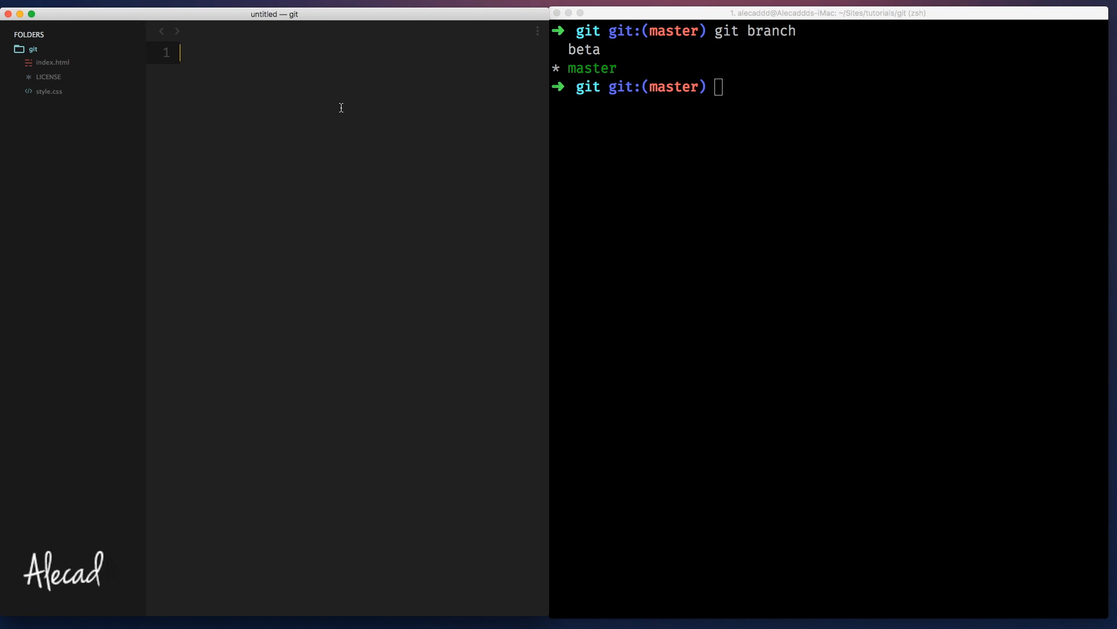
click(52, 63)
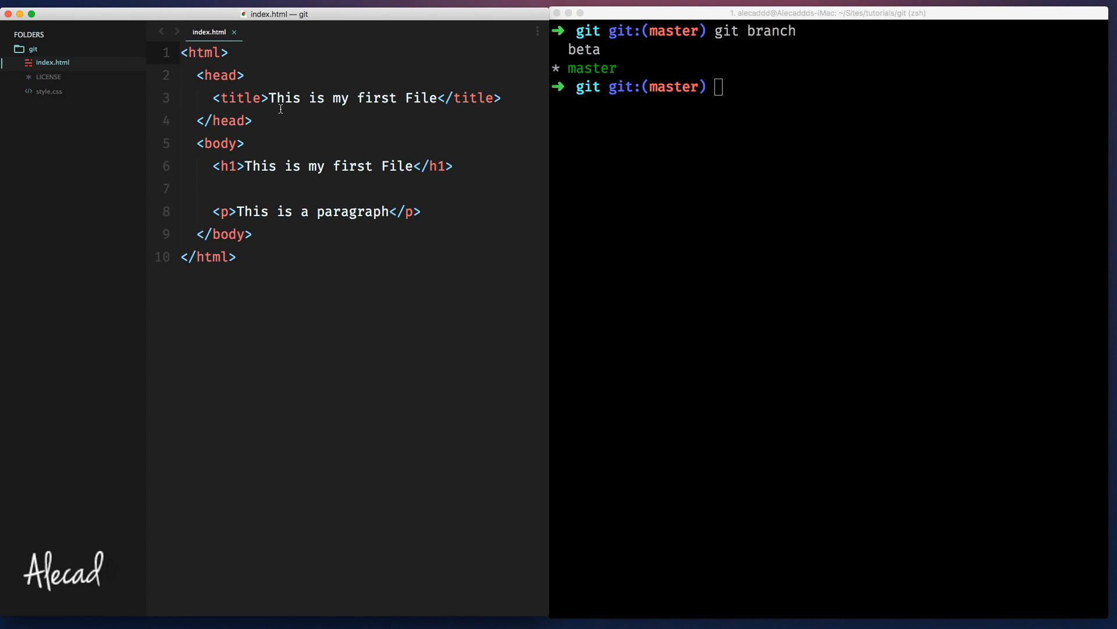
click(280, 103)
click(430, 213)
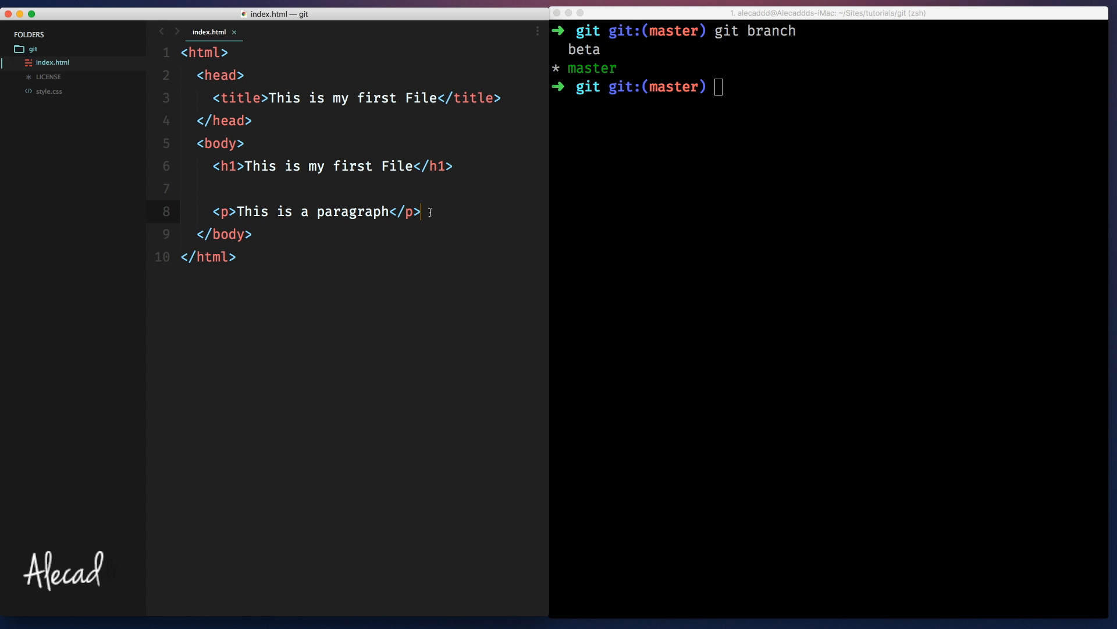
key(alt+shift+Left)
key(alt+shift+Left)
key(alt+shift+Left)
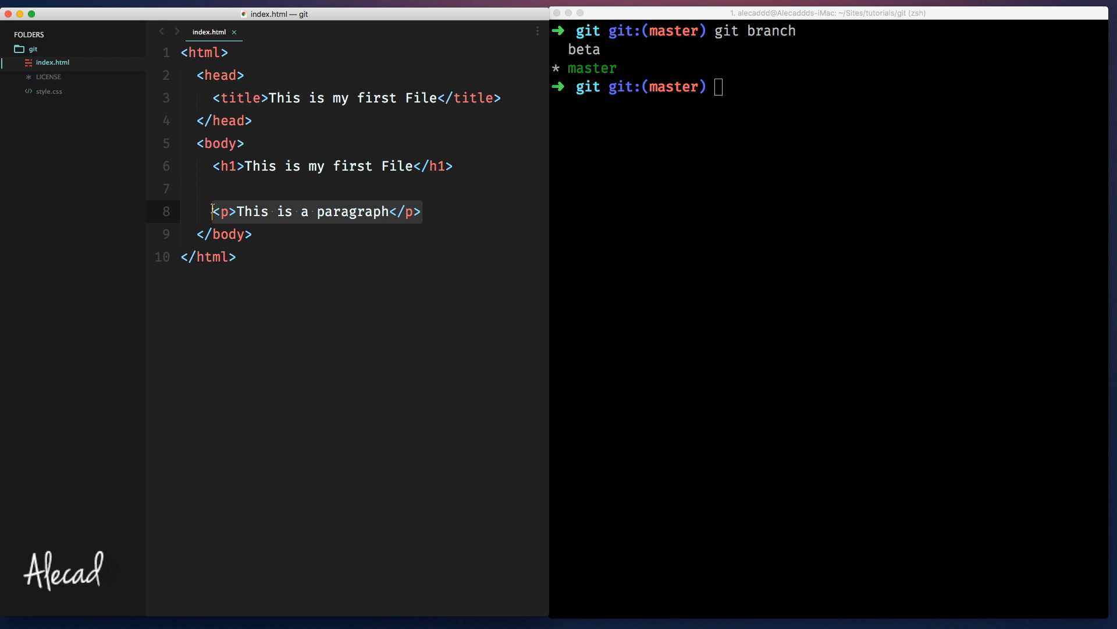
key(alt+shift+Left)
key(super+c)
click(444, 218)
key(Return)
key(Return)
key(super+v)
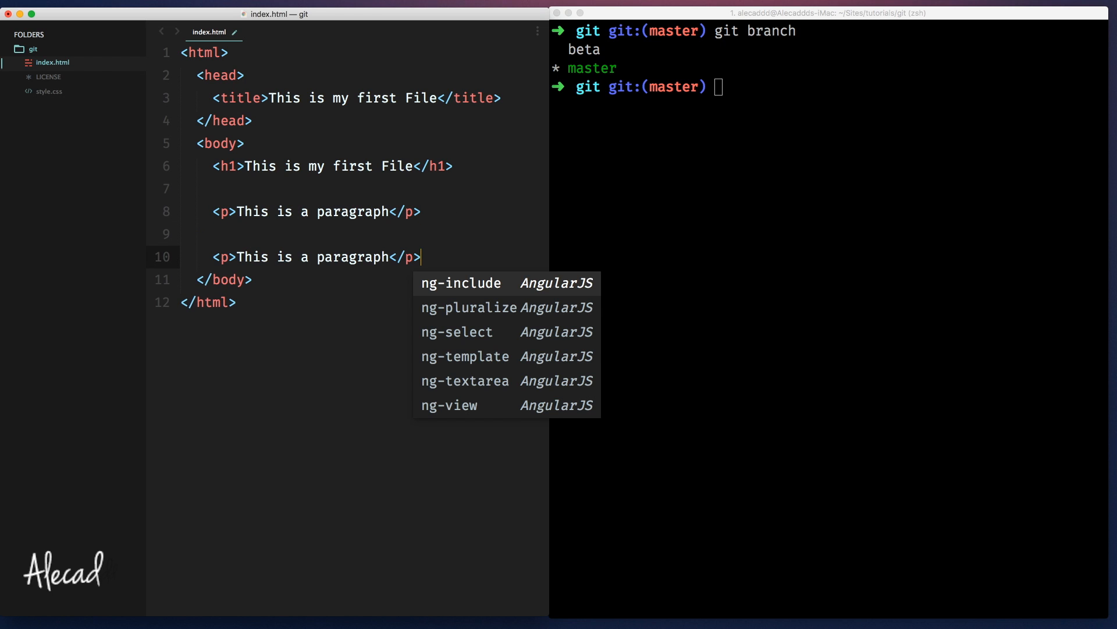
key(Tab)
key(super+z)
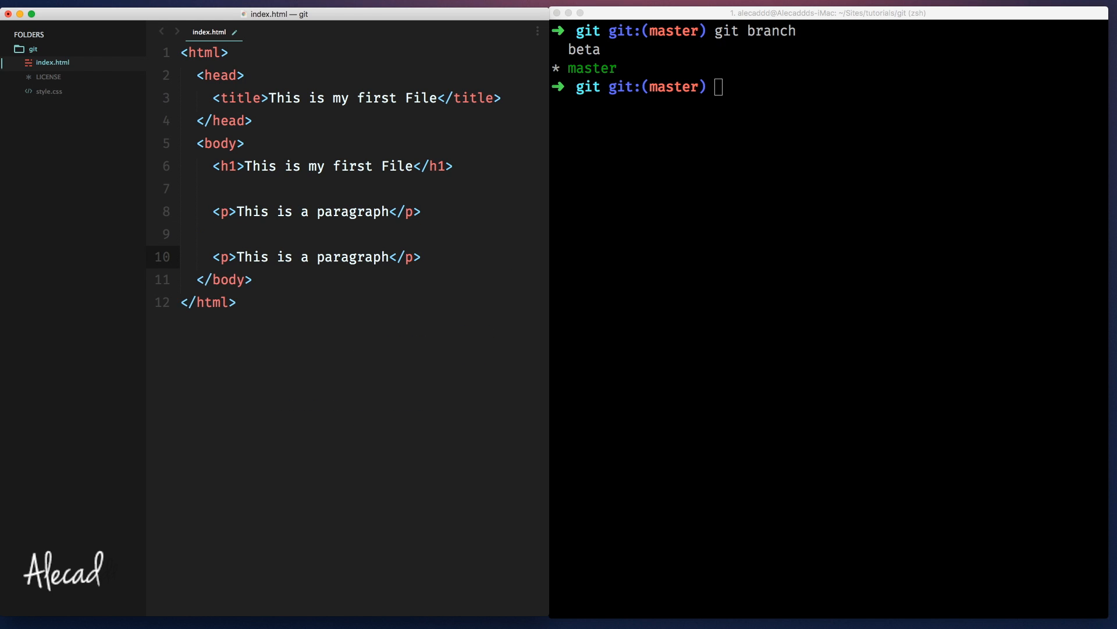
key(Return)
key(super+v)
key(Escape)
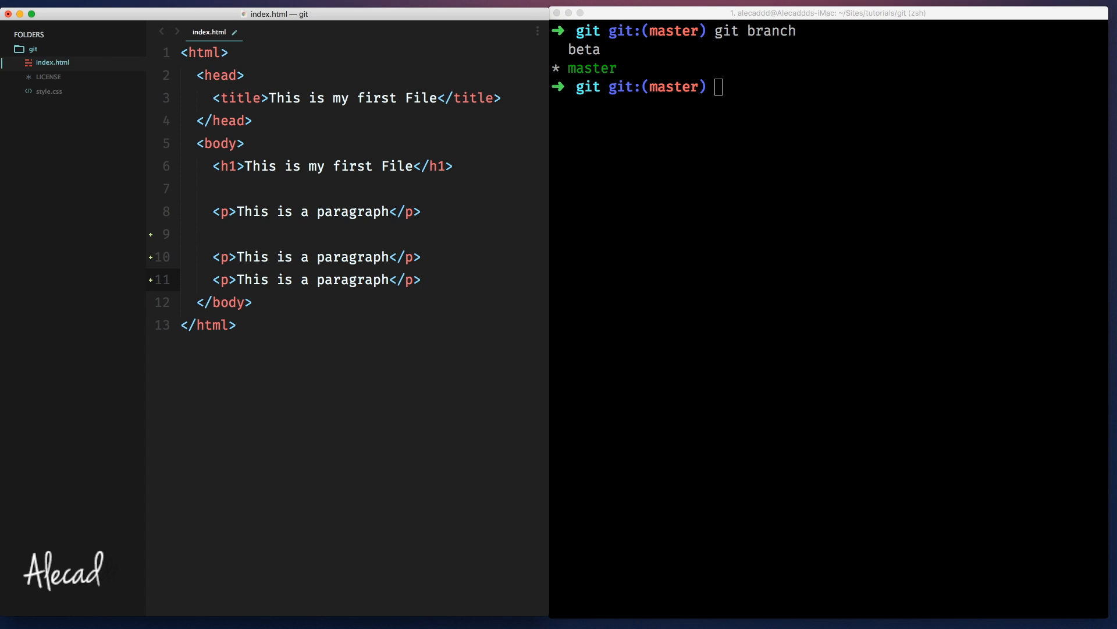
- Edit the copies to 'This is another paragraph' and 'This is the last paragraph' and save
click(306, 255)
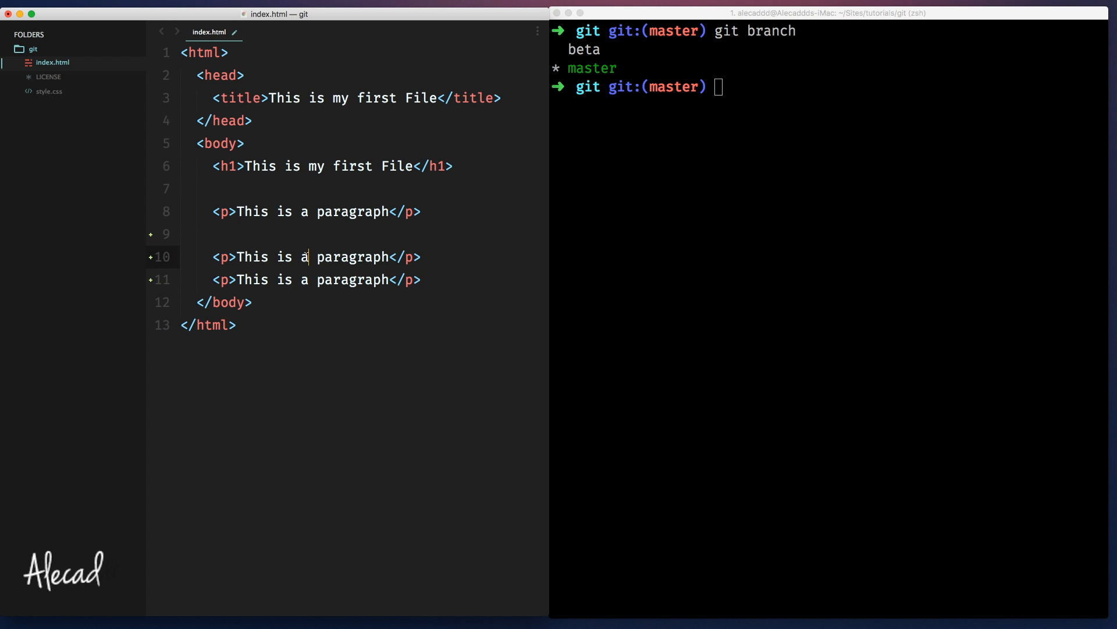
text(nother)
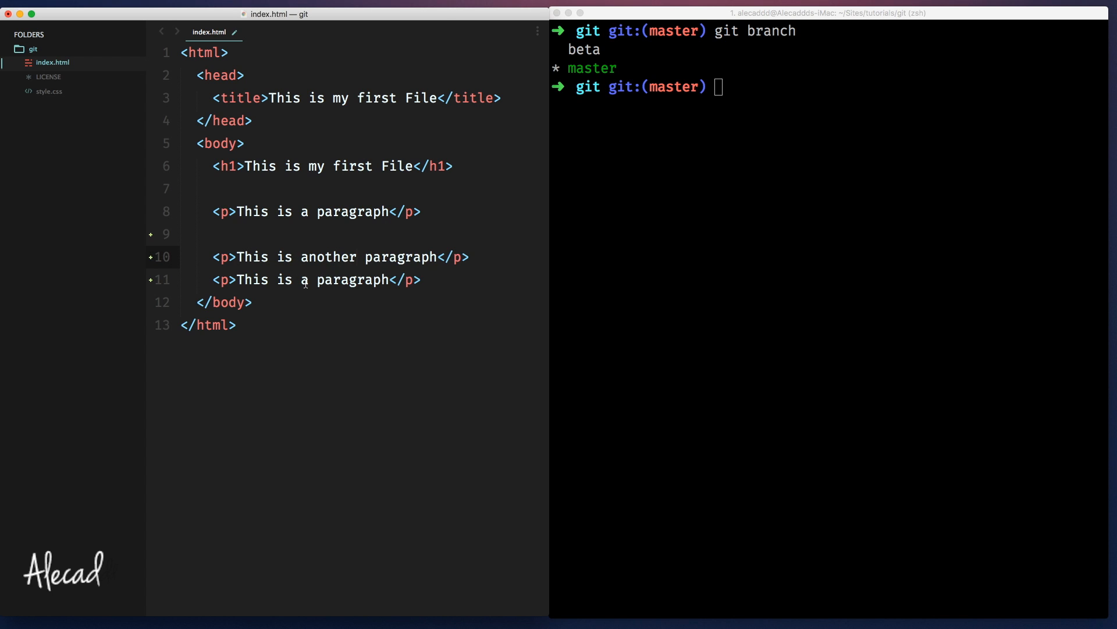
click(306, 280)
key(BackSpace)
text(the last)
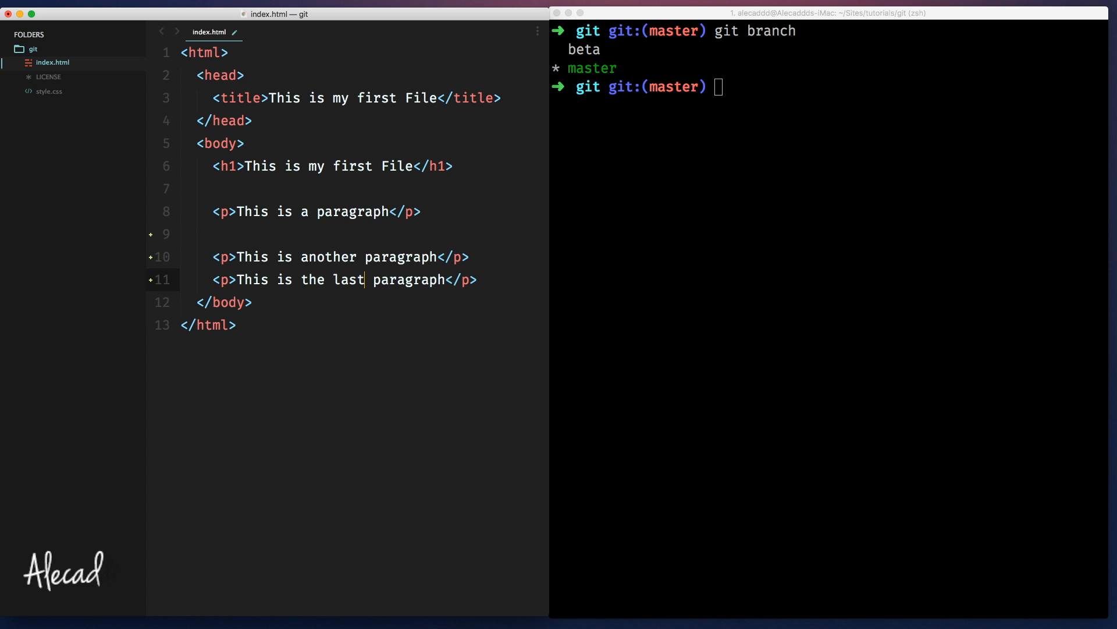
key(End)
key(Return)
click(348, 229)
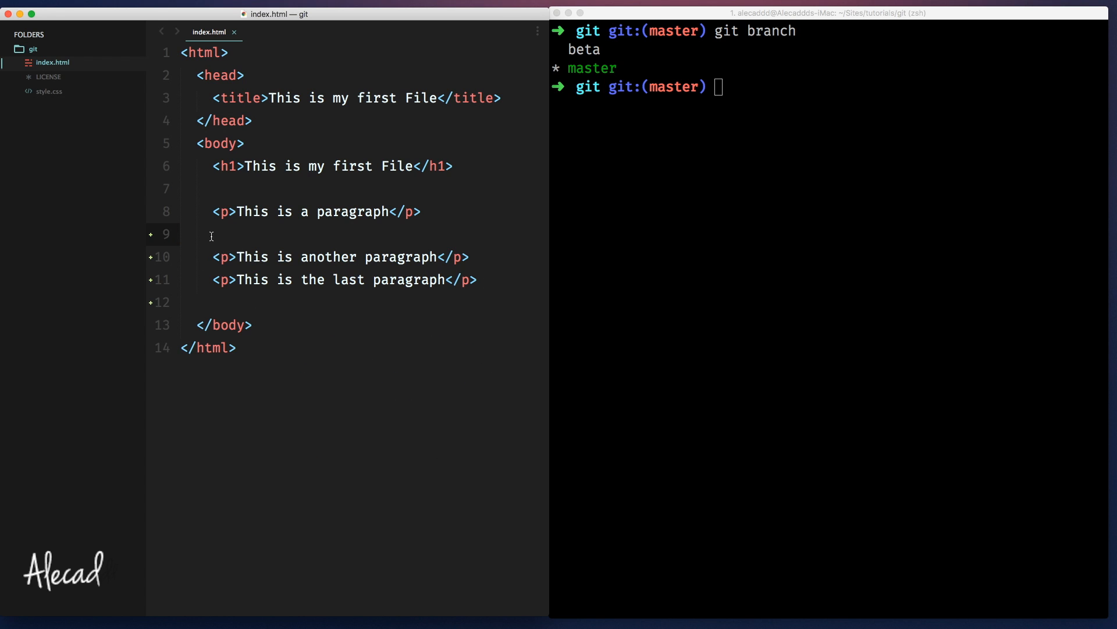
mouse_move(157, 234)
drag(183, 235, 188, 302)
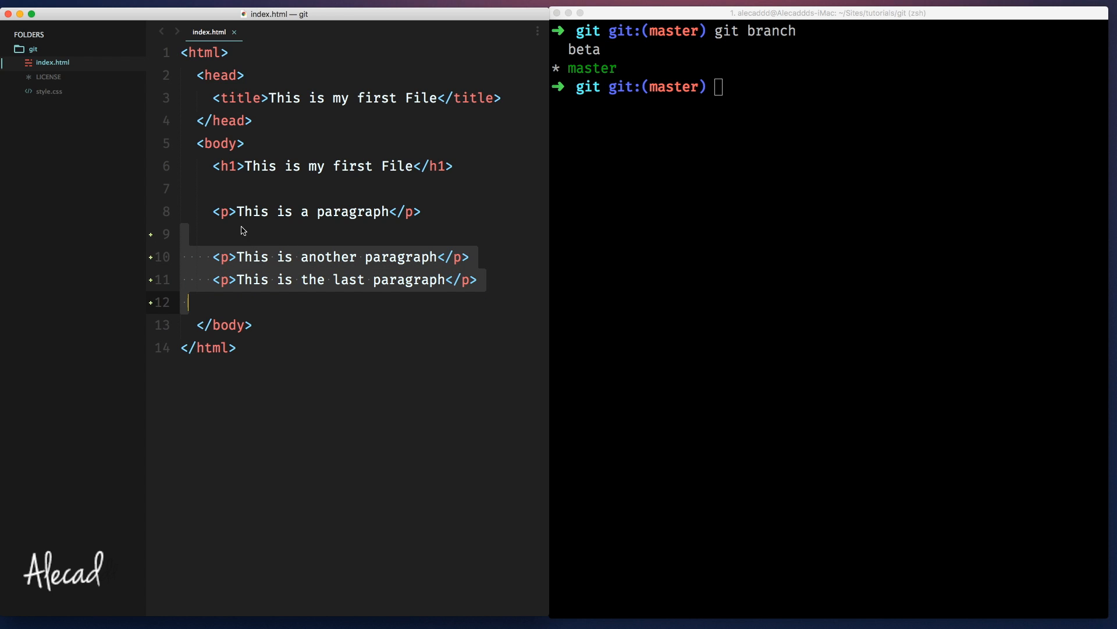
click(230, 167)
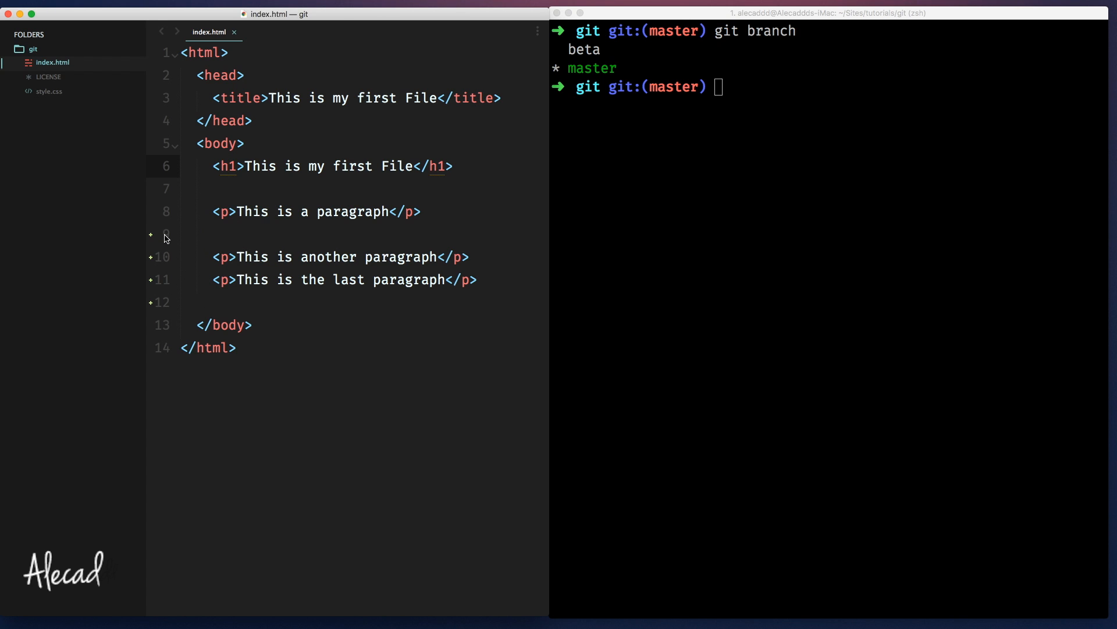
click(332, 259)
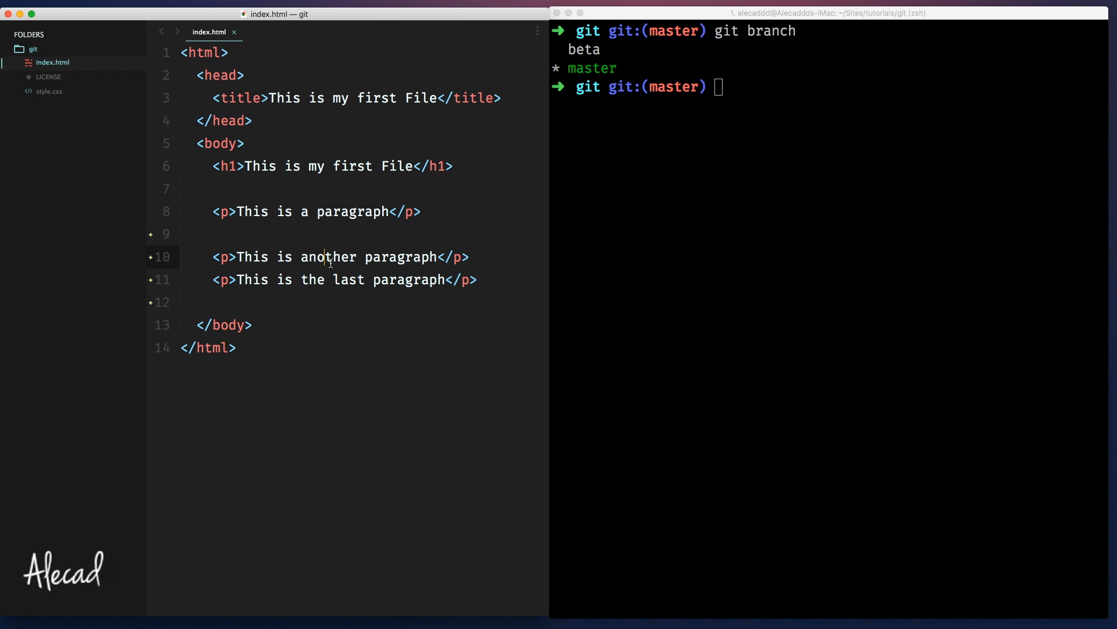
click(737, 92)
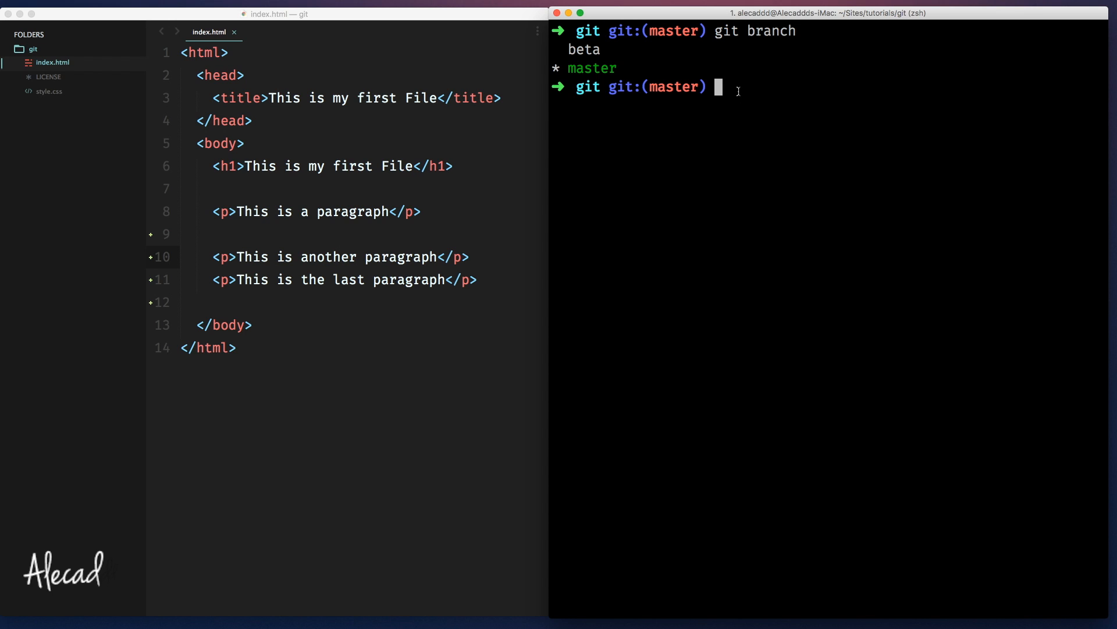
text(git status)
- Stage index.html and commit it on master as 'Added a couple of new p tags'
key(Return)
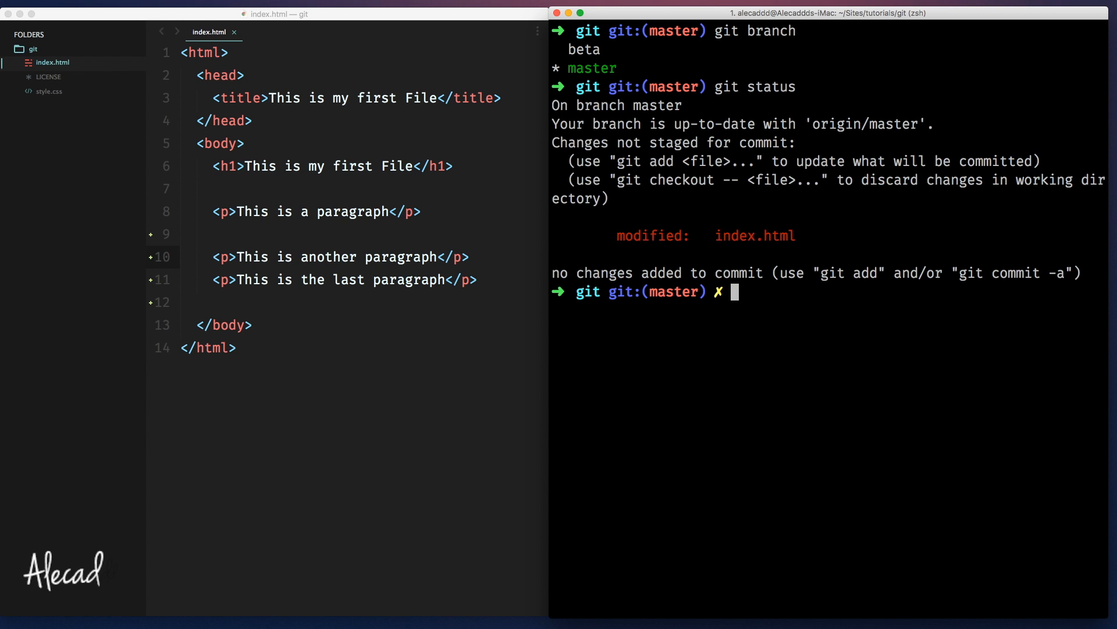
text(git add .)
key(Return)
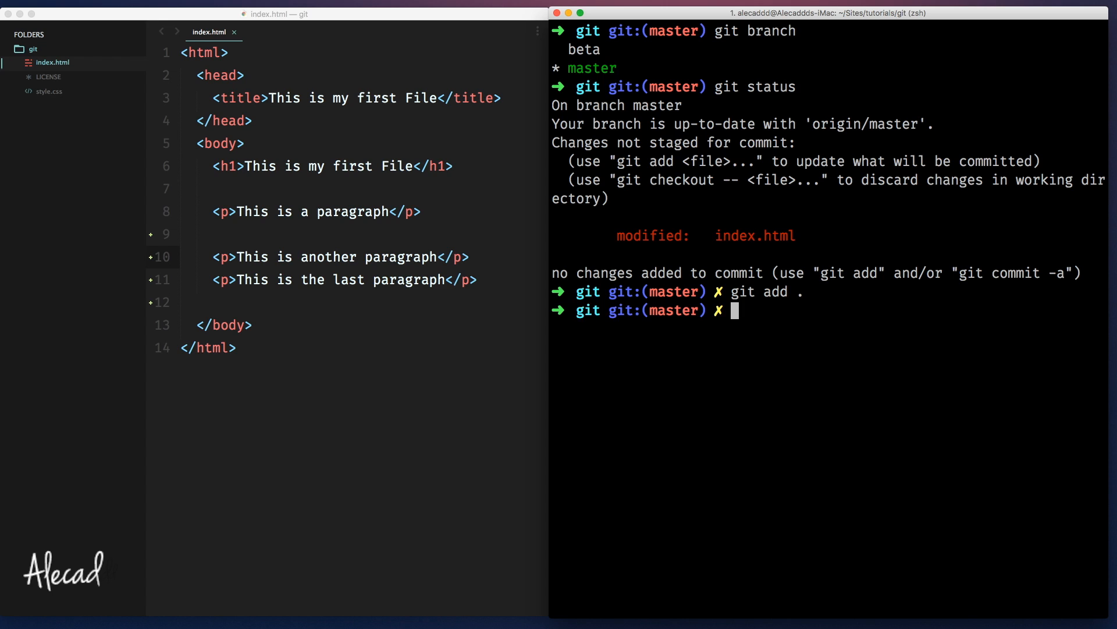
text(git commit -m)
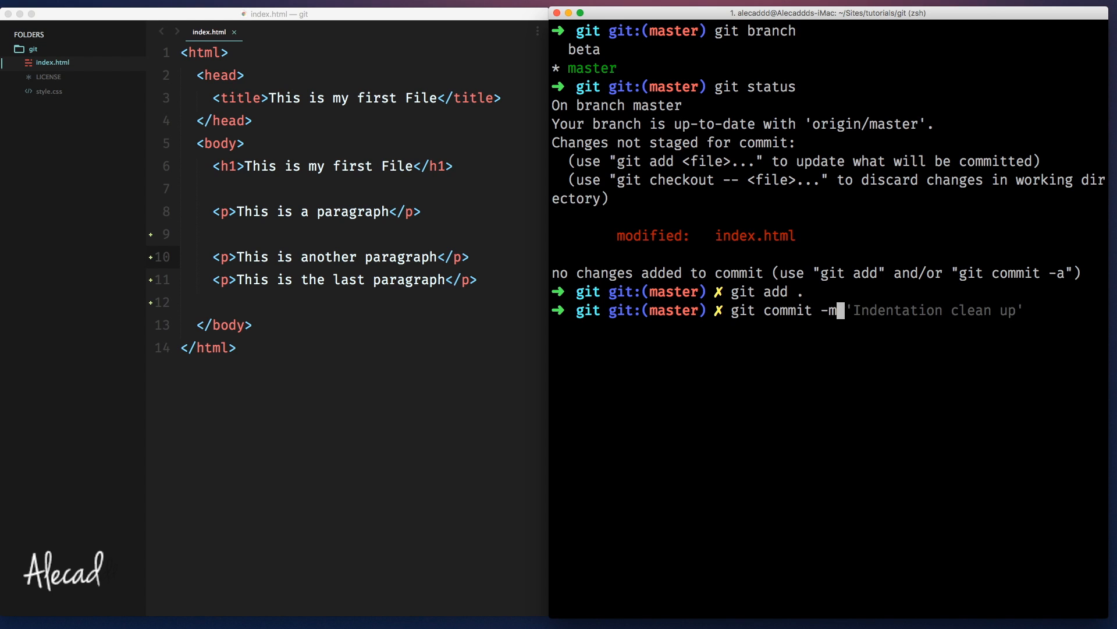
text( 'Added )
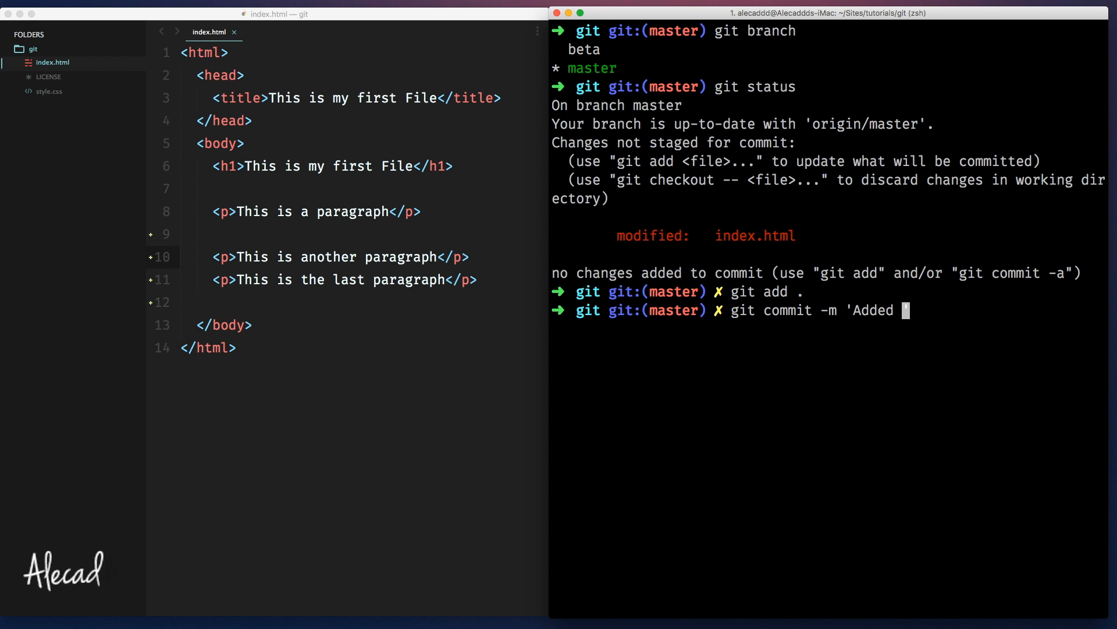
text(a couple of new p)
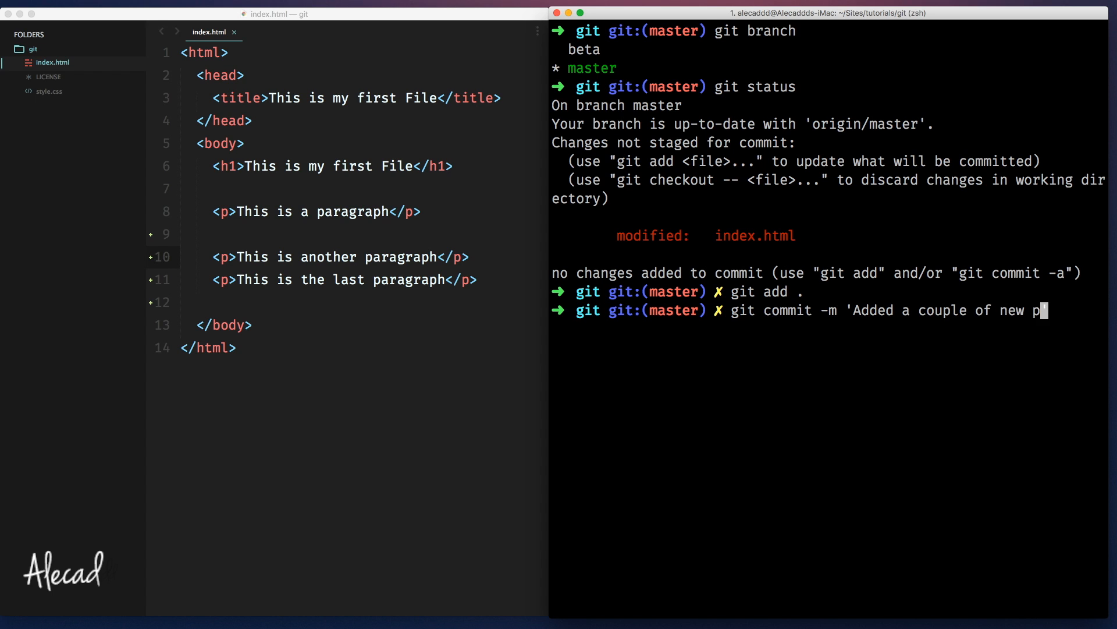
text( tags')
key(Return)
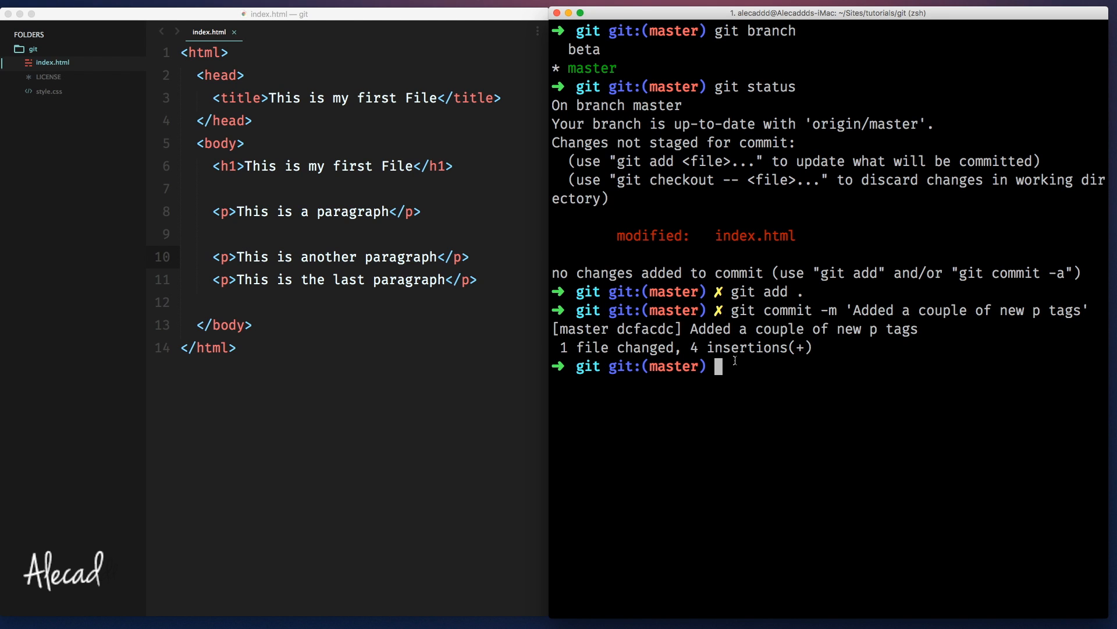
- Run git checkout beta and view beta's index.html, placing the cursor after the h1 line
key(ctrl+l)
text(git bra)
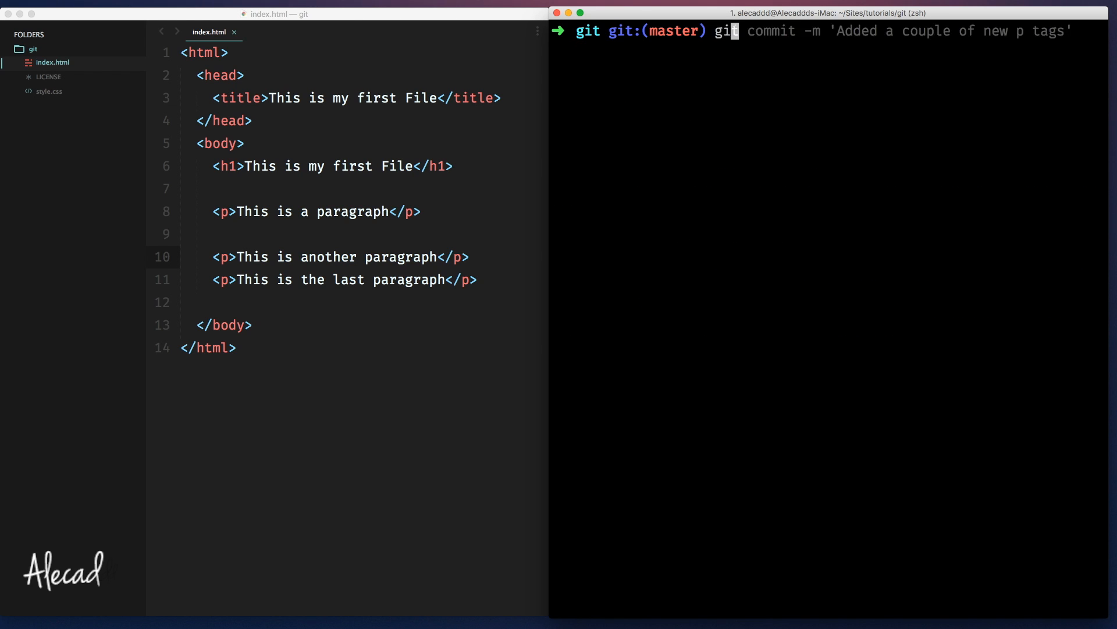
key(BackSpace)
key(BackSpace)
key(BackSpace)
text(checkout beta)
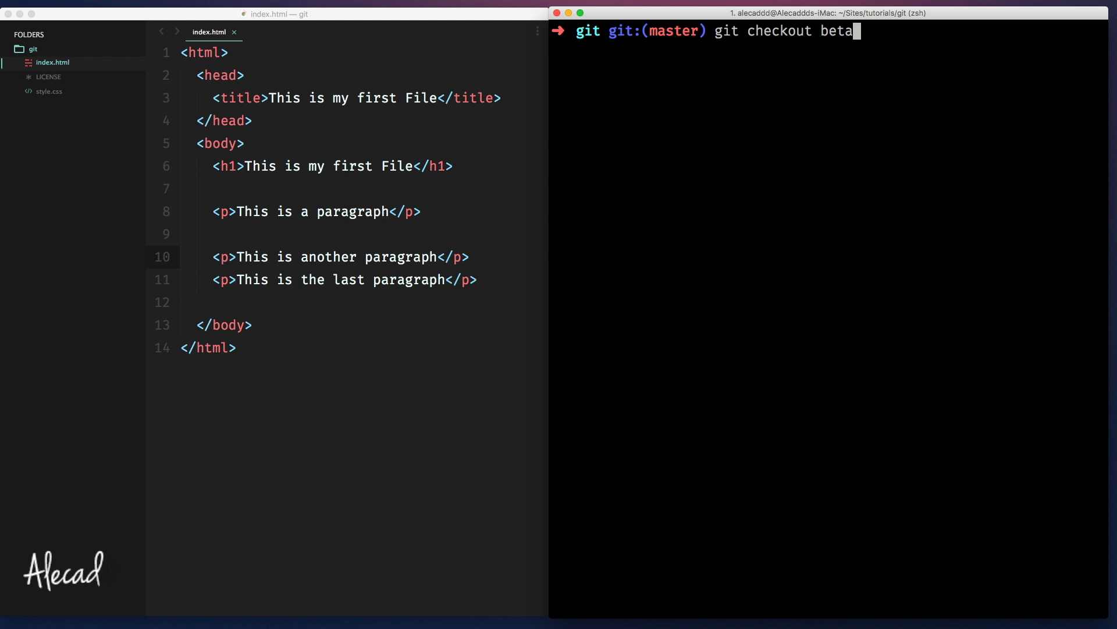
key(Return)
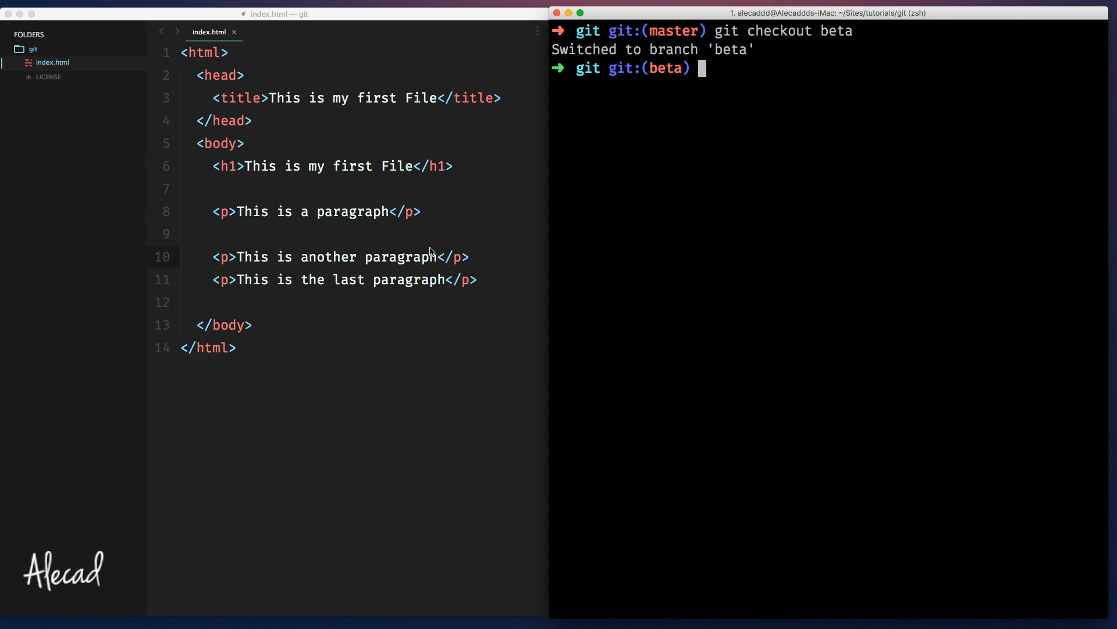
click(433, 251)
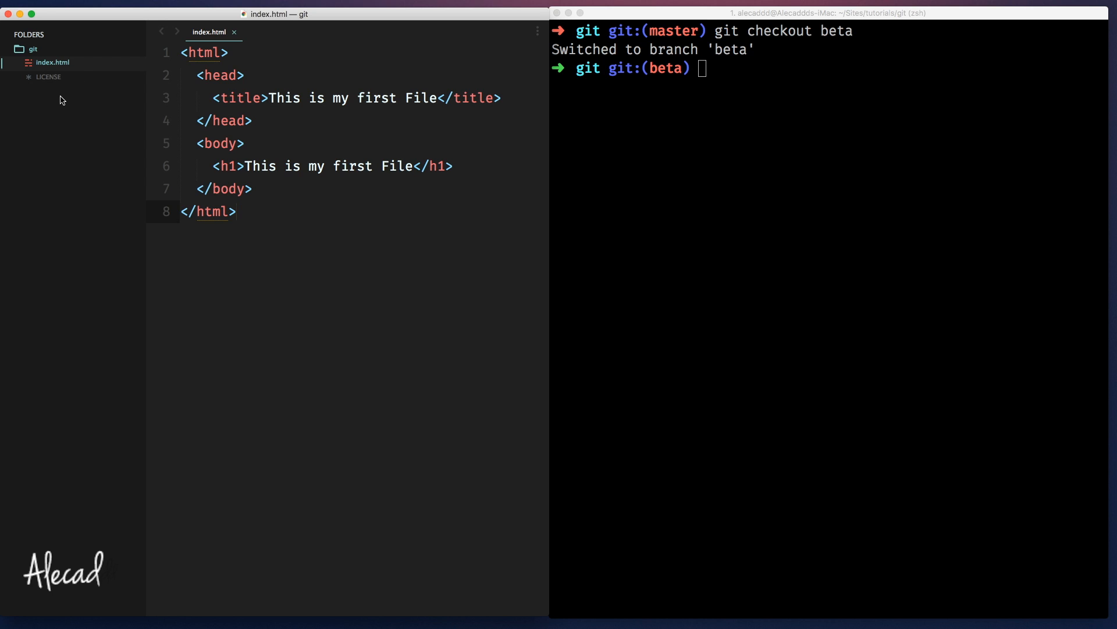
click(254, 189)
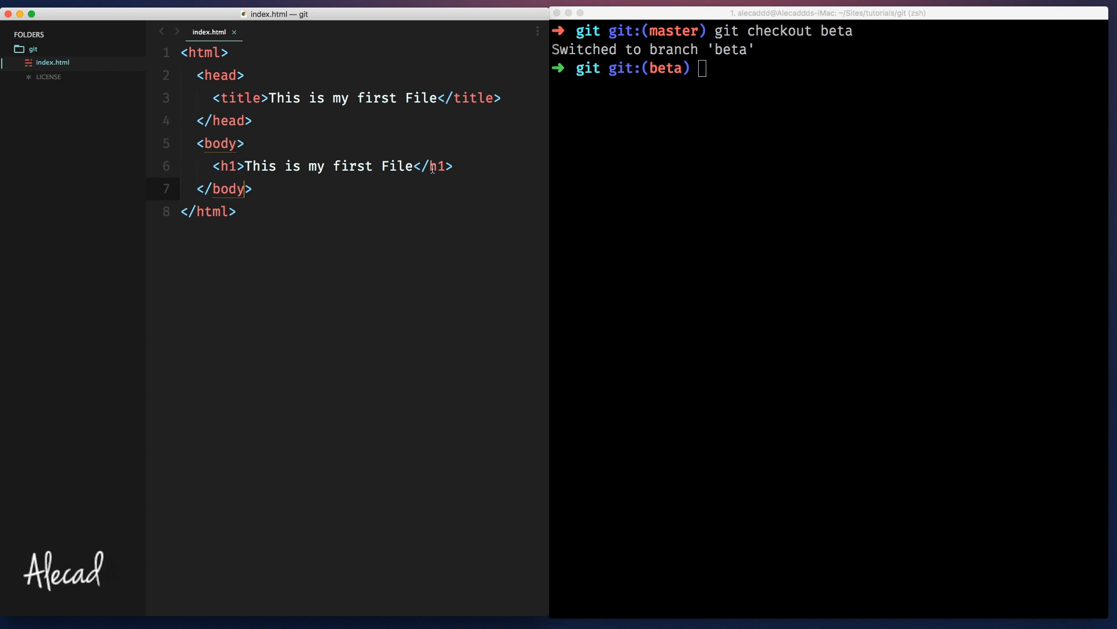
click(481, 168)
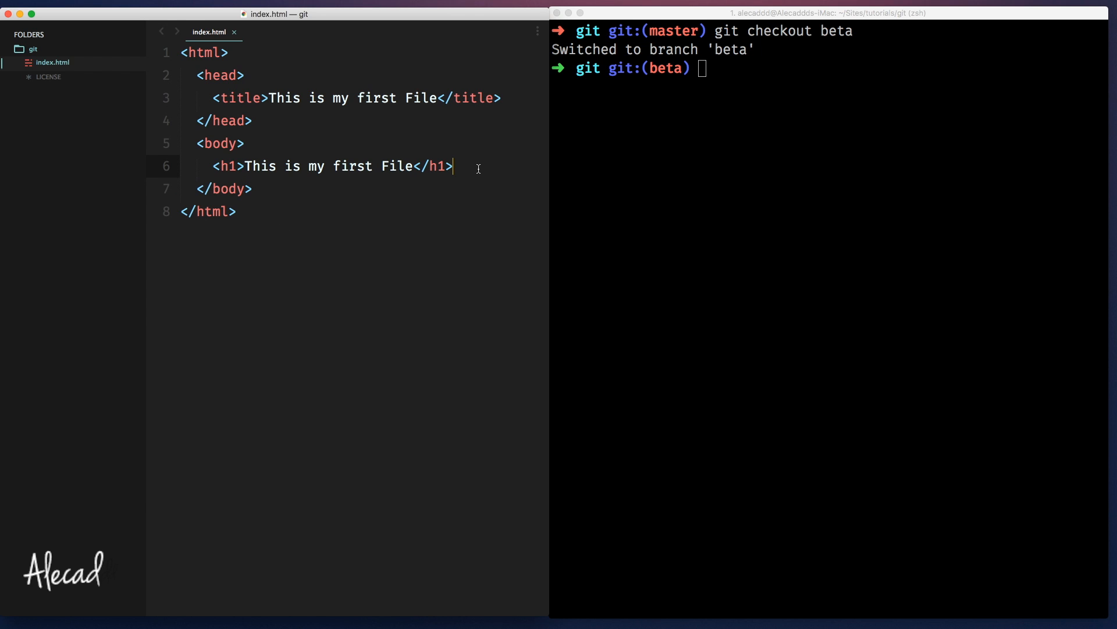
- Hide the sidebar and add a paragraph reading 'This is another extra paragraph' after the h1
key(Return)
key(Return)
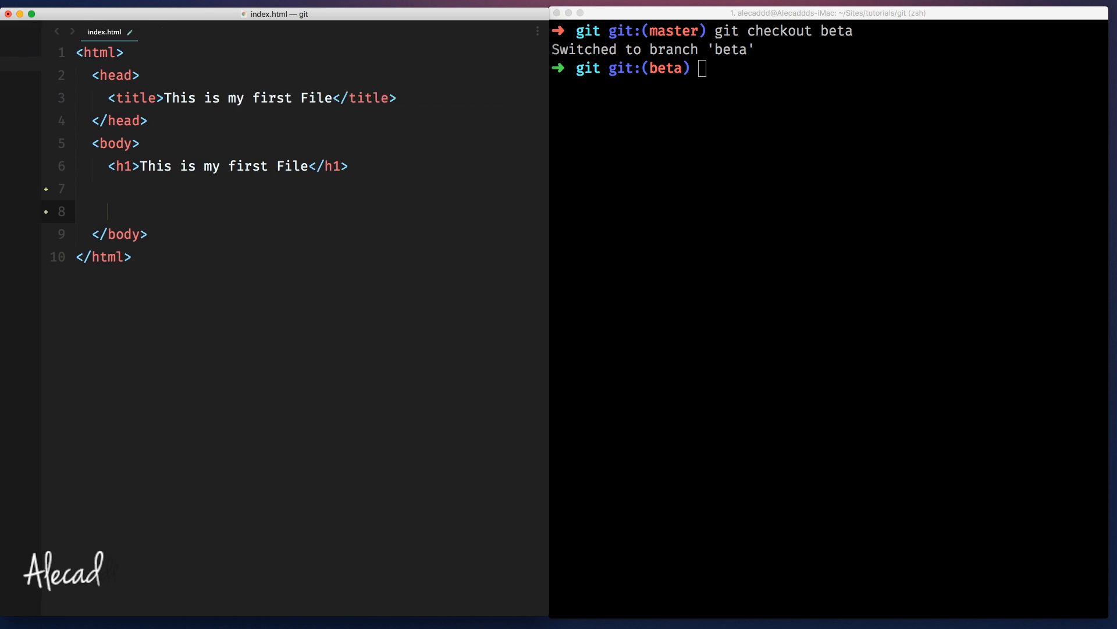
key(super+k)
key(super+b)
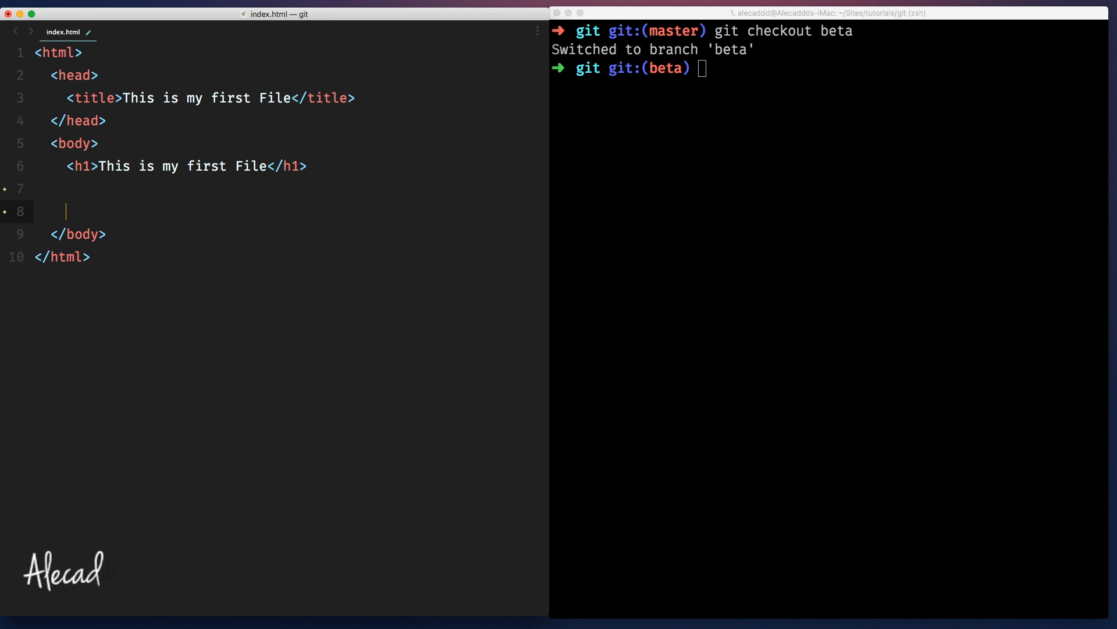
text(<p>This is a paragraph</p>)
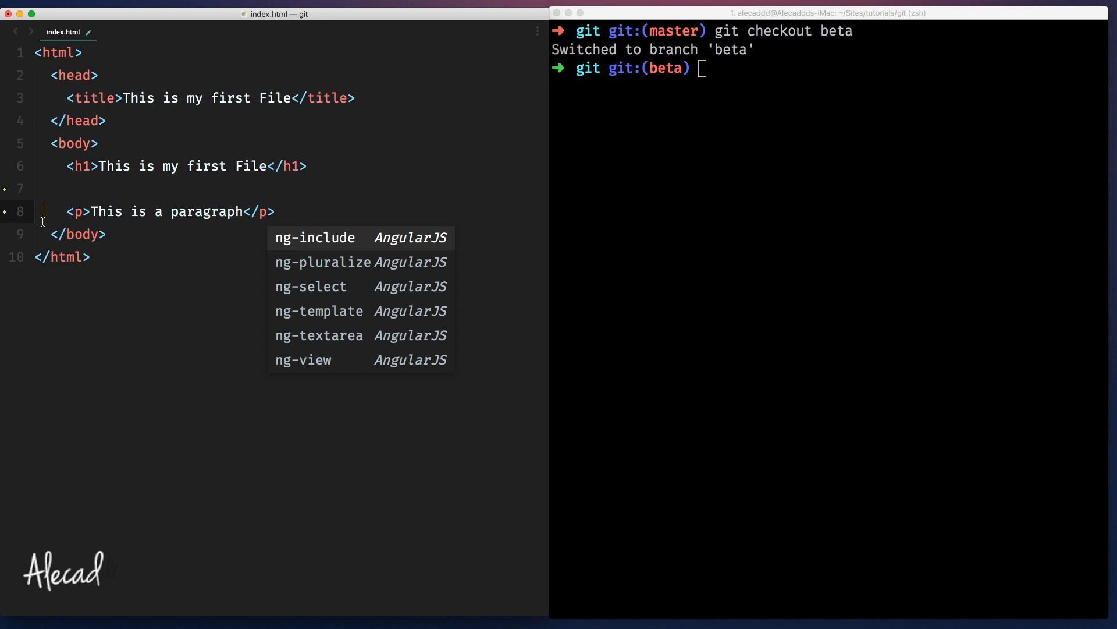
key(Escape)
drag(90, 211, 243, 211)
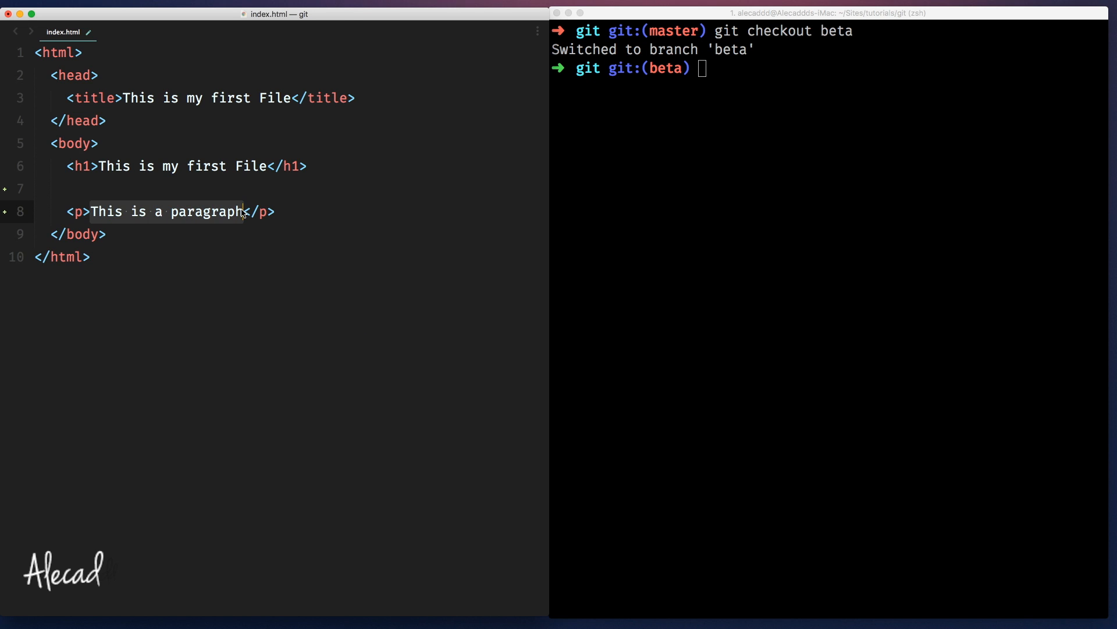
text(This is anot)
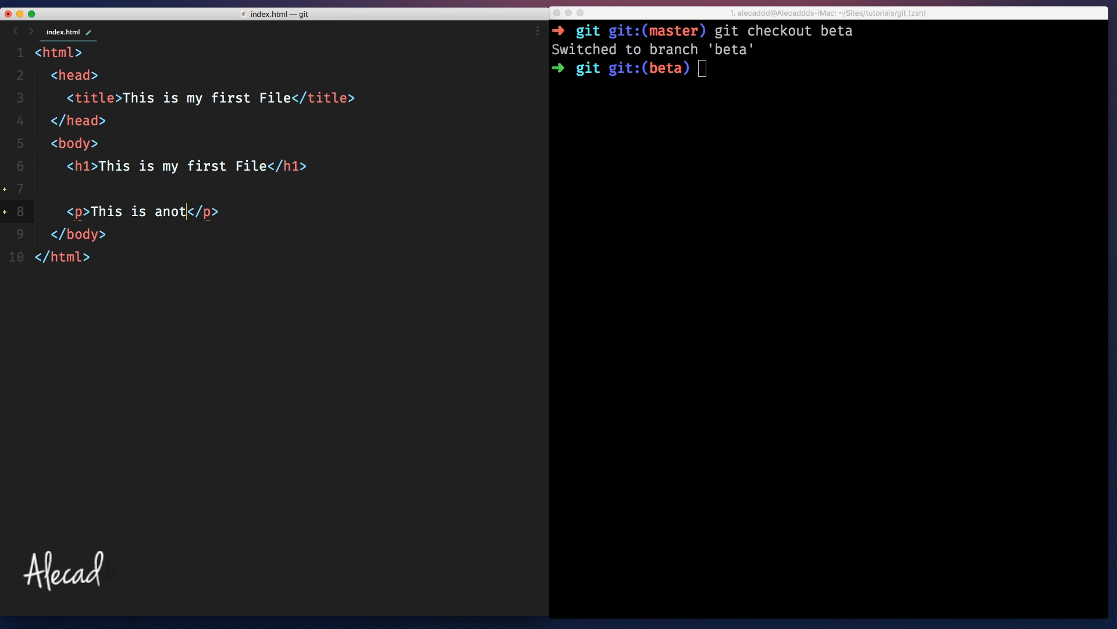
text(her extra parag)
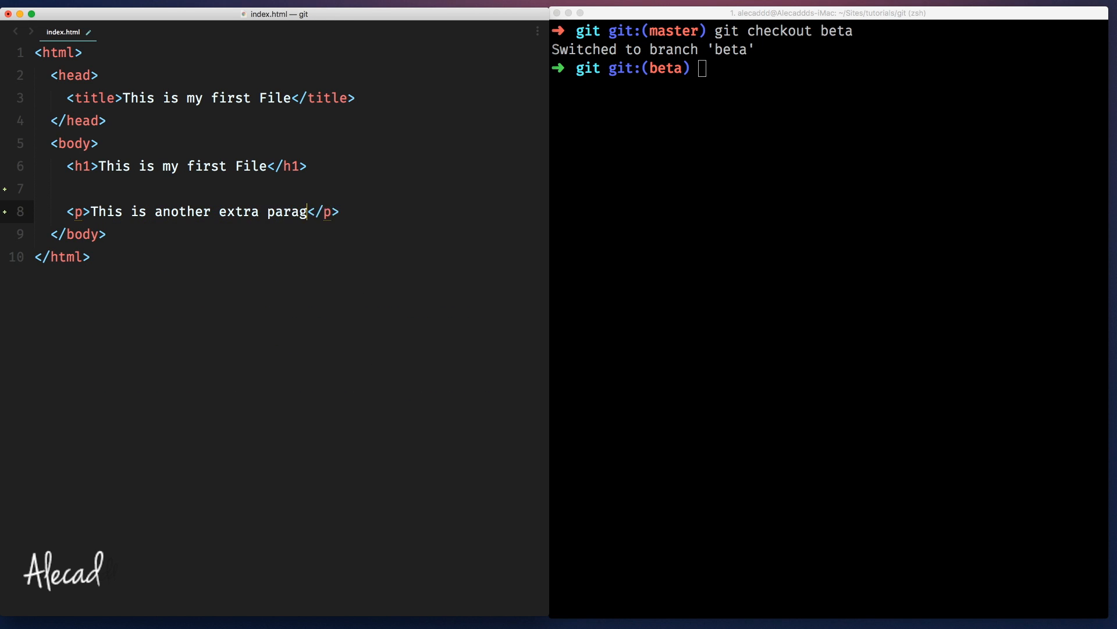
text(raph</p>)
text(')
key(Return)
key(Return)
key(BackSpace)
key(BackSpace)
key(BackSpace)
key(BackSpace)
key(Return)
key(Return)
text(h2)
- Add an h2 'This is an H2' and a small-tag line, fixing the doubled T typo
key(Tab)
text(TThis is an)
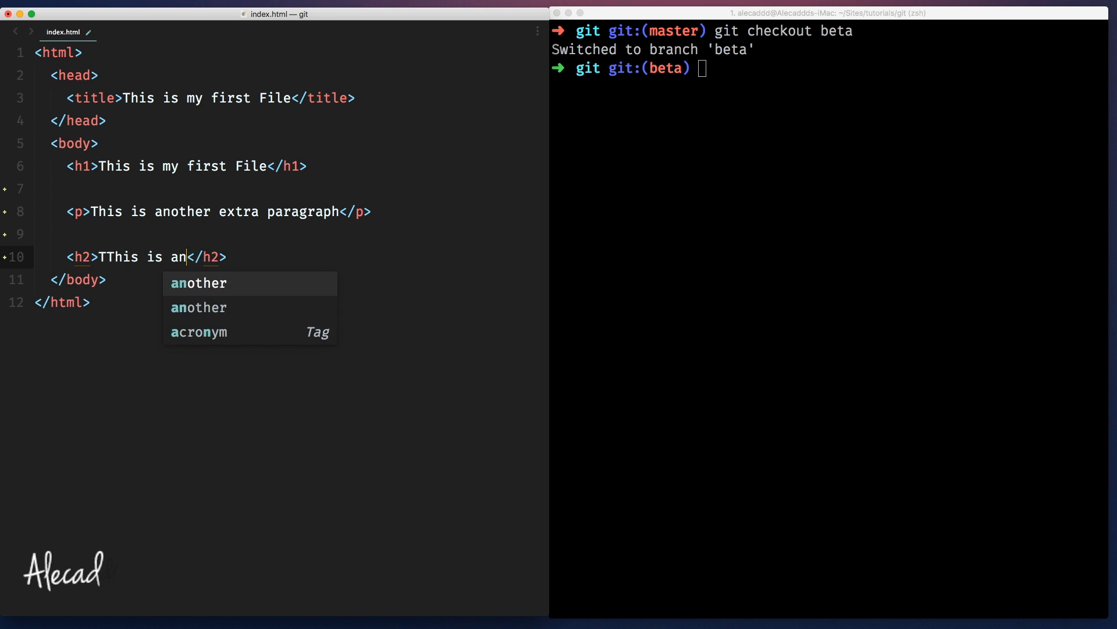
text(other)
key(BackSpace)
key(BackSpace)
key(BackSpace)
text(H@</h2)
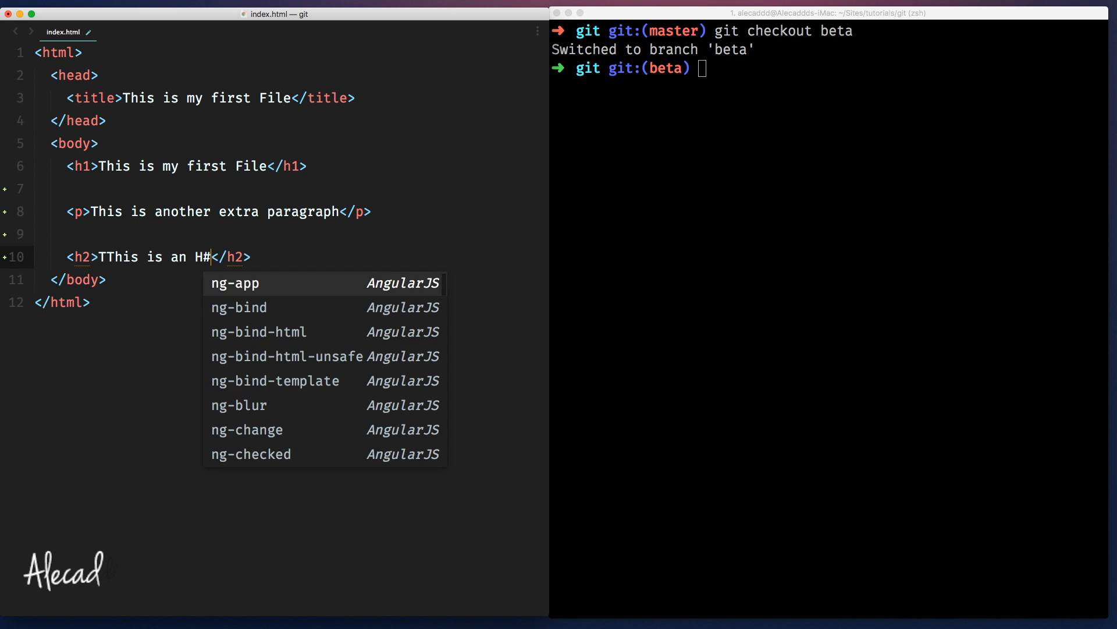
key(Escape)
key(End)
key(Return)
key(Return)
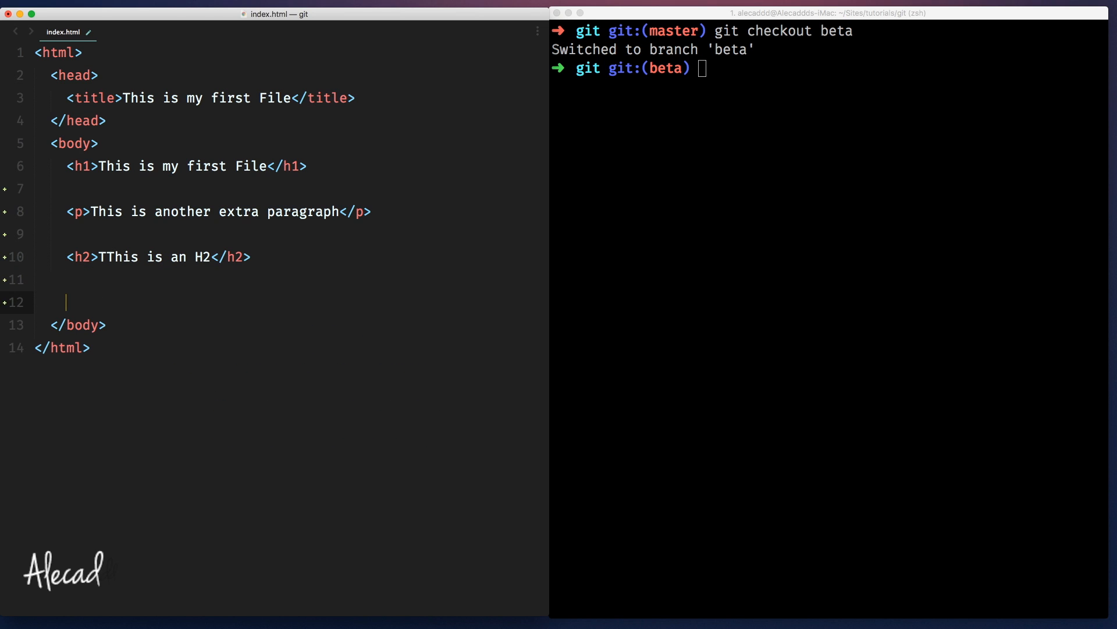
text(sma)
key(Tab)
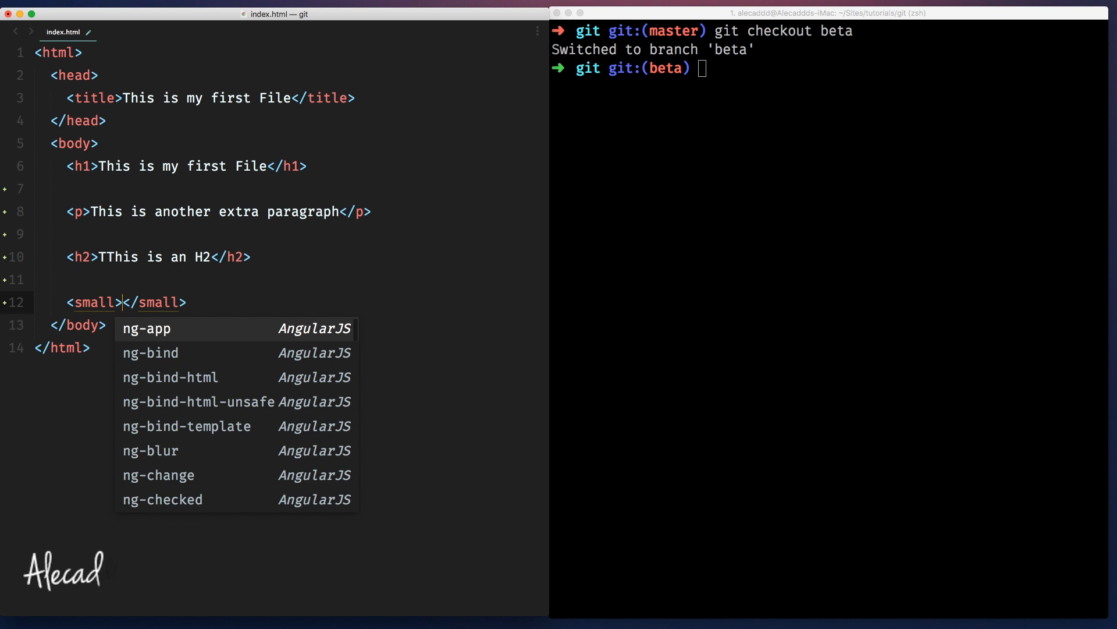
text(This is a s)
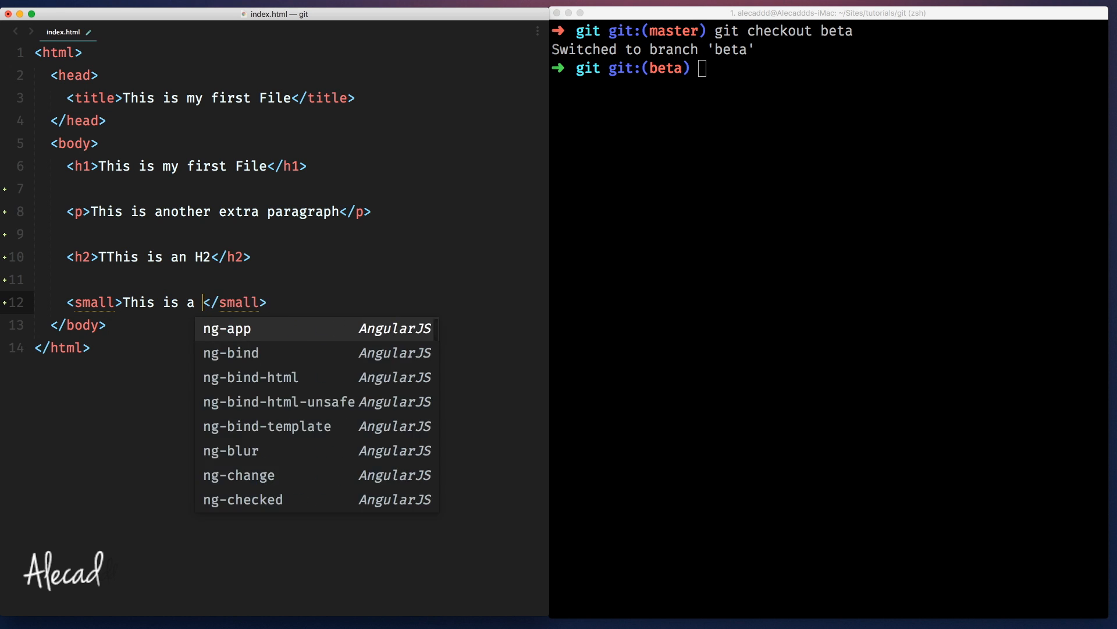
text(mall tag)
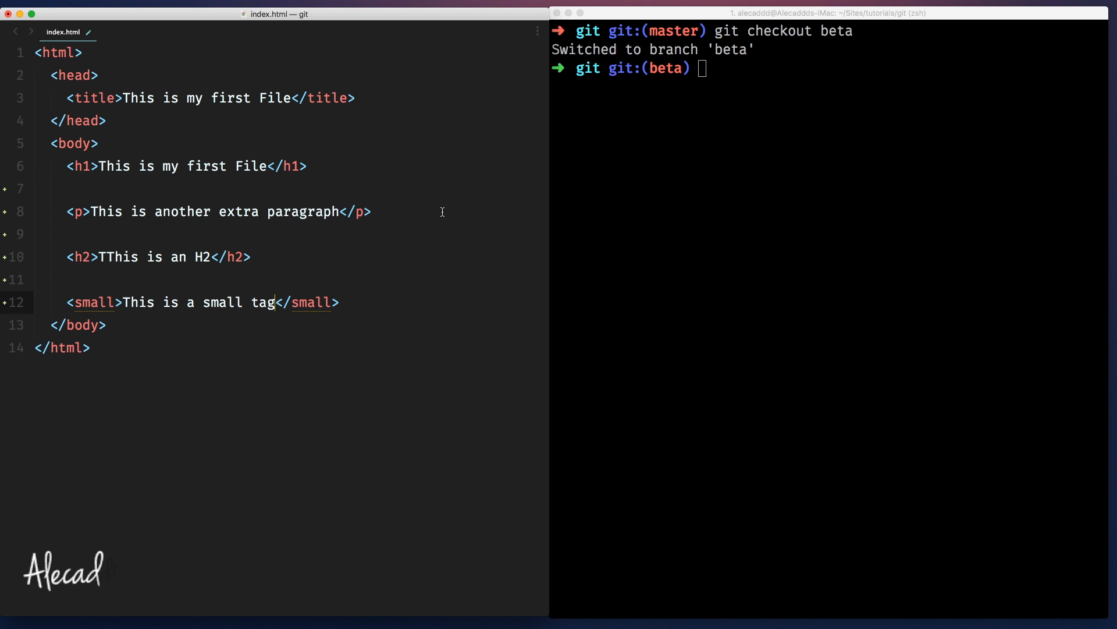
click(382, 299)
key(Return)
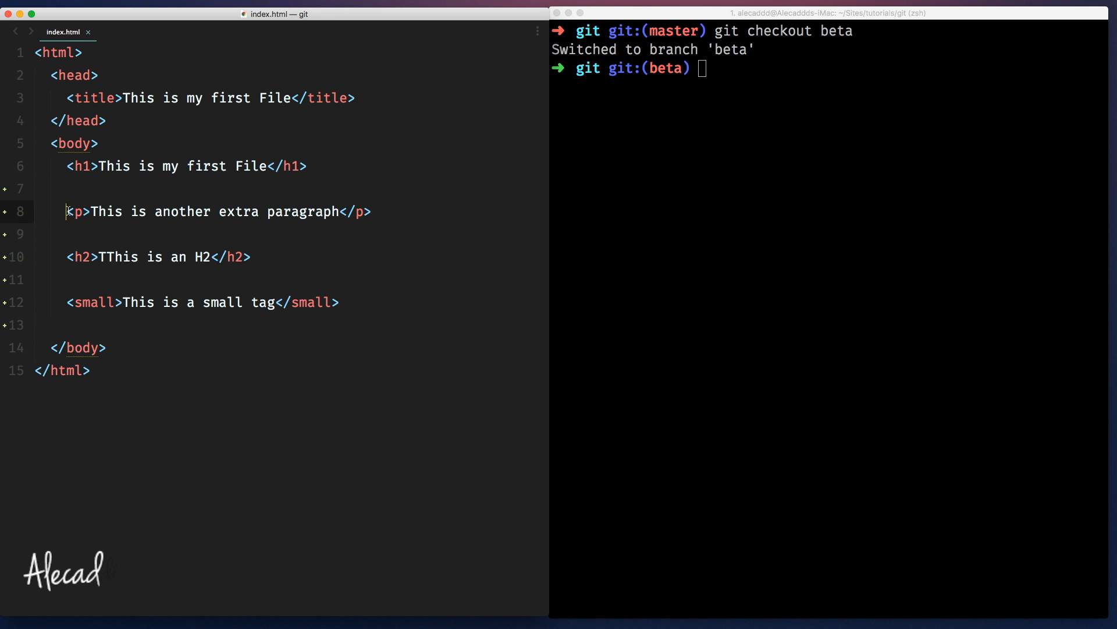
drag(66, 211, 341, 304)
click(312, 324)
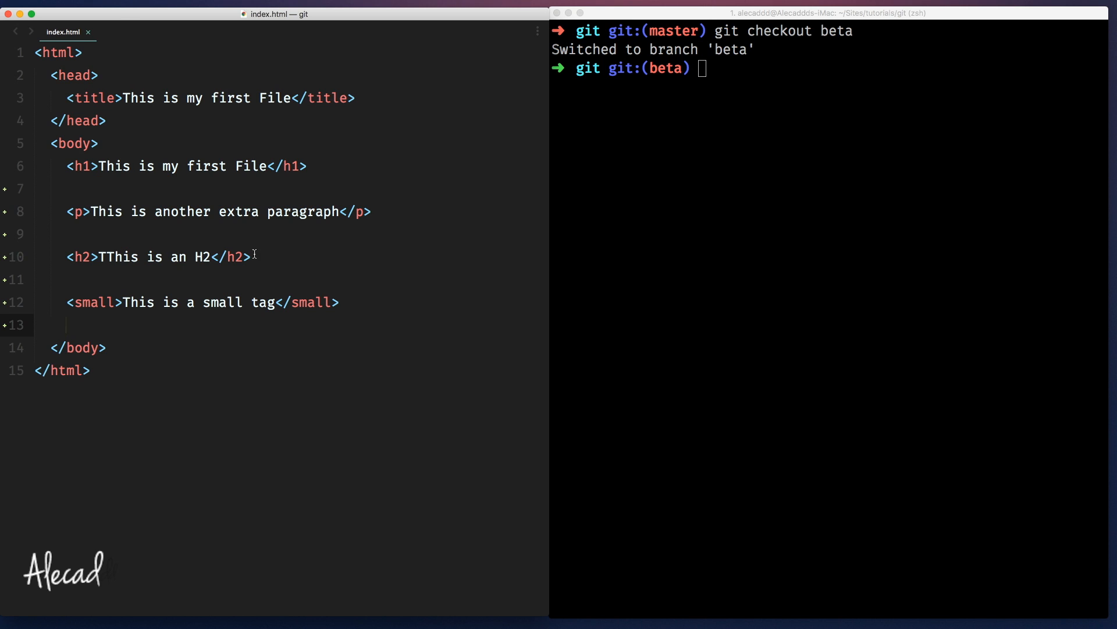
click(106, 256)
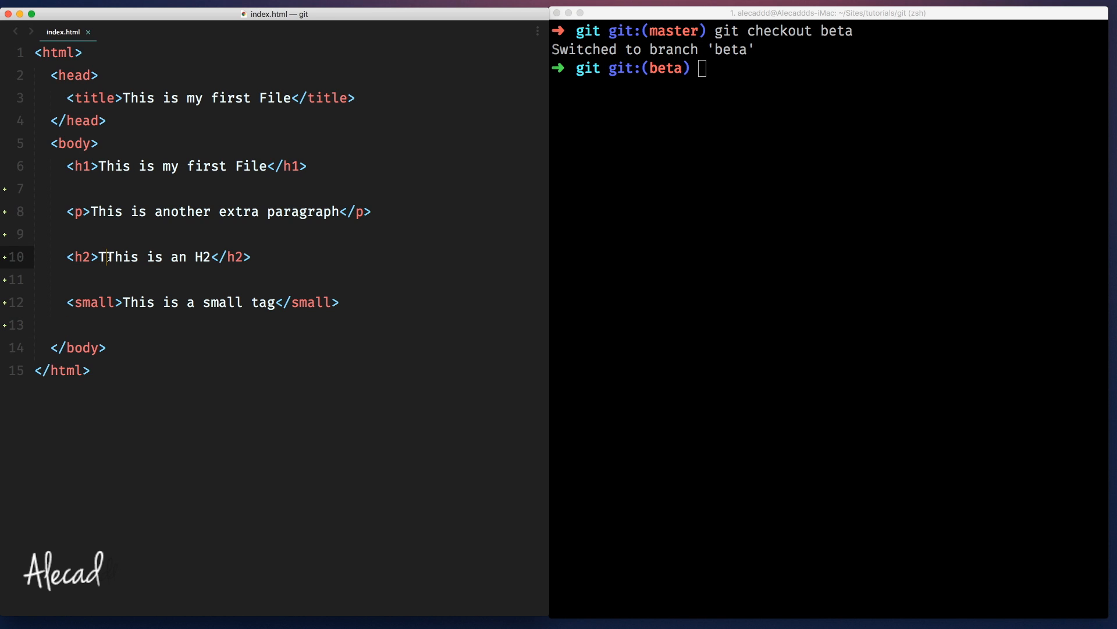
key(BackSpace)
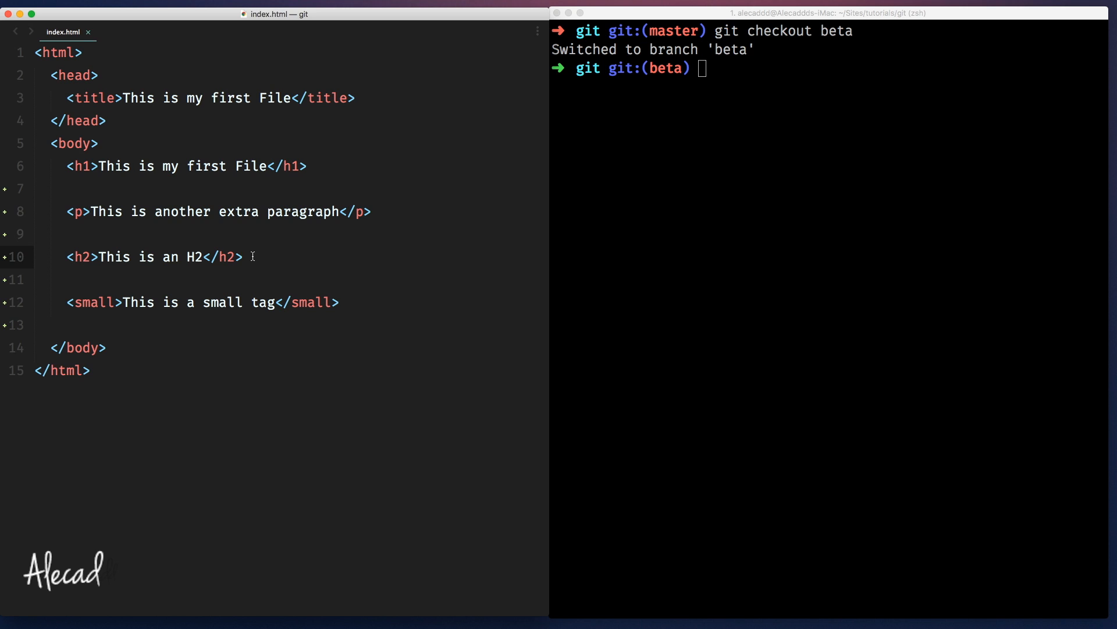
click(718, 190)
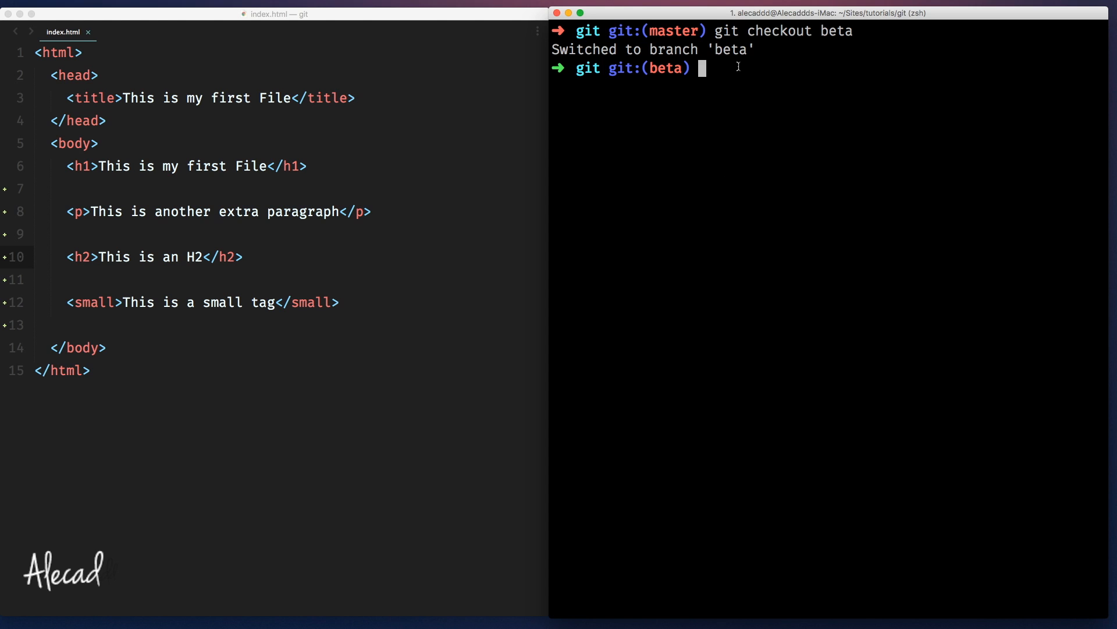
text(git status)
- Stage index.html and commit it on beta as 'Updated index structure'
key(Return)
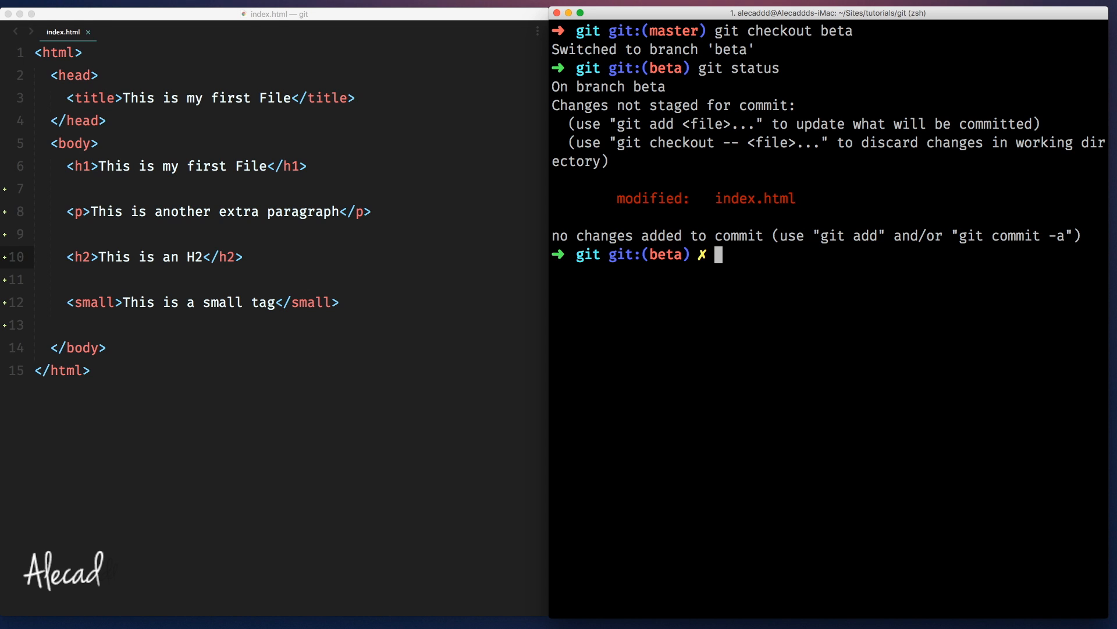
text(git add .)
key(Return)
text(git comm)
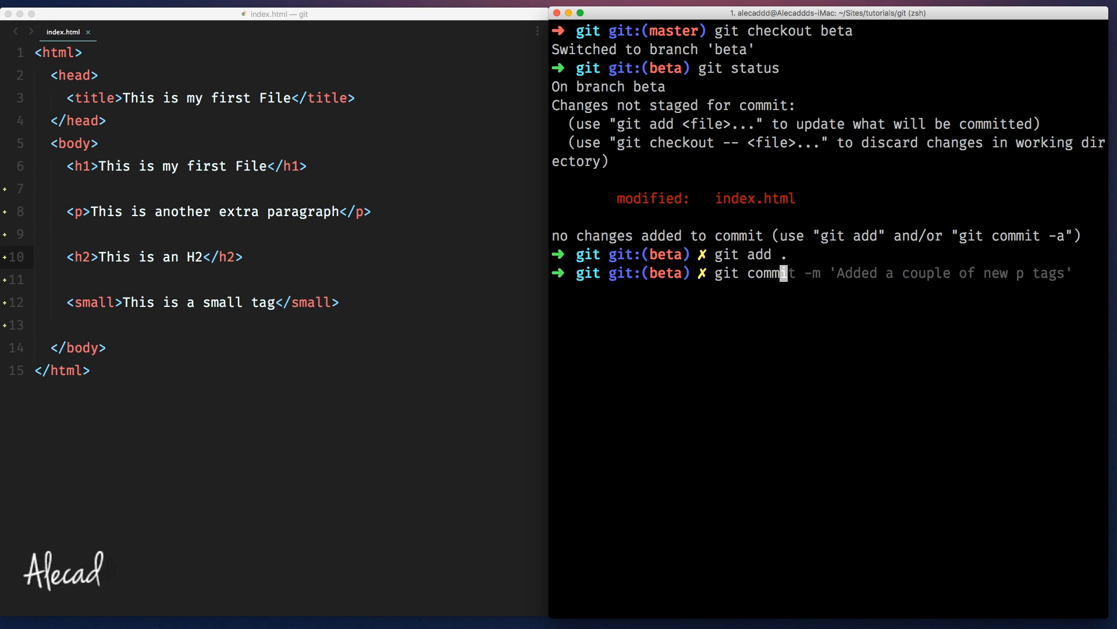
text(it -m ')
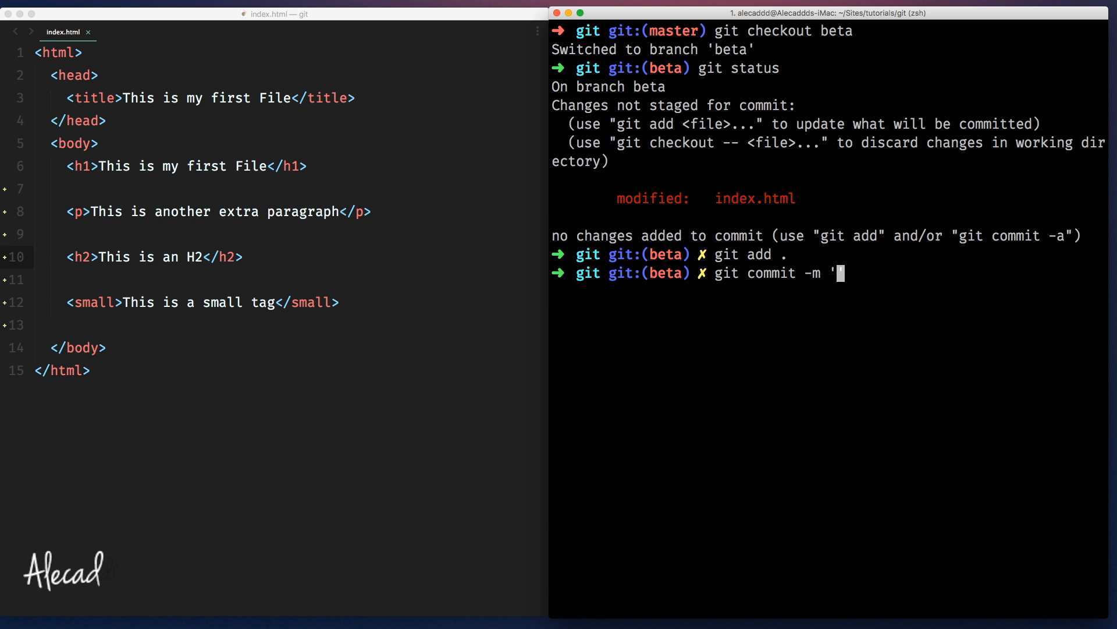
text(Updated inde)
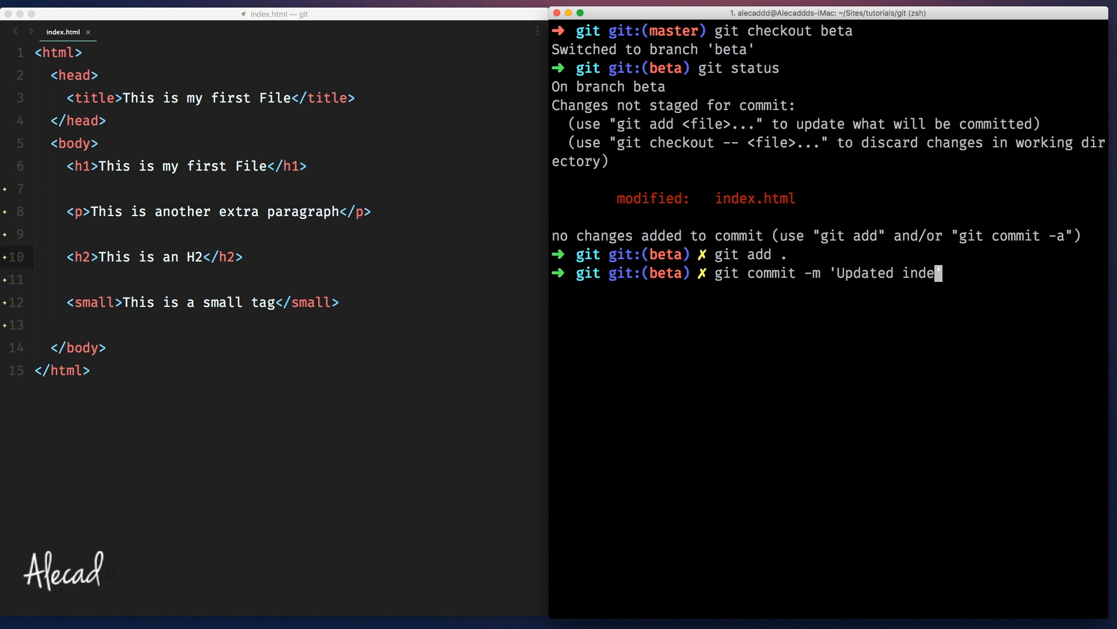
text(x structure')
key(Return)
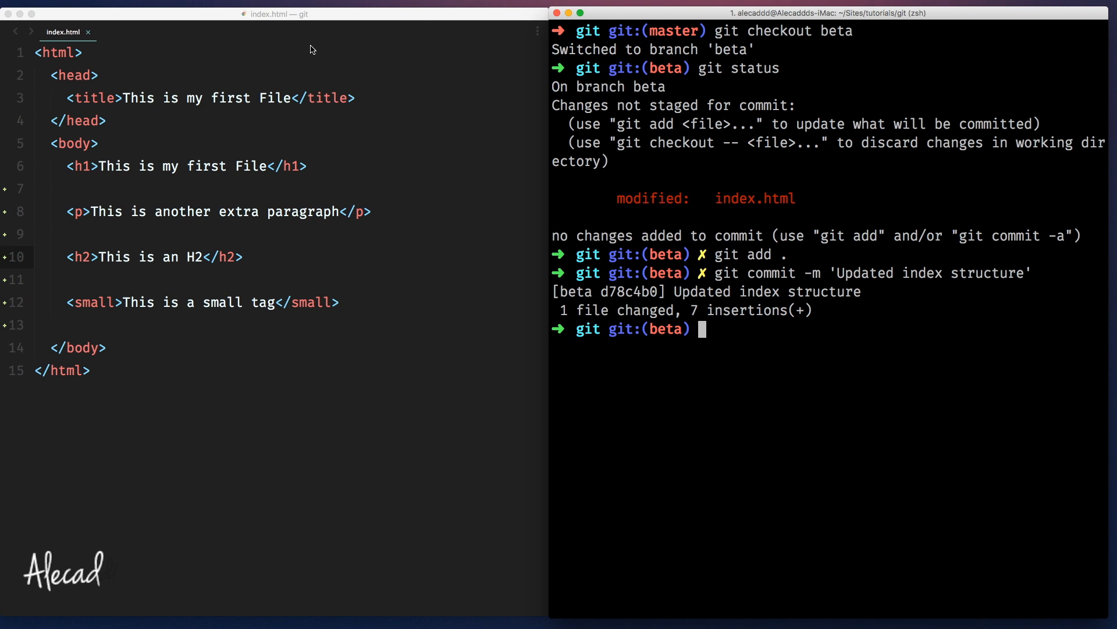
click(307, 143)
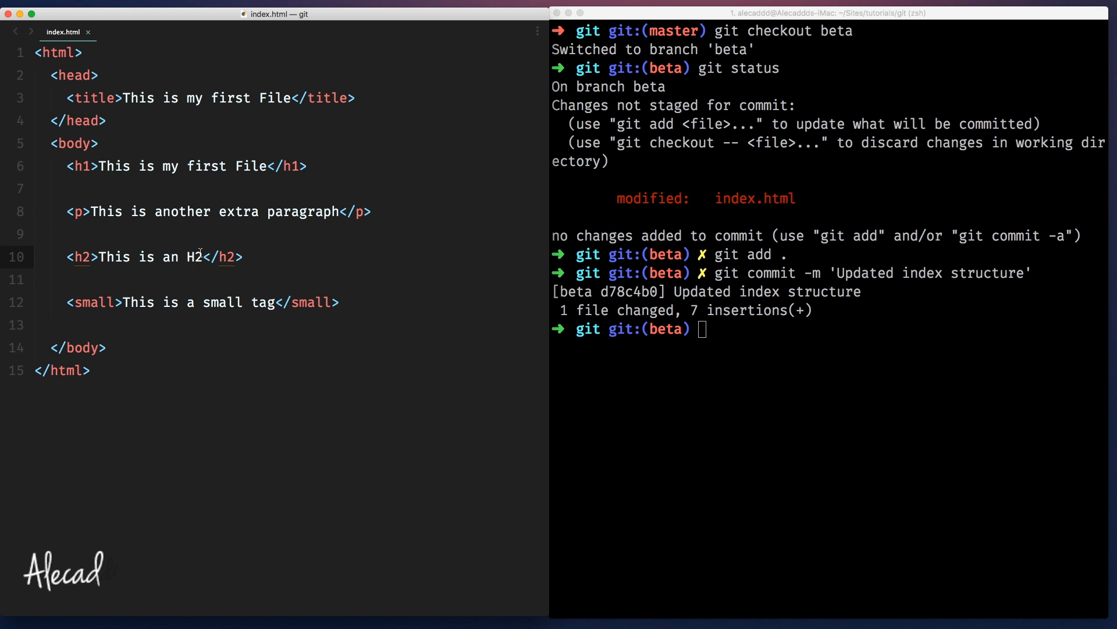
click(727, 328)
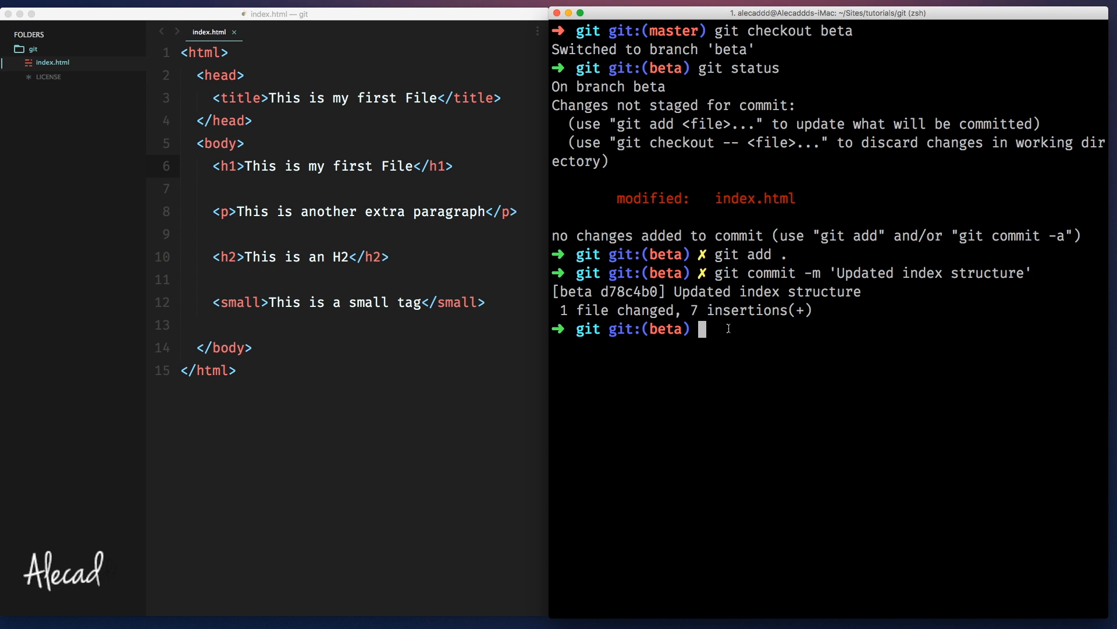
text(git )
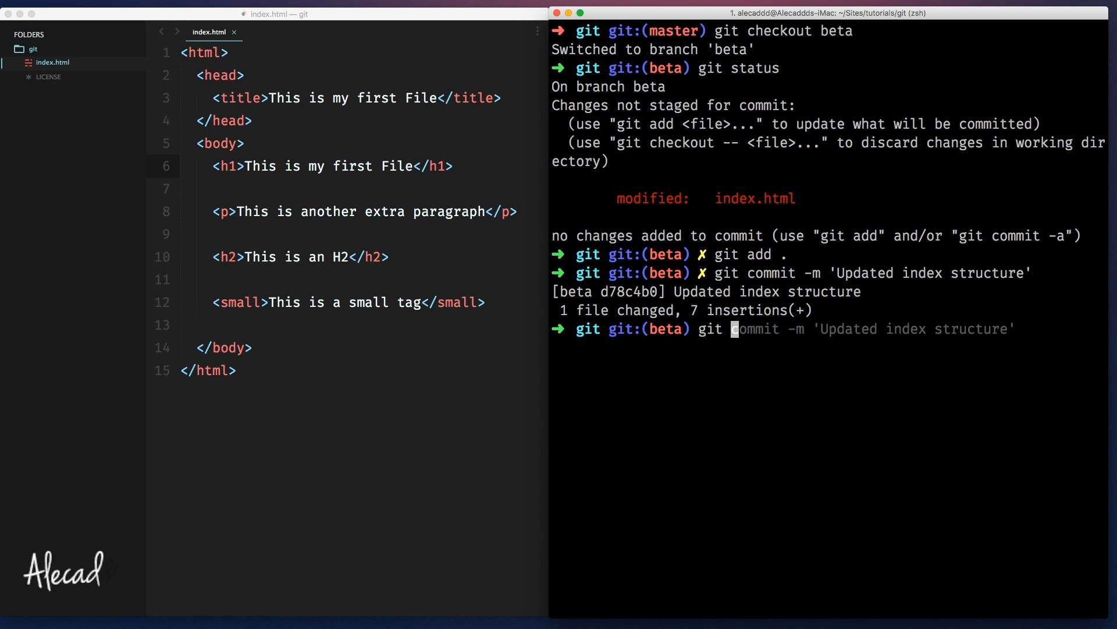
text(che)
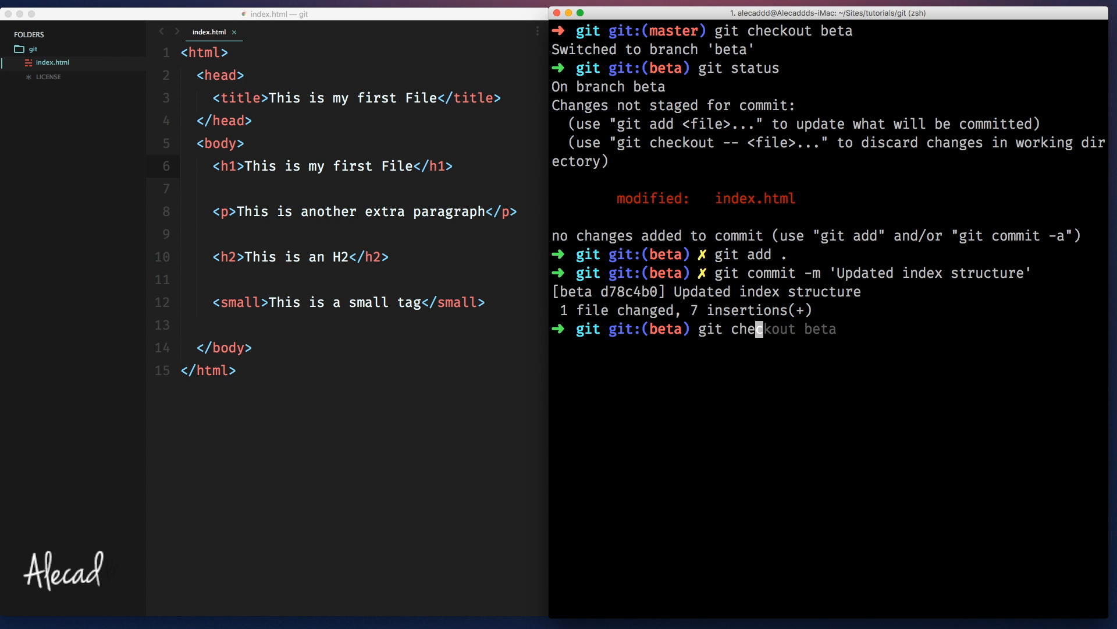
text(ckout master)
- Run git checkout master then git merge beta, which reports a conflict
key(Return)
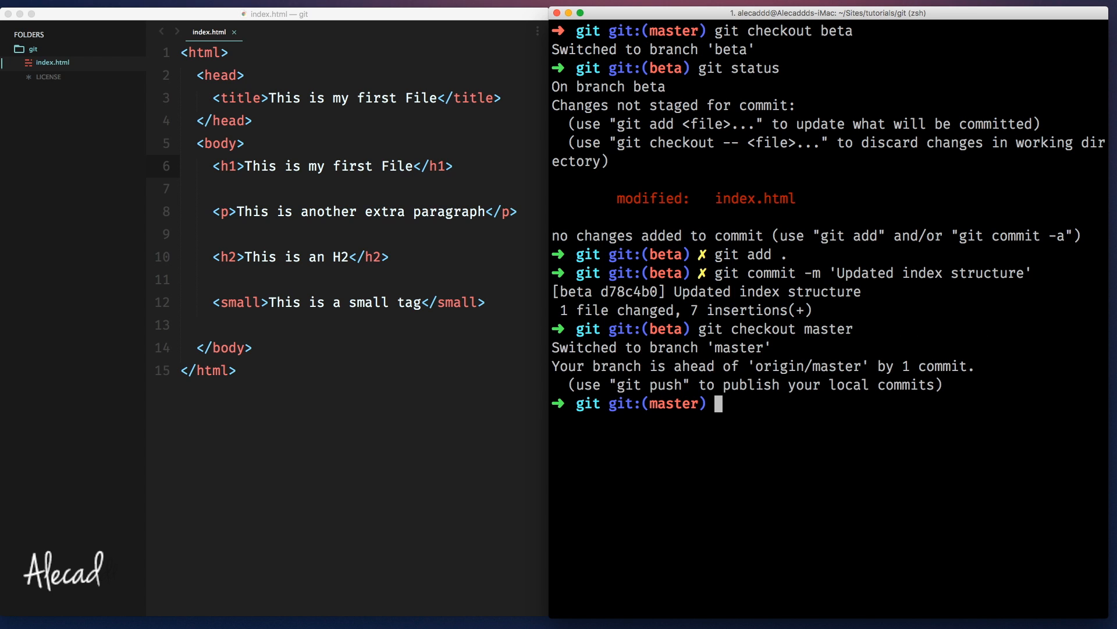
text(git merge)
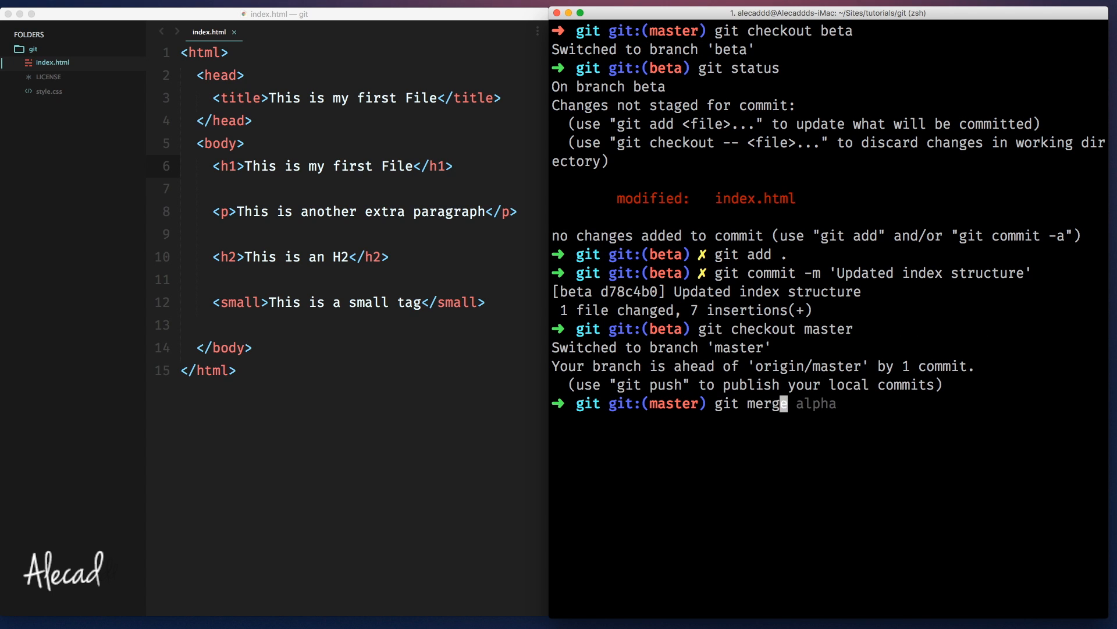
text( be)
text(ta)
key(Return)
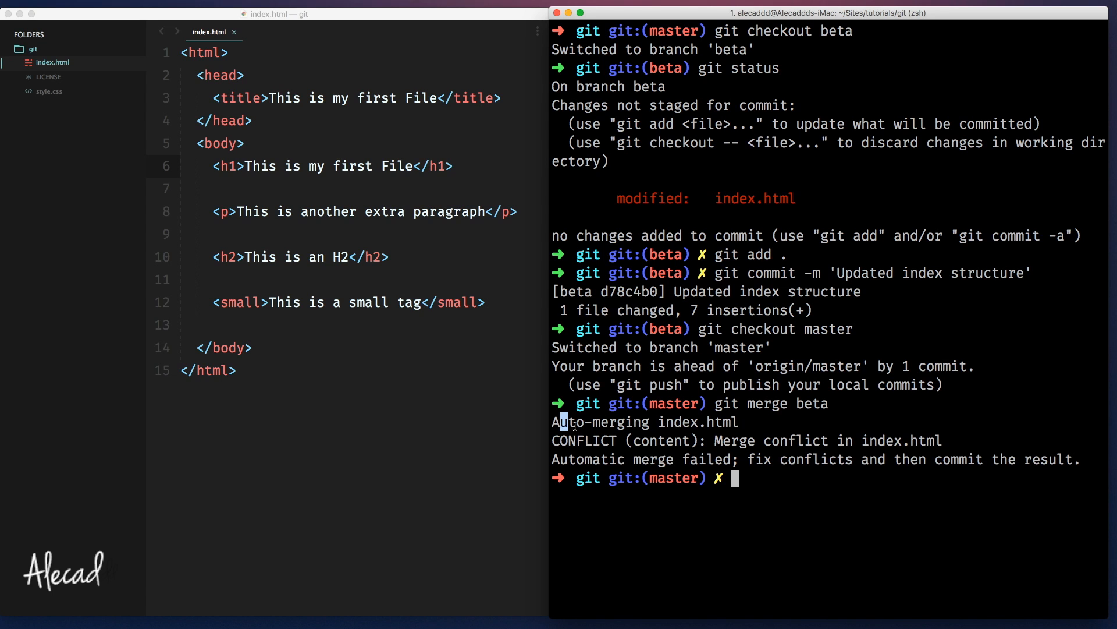
- Highlight the auto-merging and CONFLICT (content) lines naming index.html in the output
drag(560, 422, 740, 422)
click(740, 427)
drag(591, 441, 686, 441)
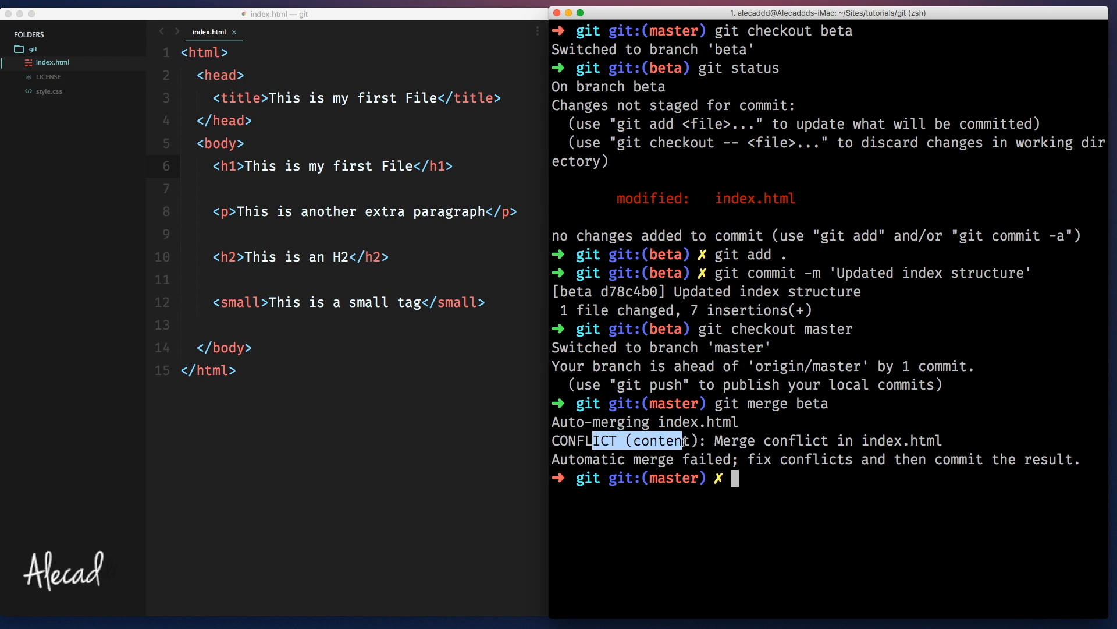
double_click(661, 440)
click(785, 452)
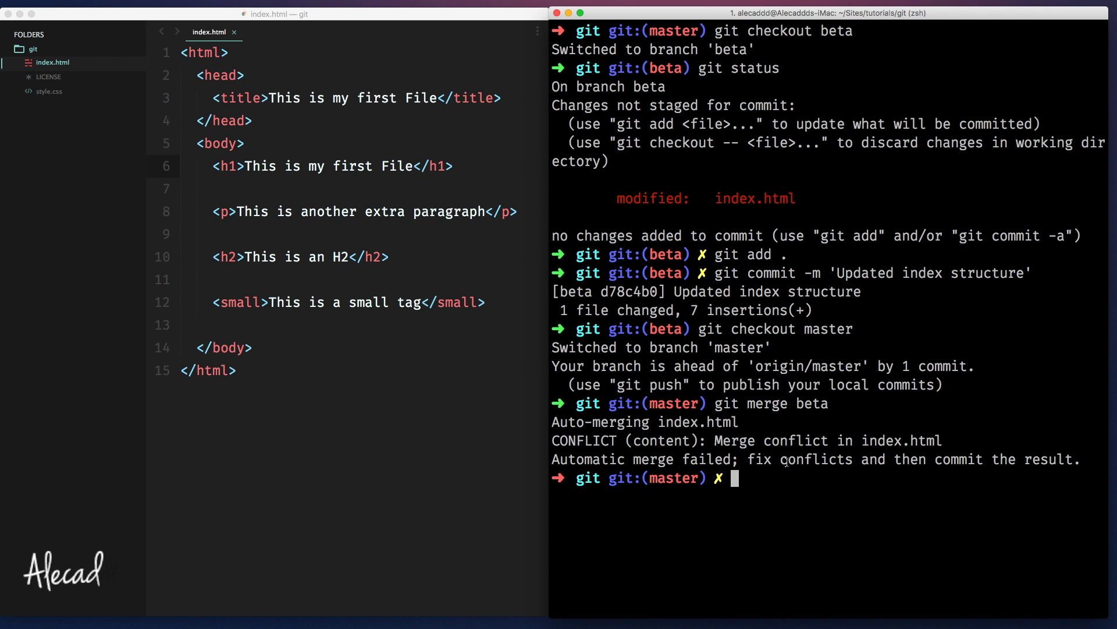
drag(943, 440, 861, 443)
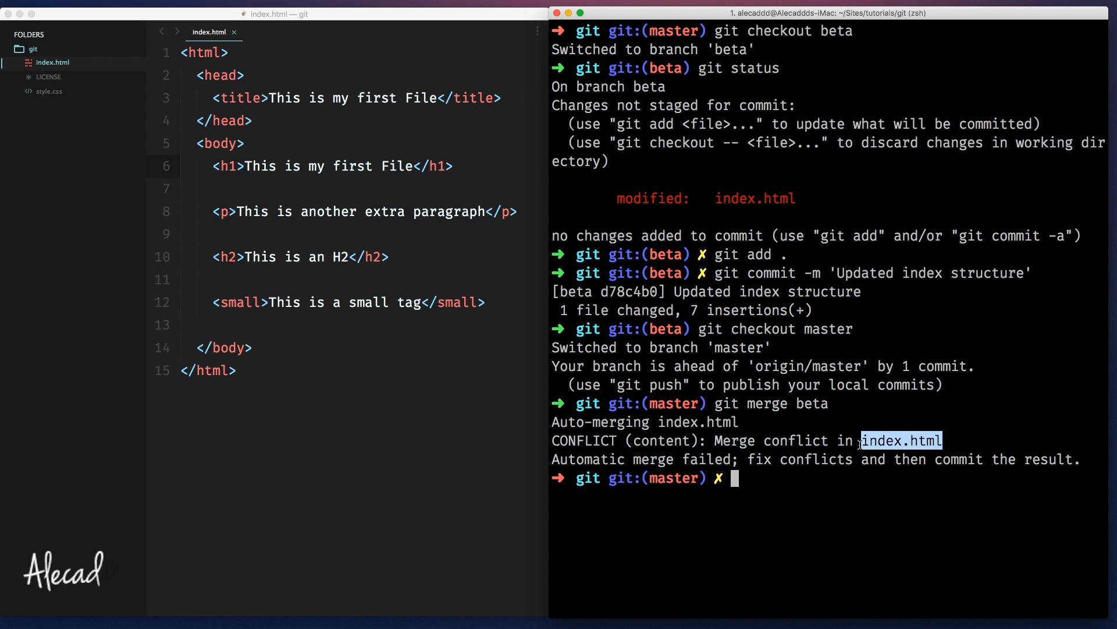
click(856, 478)
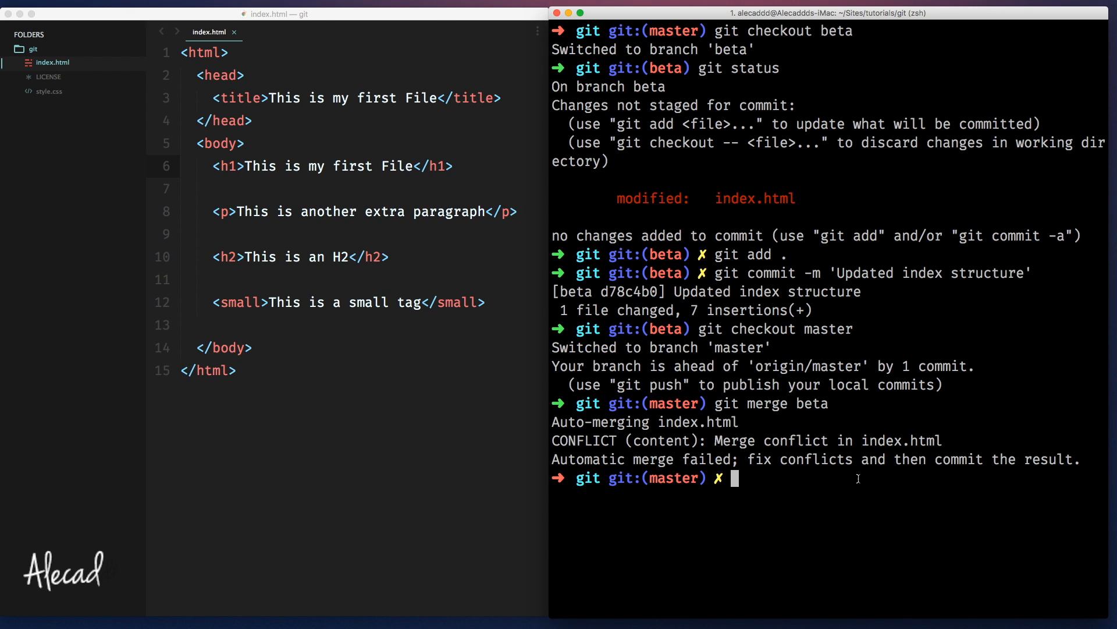
click(433, 371)
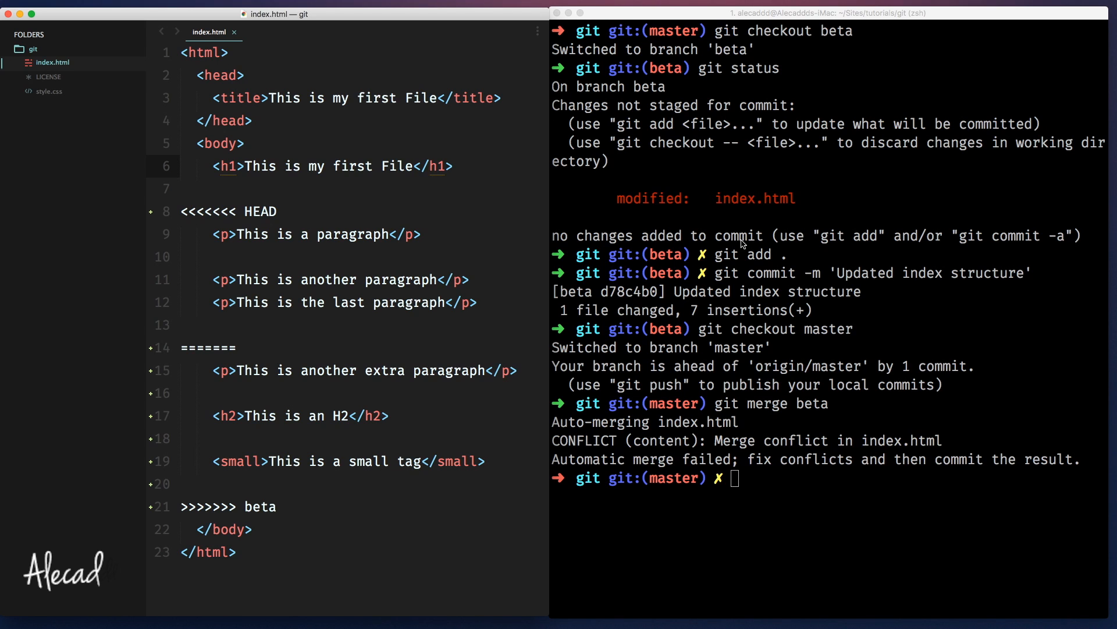
- Review the conflicted index.html, highlighting the shared h1 line above the conflict markers
drag(210, 165, 465, 166)
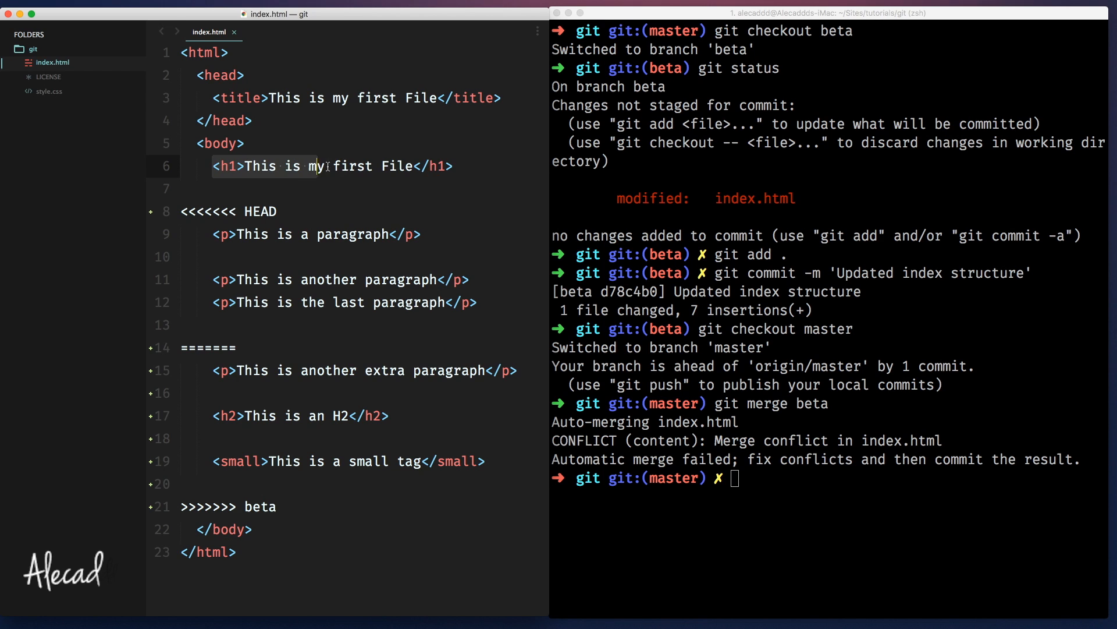
click(464, 166)
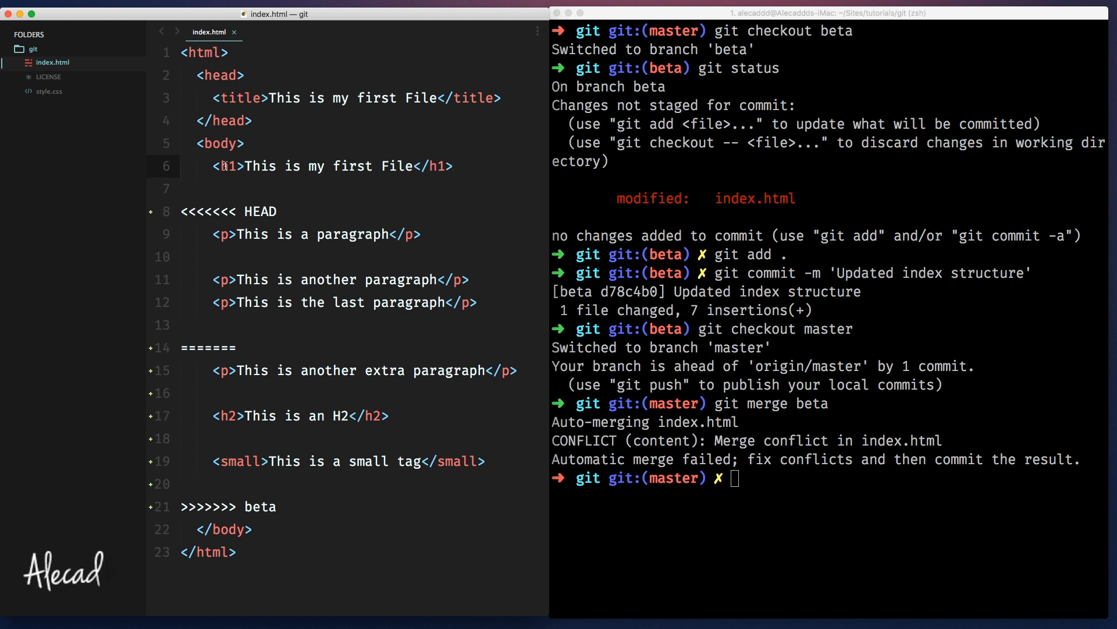
click(246, 552)
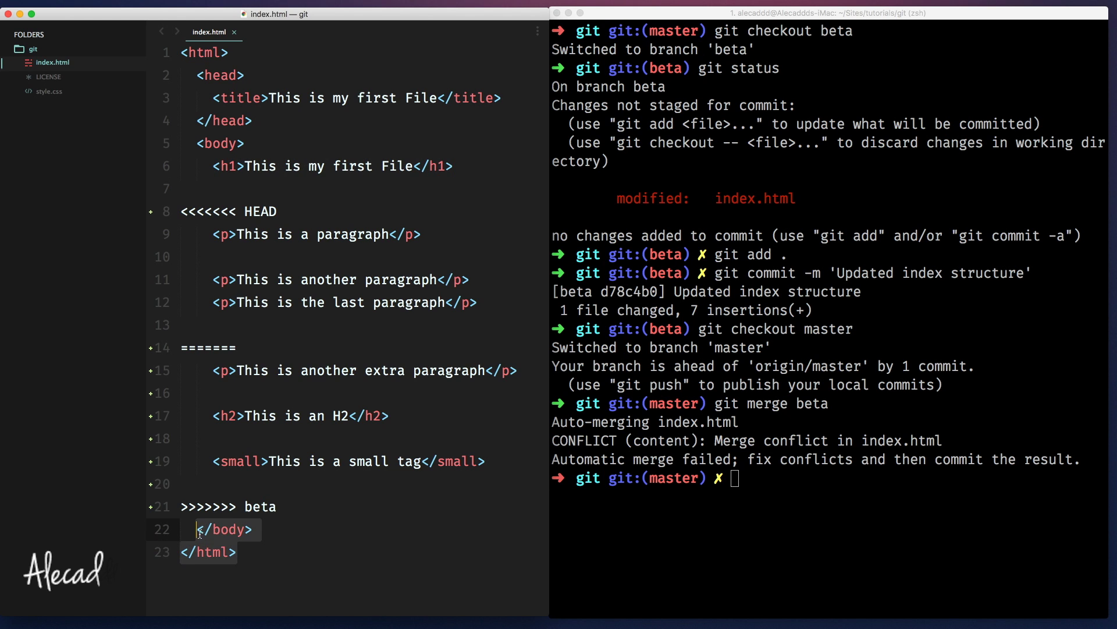
click(267, 168)
click(344, 142)
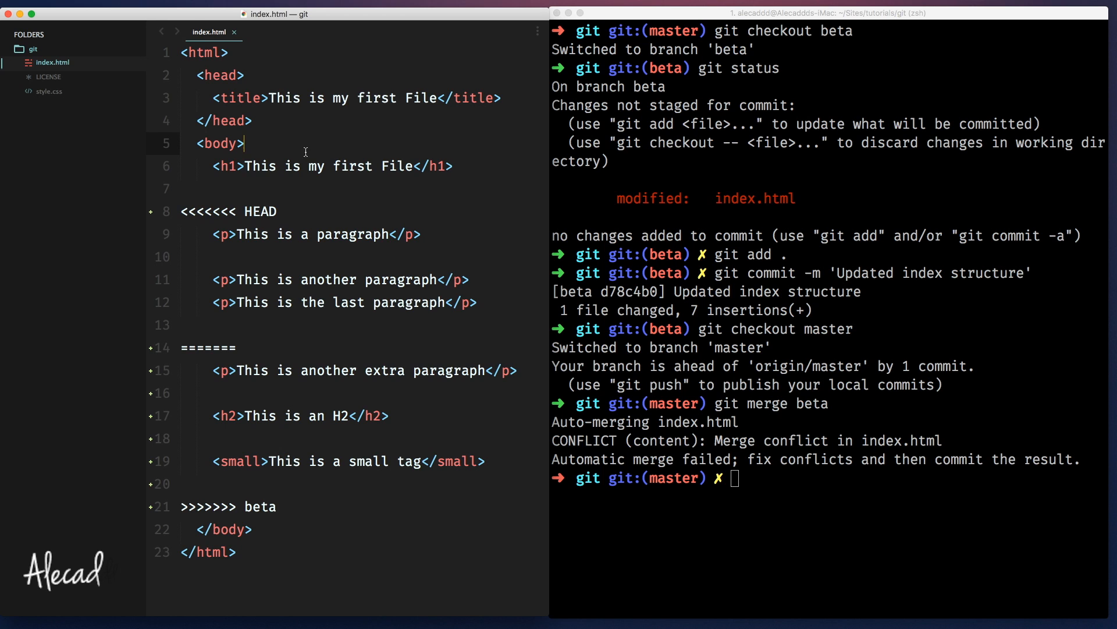
- Briefly view style.css and LICENSE, then highlight the <<<<<<< HEAD marker in index.html
click(49, 91)
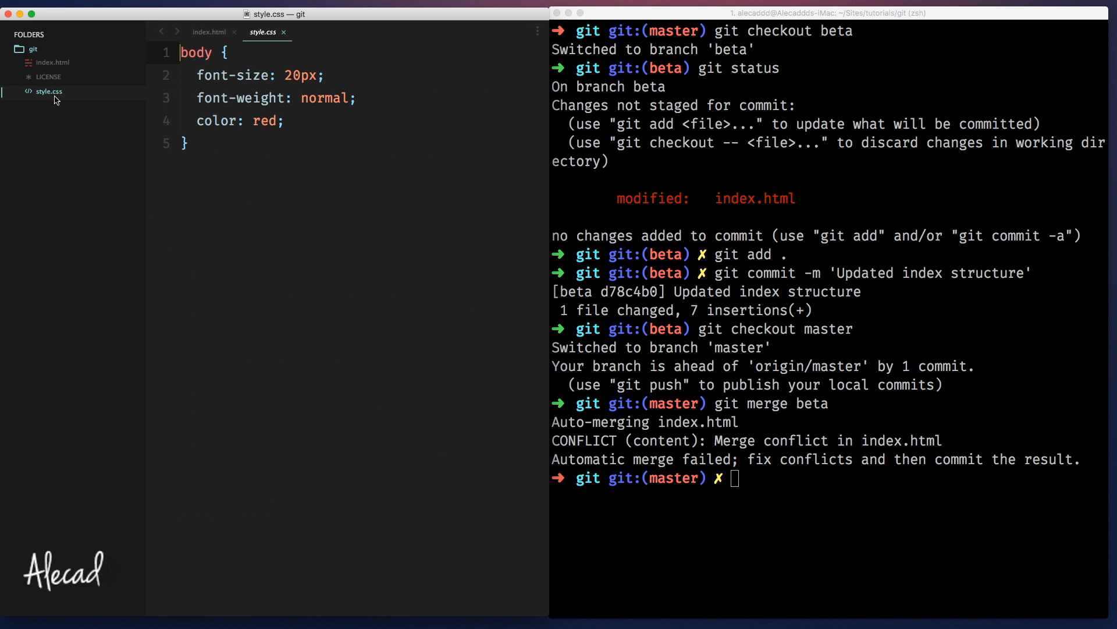
click(48, 77)
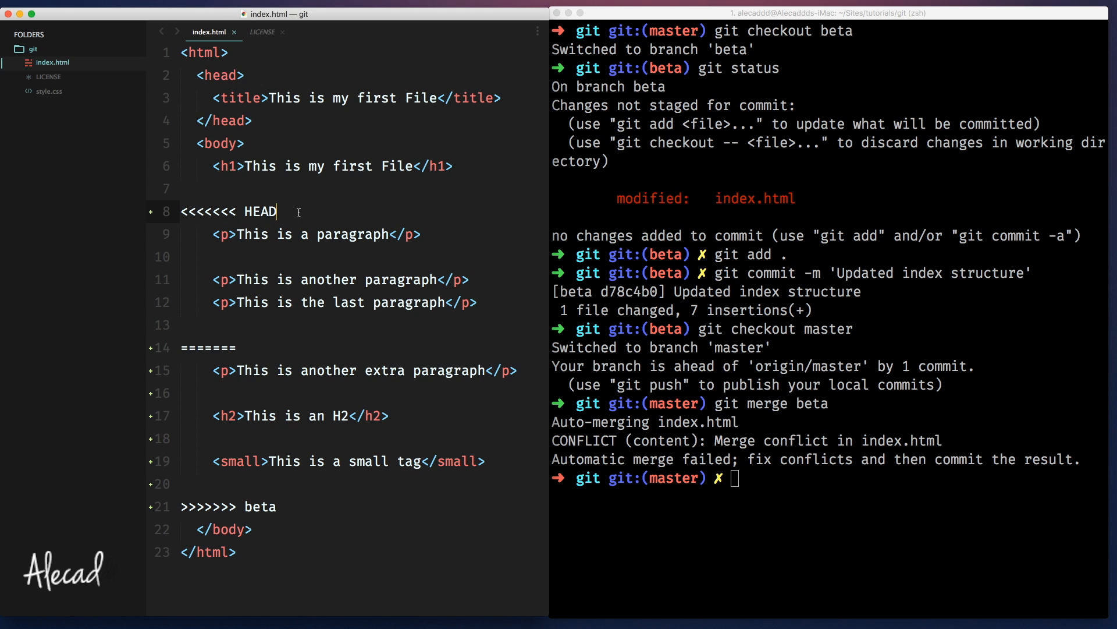
drag(300, 213, 181, 211)
click(208, 279)
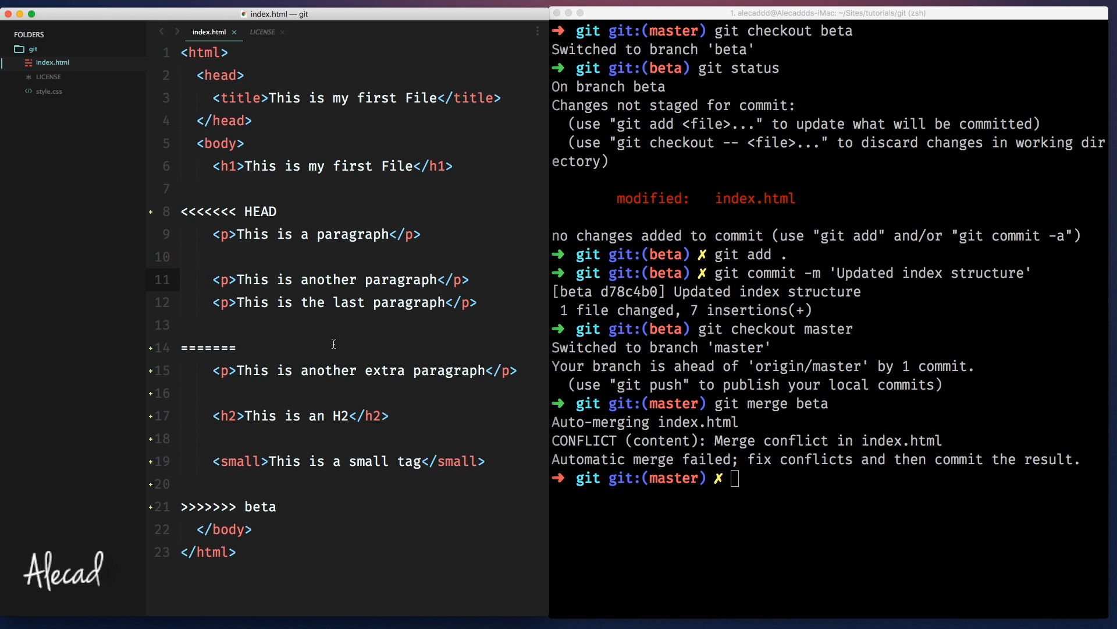
click(179, 211)
click(258, 349)
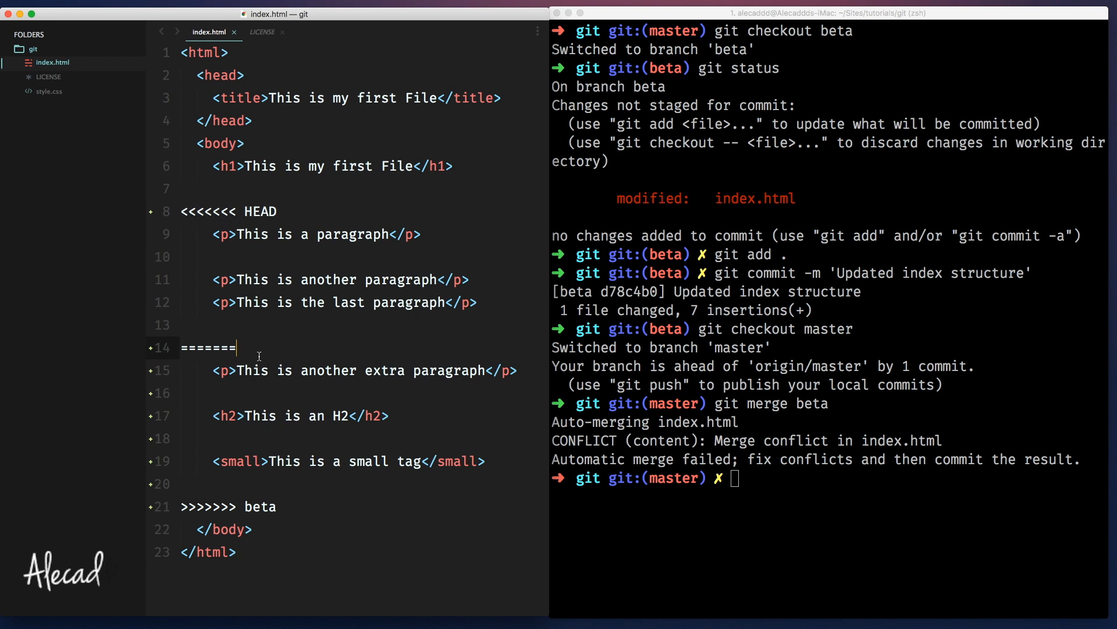
drag(237, 347, 180, 211)
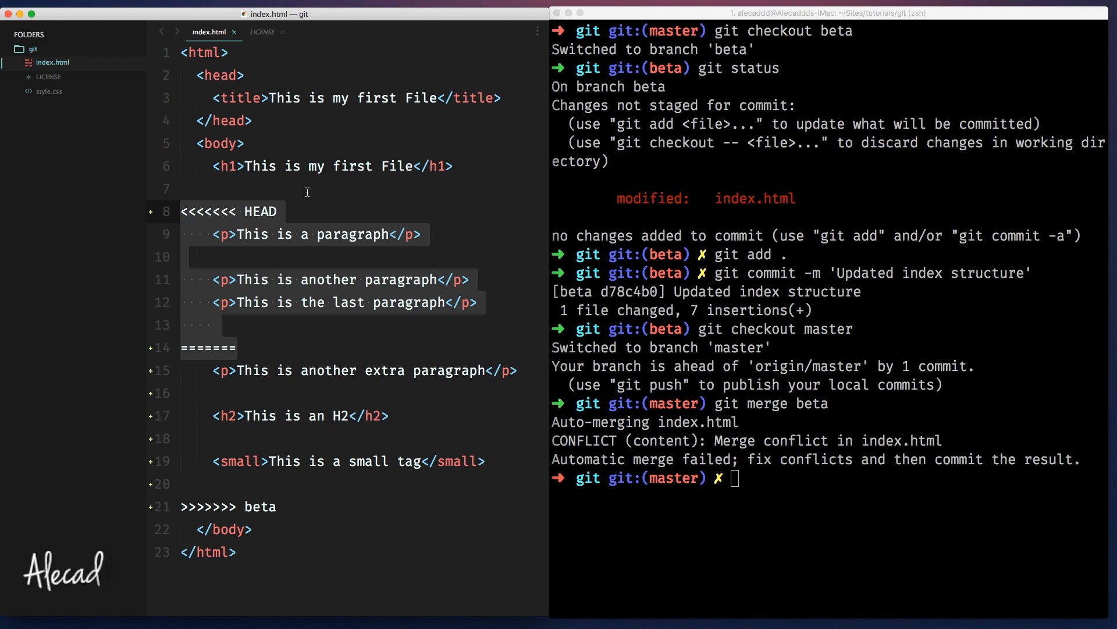
click(230, 187)
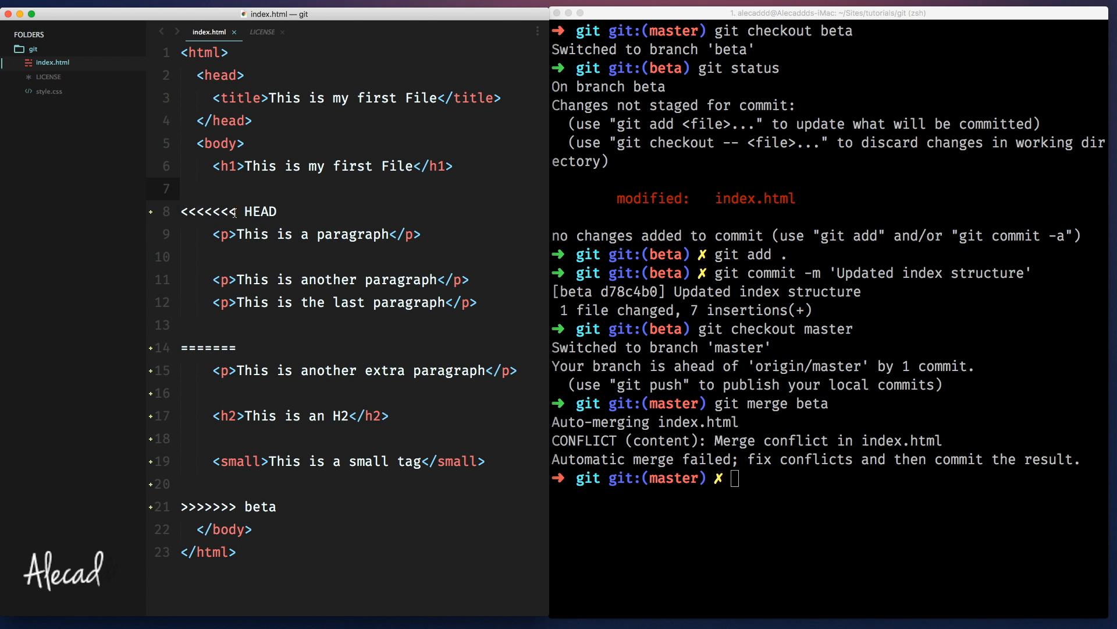
click(180, 211)
click(213, 348)
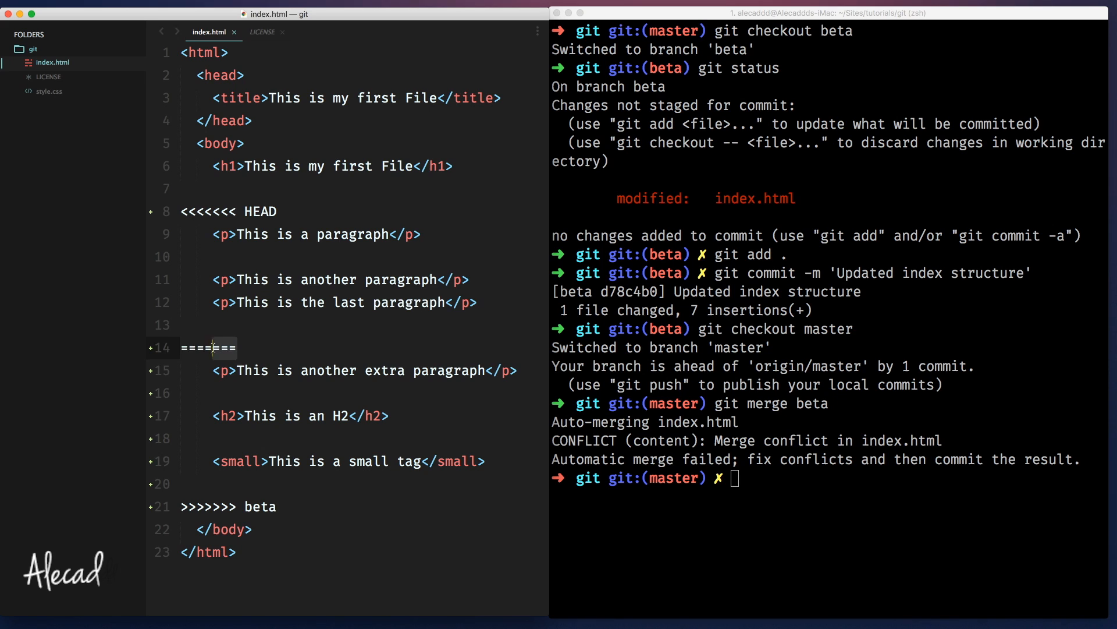
click(264, 328)
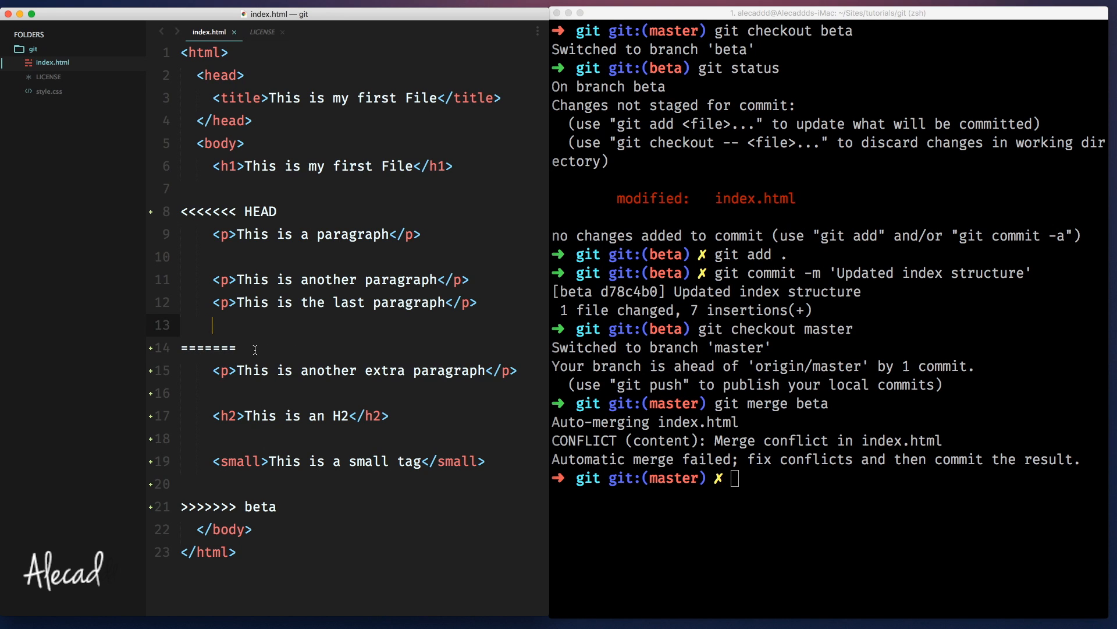
click(290, 350)
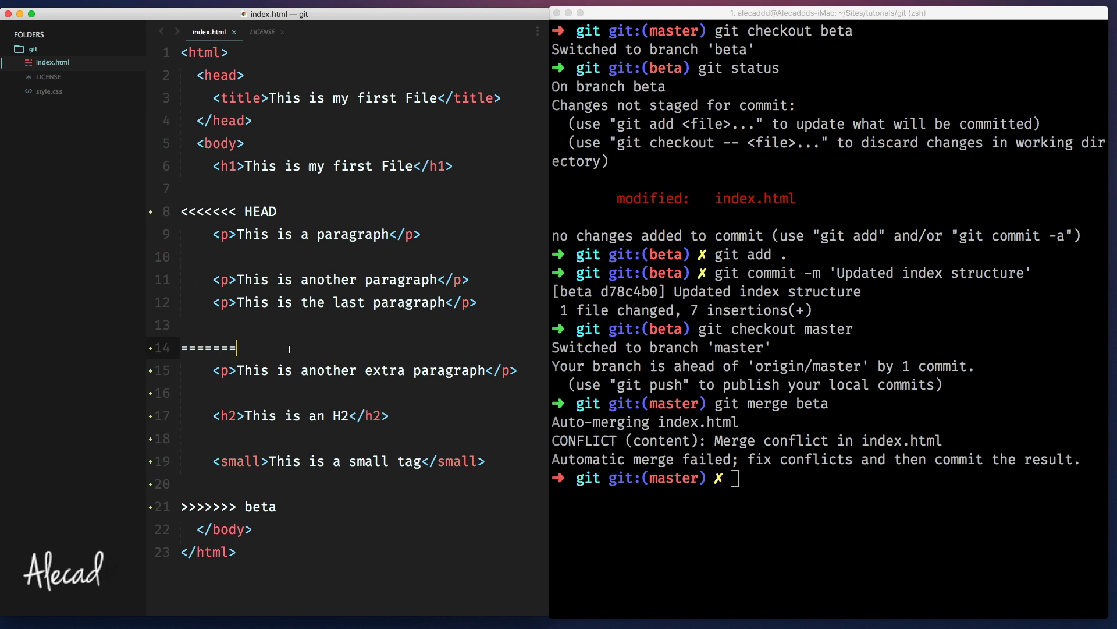
drag(213, 325, 183, 234)
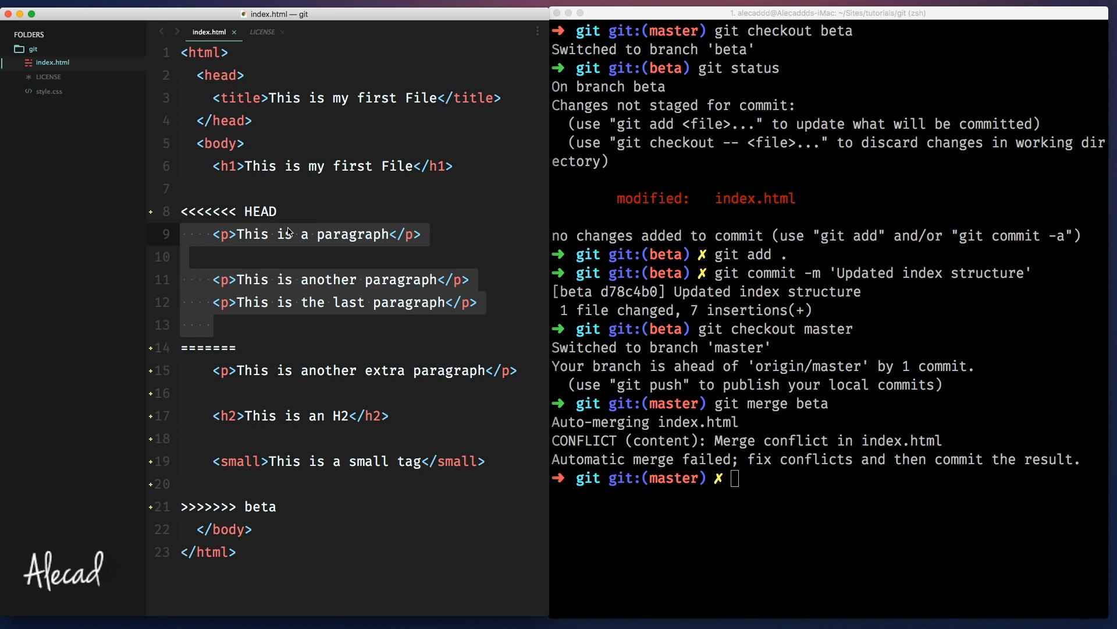
click(288, 333)
click(698, 511)
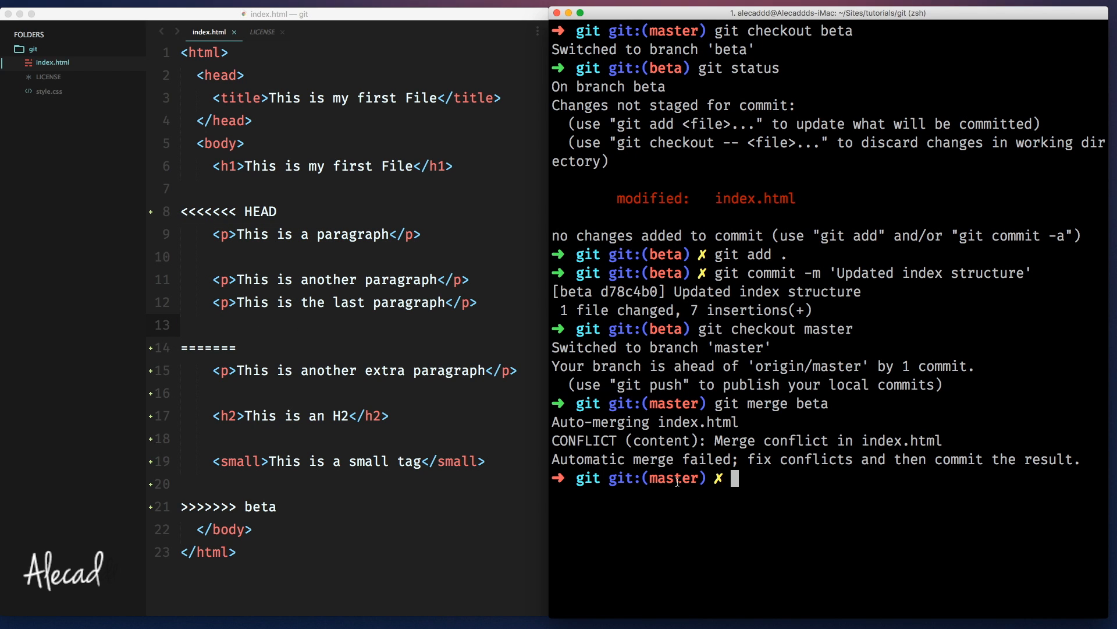
double_click(678, 480)
click(738, 478)
click(214, 325)
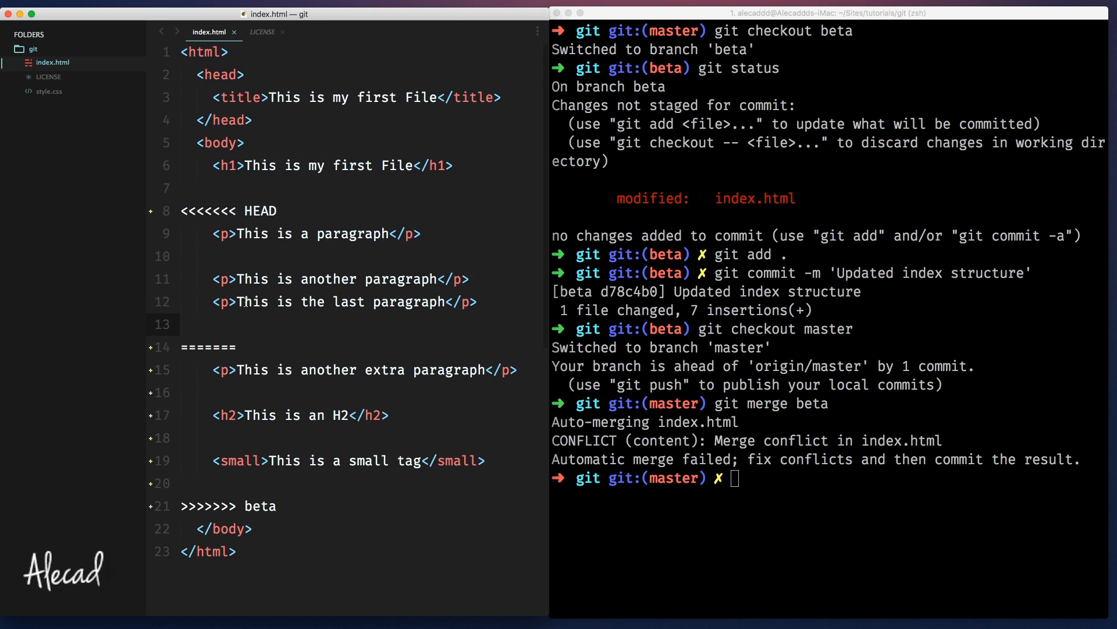
scroll(249, 212, down, 3)
drag(214, 265, 506, 369)
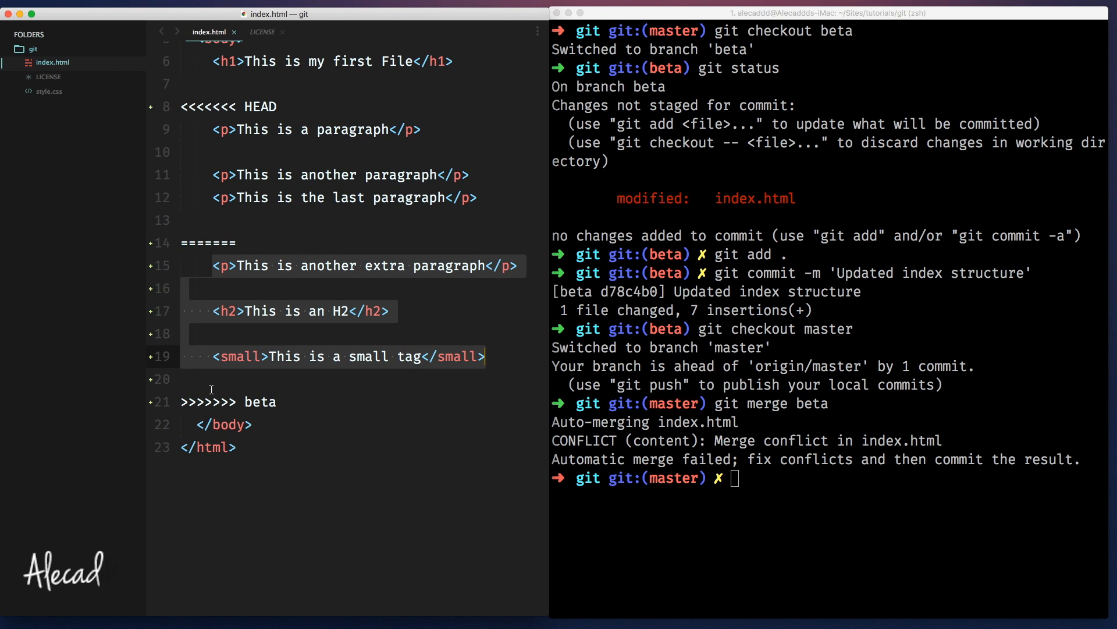
click(302, 403)
double_click(260, 401)
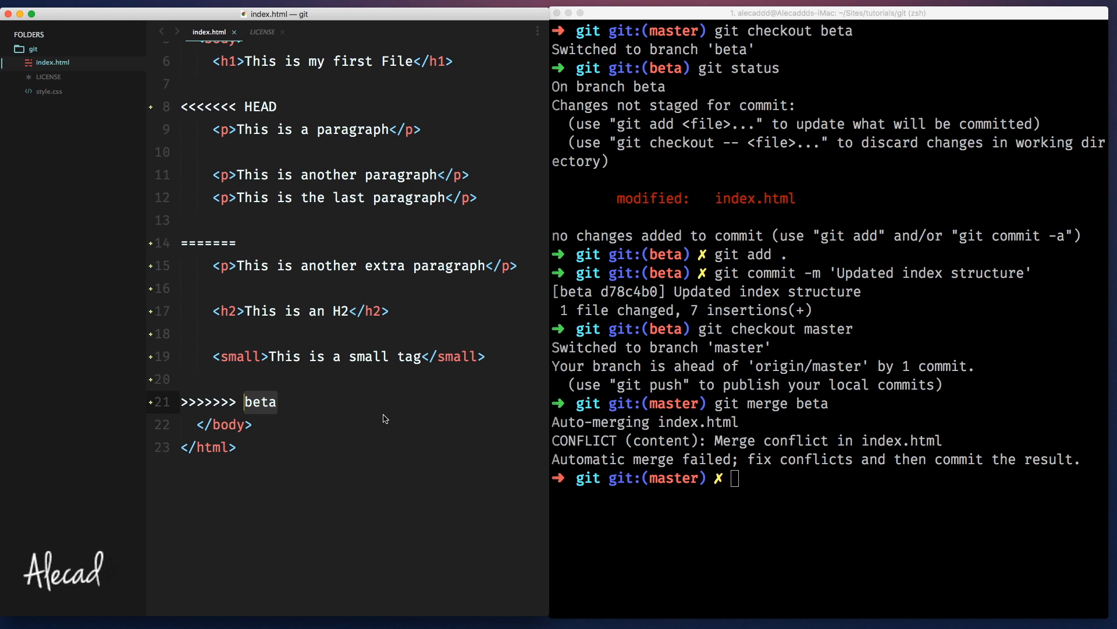
scroll(383, 419, up, 1)
click(419, 375)
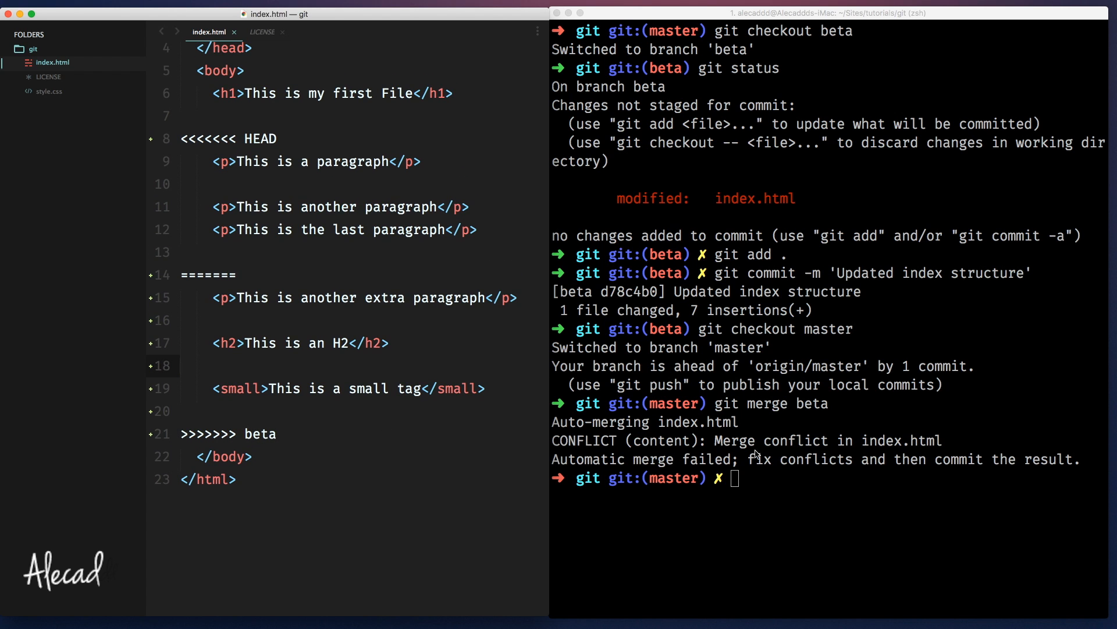
click(664, 454)
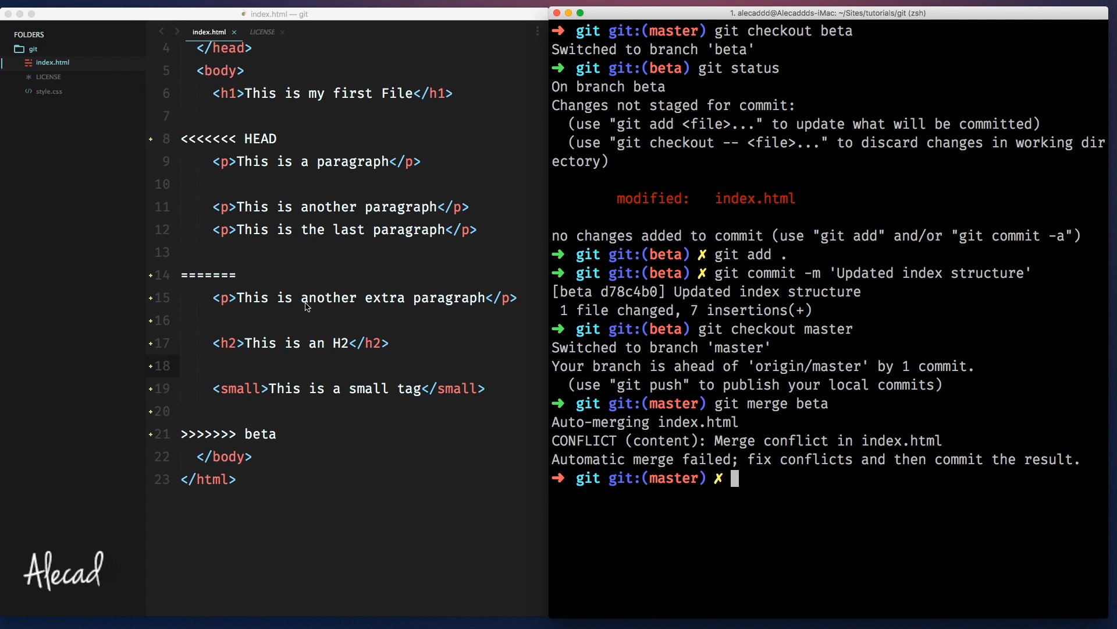
click(257, 285)
scroll(257, 285, up, 1)
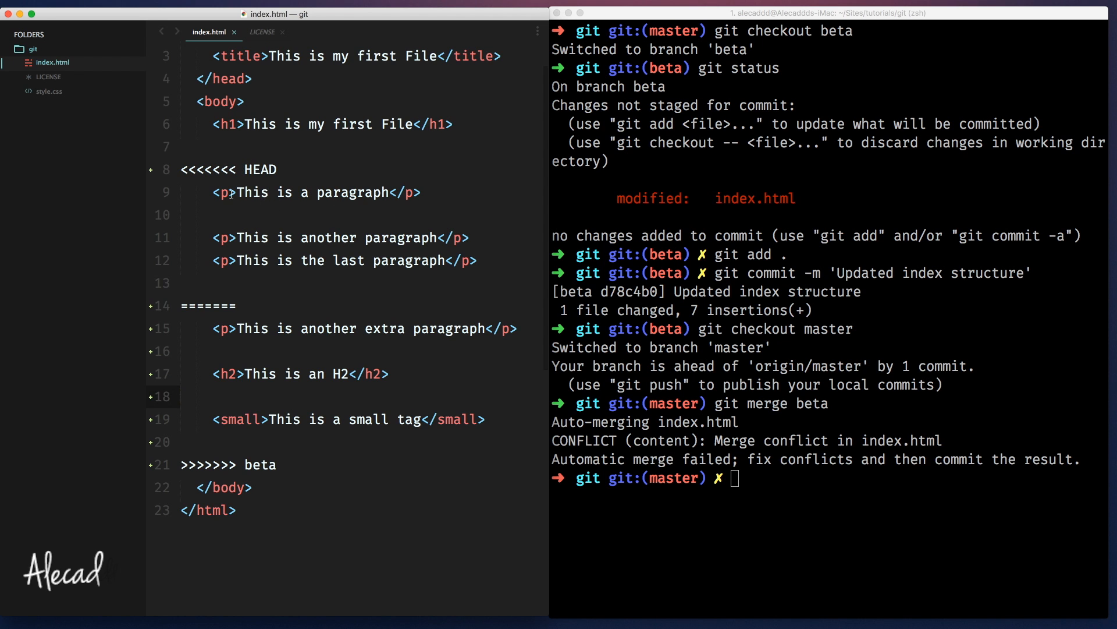
drag(214, 193, 477, 262)
click(473, 313)
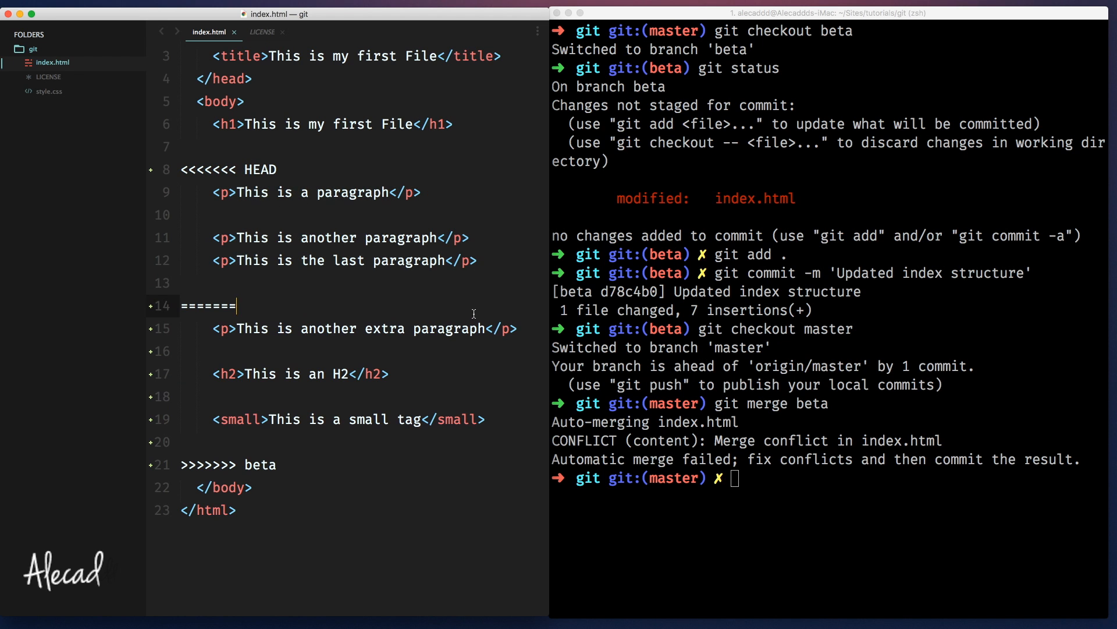
scroll(473, 312, down, 1)
scroll(232, 300, down, 1)
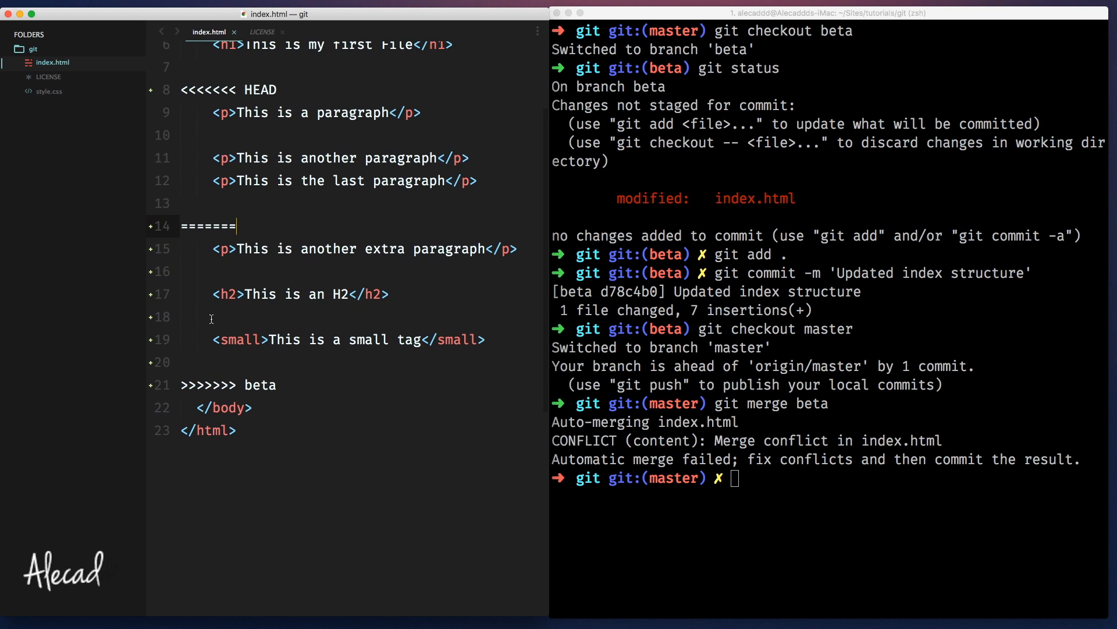
drag(278, 385, 181, 227)
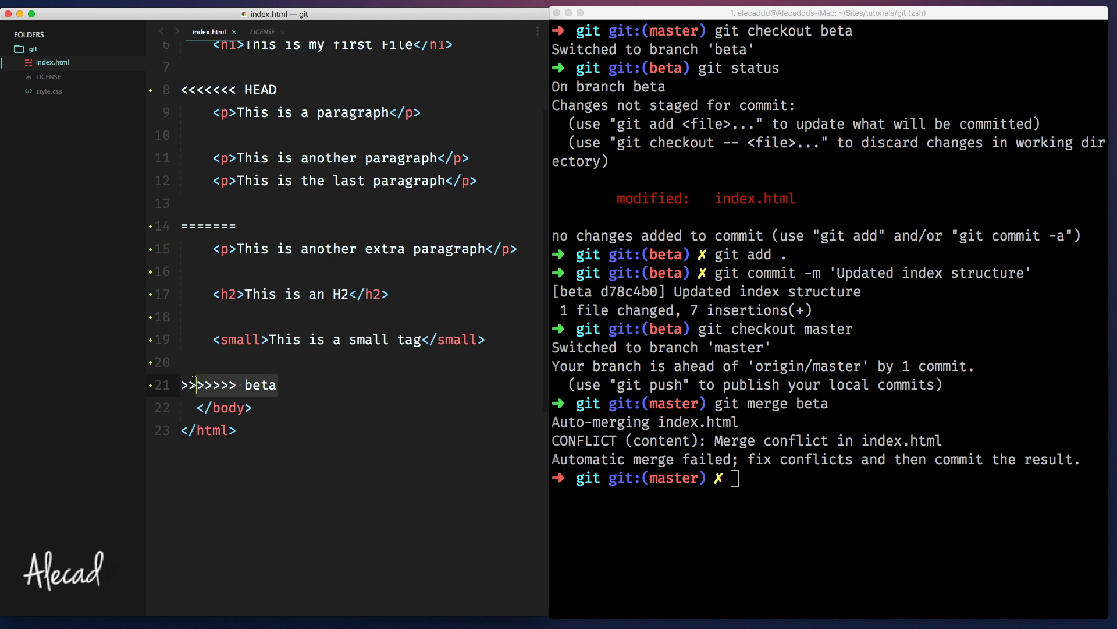
click(333, 397)
scroll(315, 388, up, 2)
scroll(316, 387, up, 2)
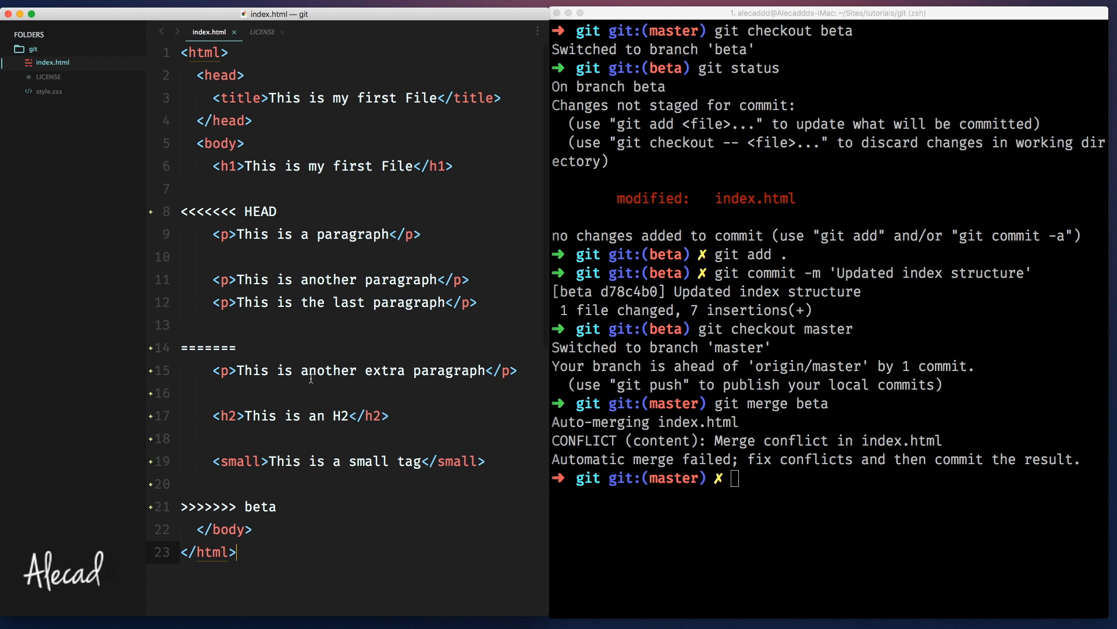
drag(181, 211, 267, 375)
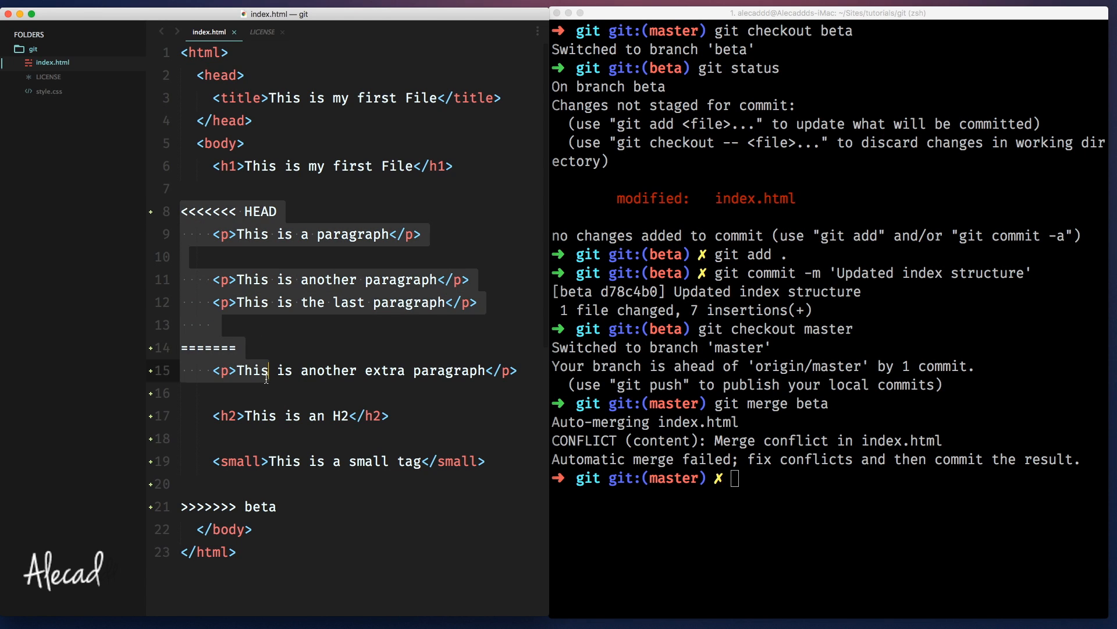
click(267, 376)
drag(299, 494, 186, 370)
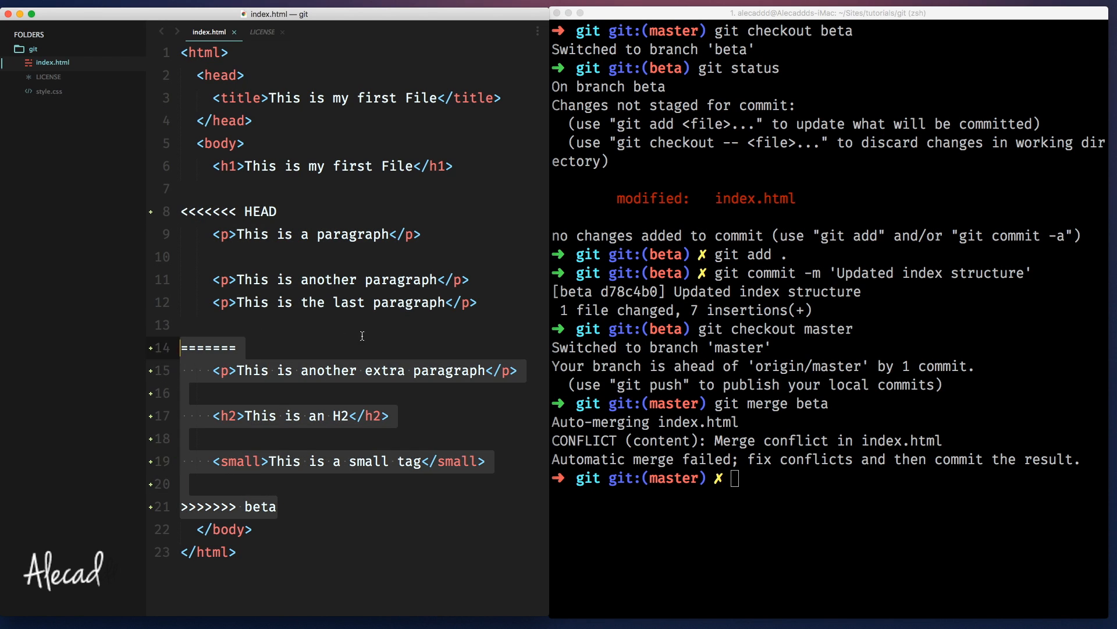
click(192, 324)
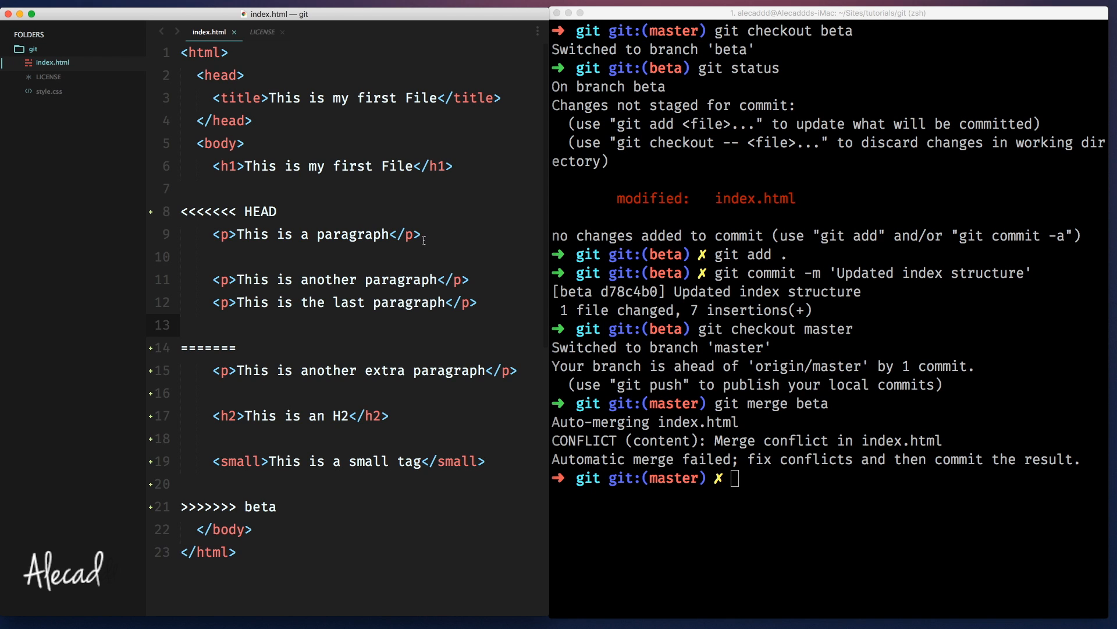
click(491, 304)
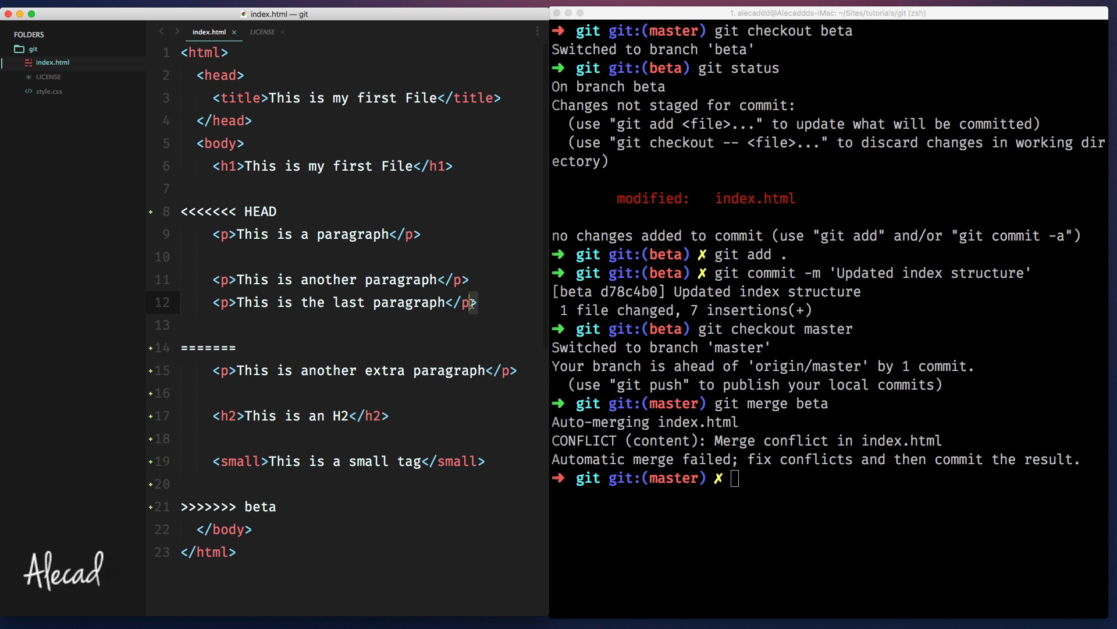
- Delete the HEAD marker, then wrongly delete master's paragraphs and undo back to the conflict version
click(220, 192)
key(shift+Down)
key(BackSpace)
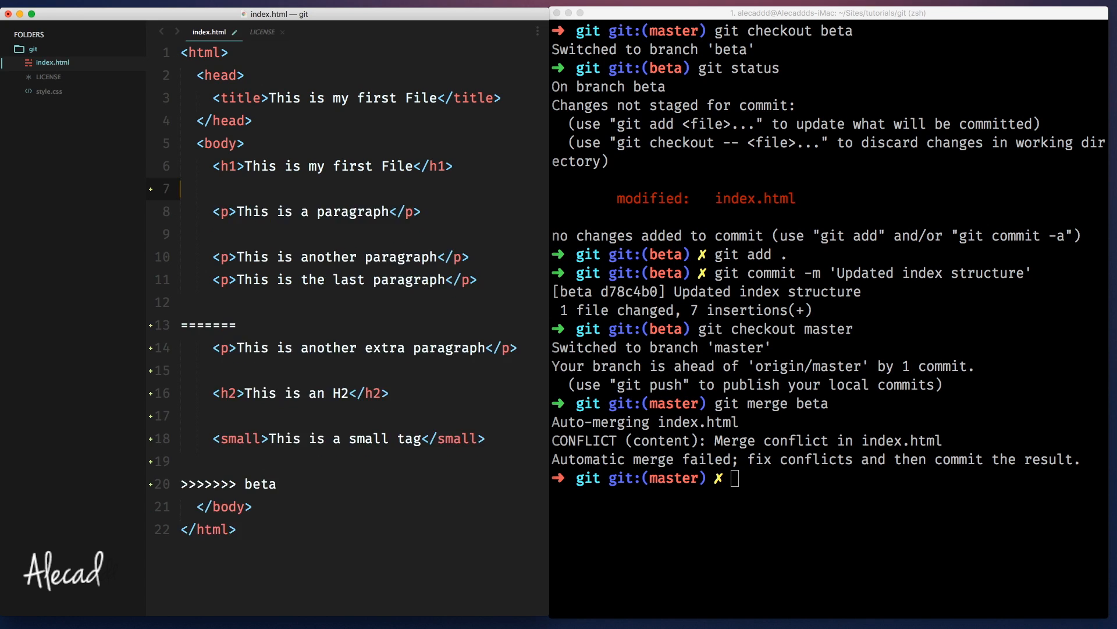
key(BackSpace)
drag(213, 234, 475, 257)
click(240, 301)
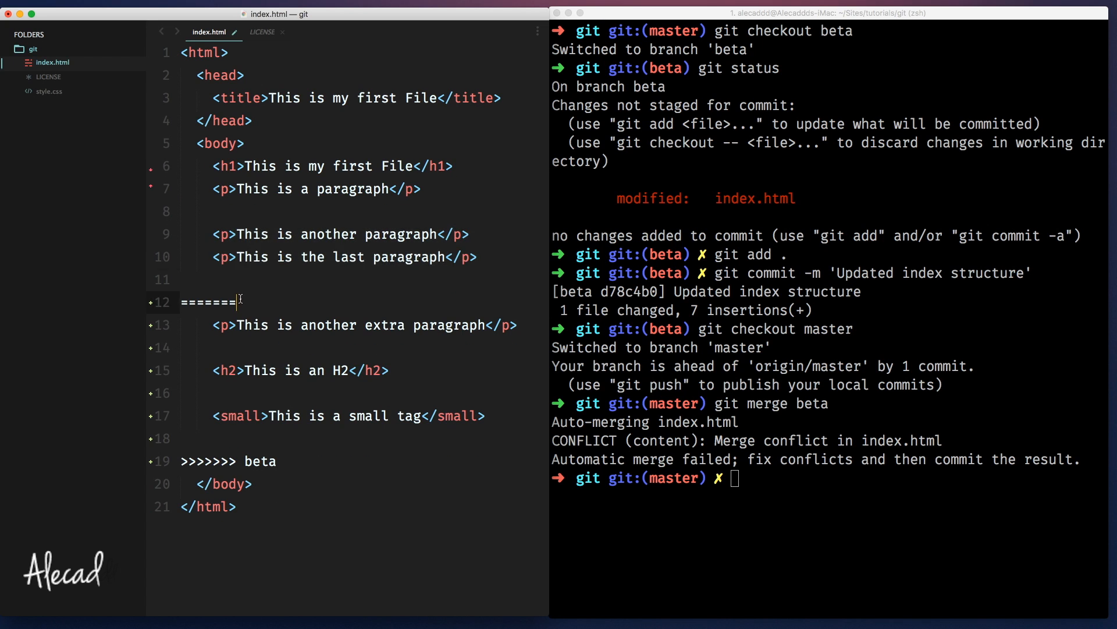
key(shift+Up)
key(shift+Up)
key(shift+Up)
key(BackSpace)
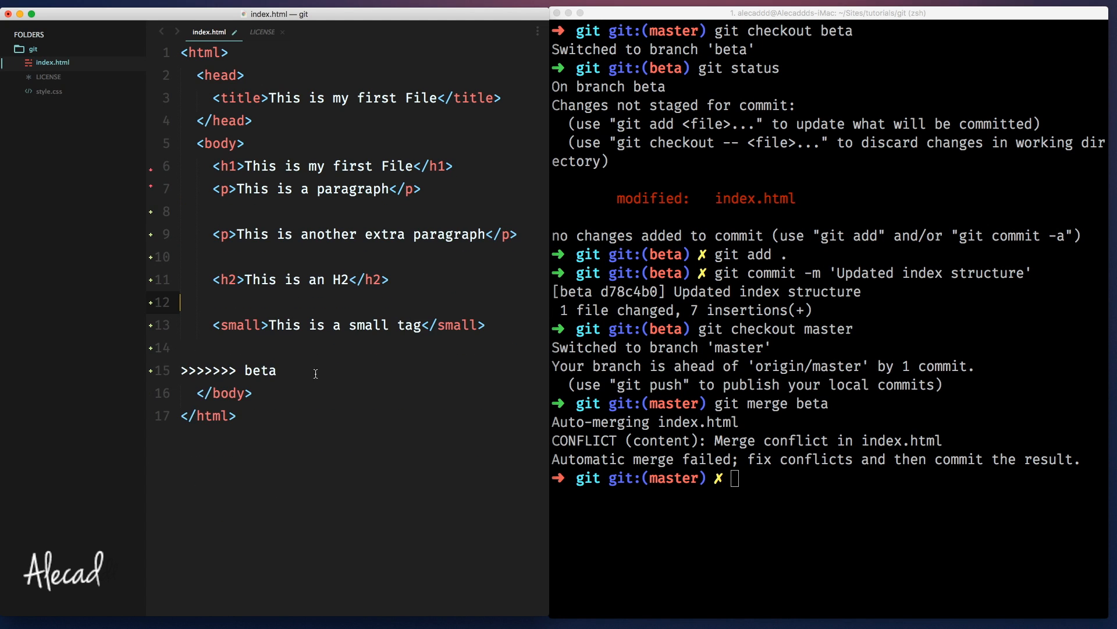
drag(315, 374, 180, 350)
key(BackSpace)
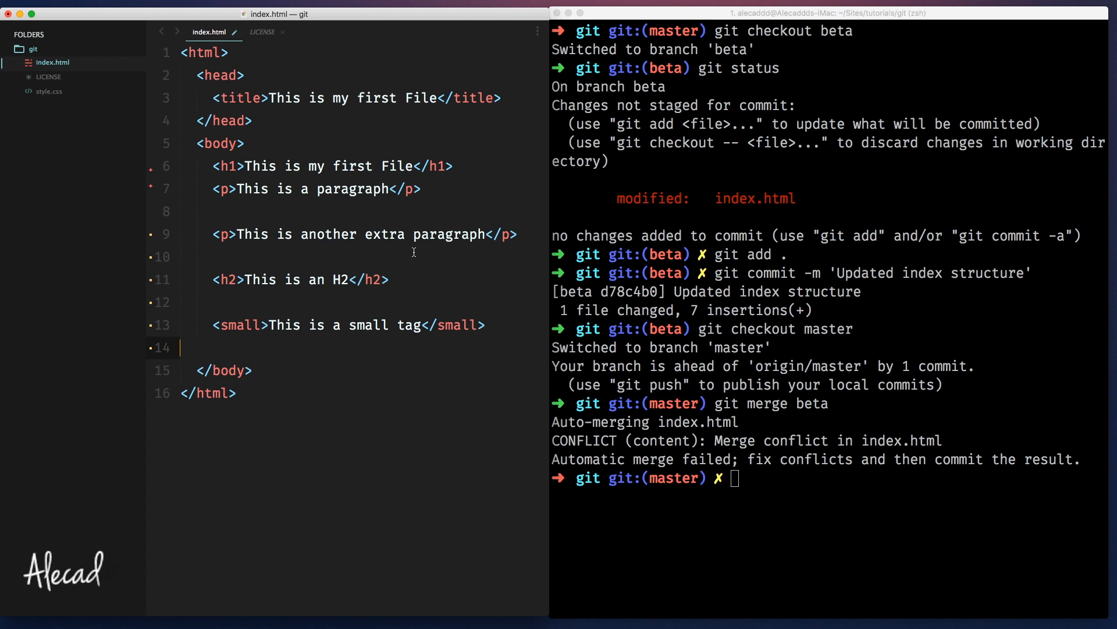
key(super+z)
key(super+z)
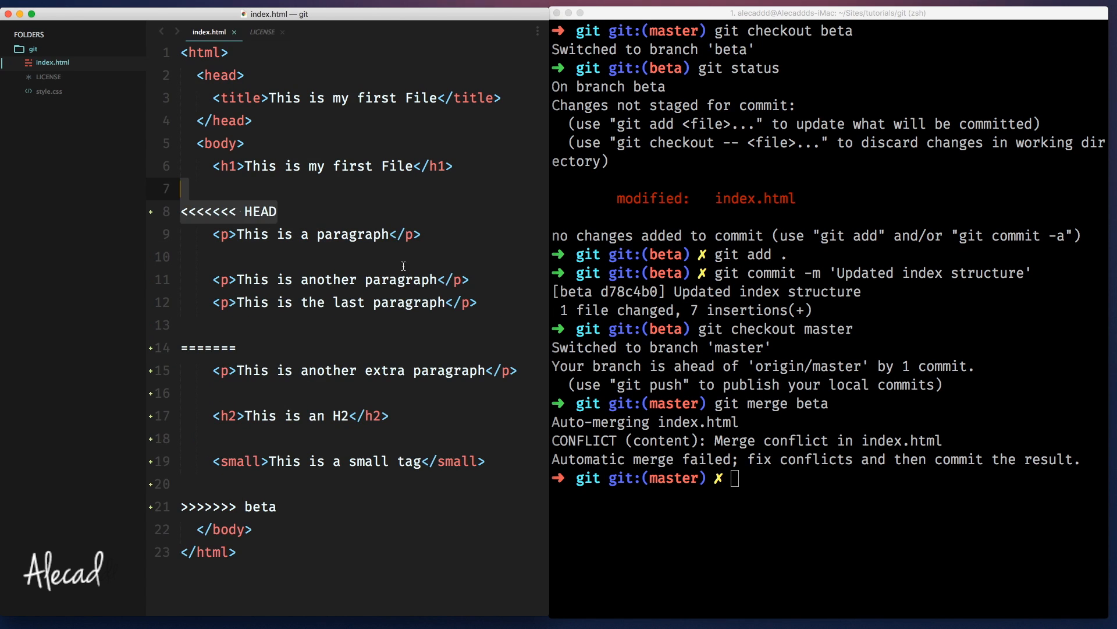
key(super+z)
- Remove the HEAD, ======= and >>>>>>> beta lines keeping both blocks, save, and run git status
key(BackSpace)
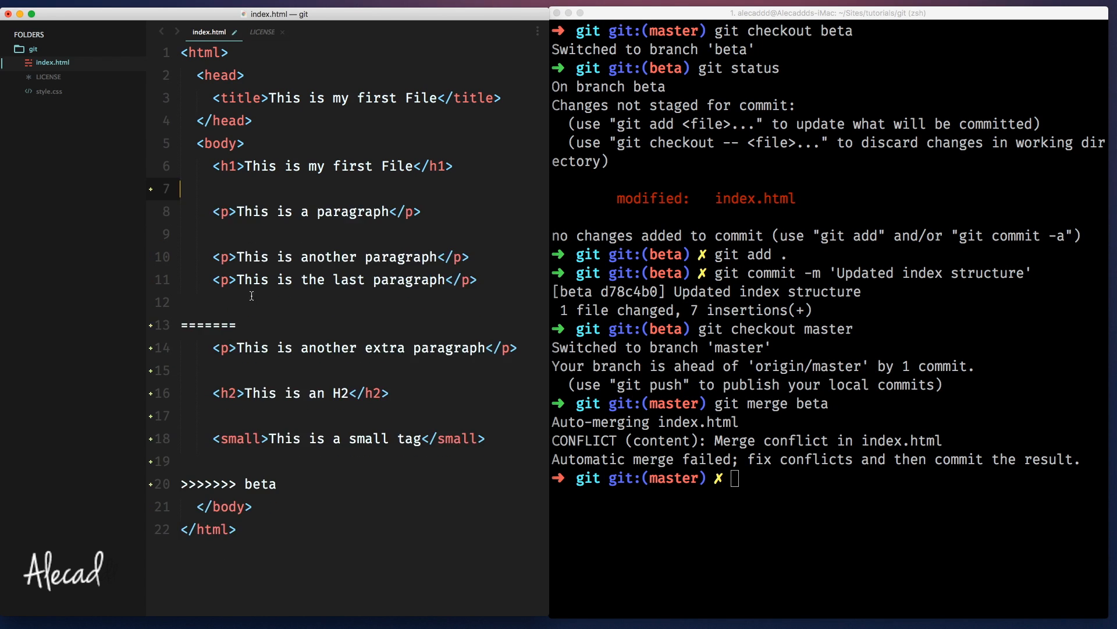
key(Down)
key(Down)
key(Down)
key(shift+End)
key(BackSpace)
key(BackSpace)
key(Down)
key(Down)
key(Down)
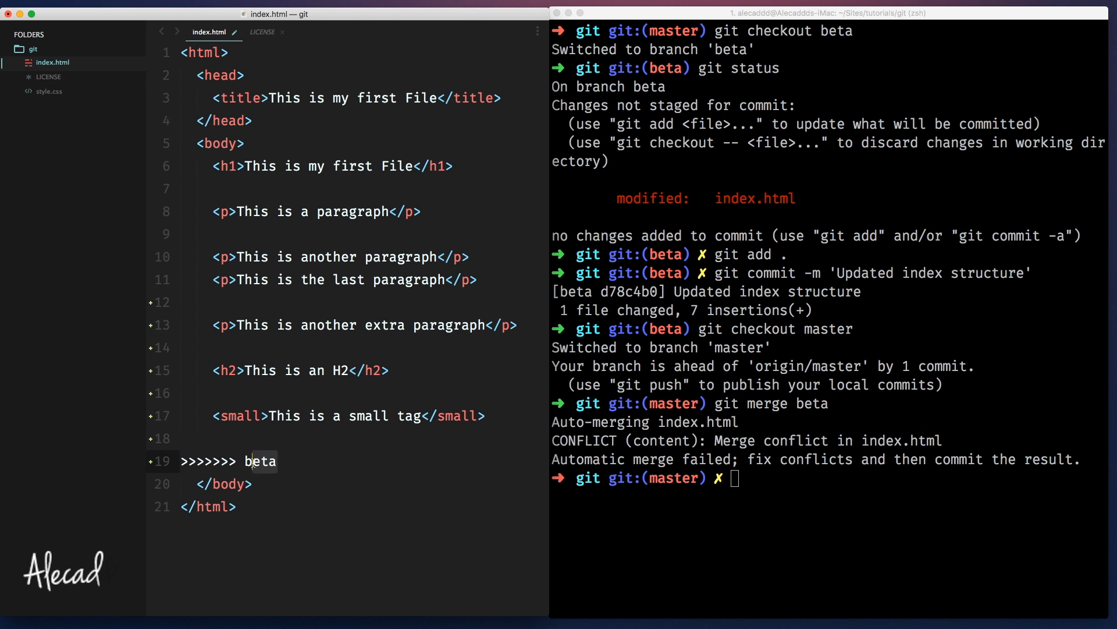
key(shift+End)
key(BackSpace)
key(BackSpace)
click(329, 350)
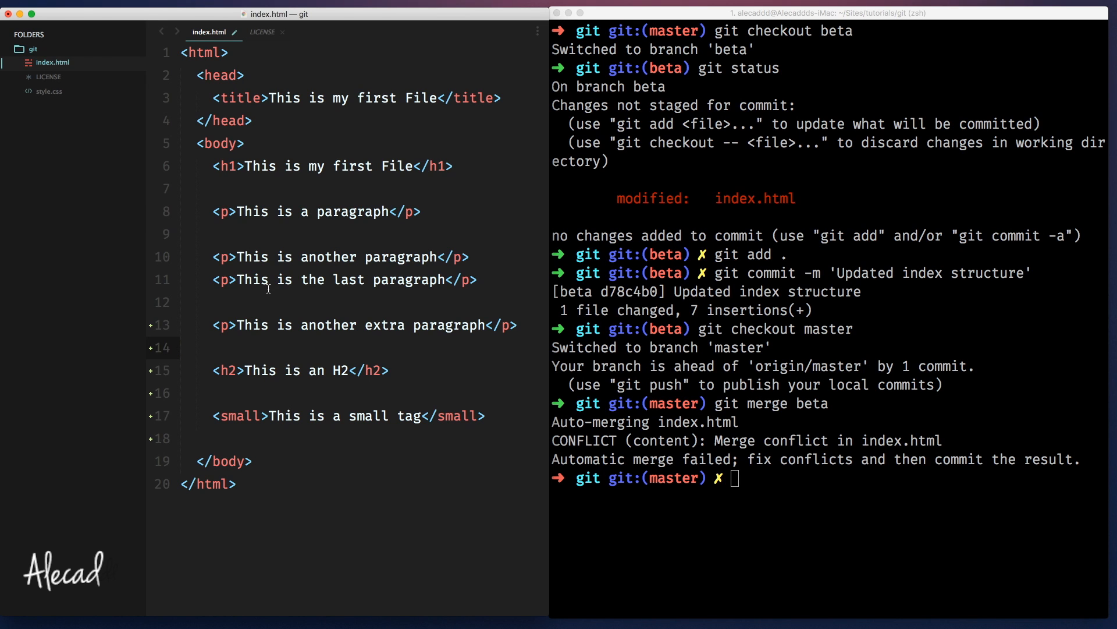
click(302, 280)
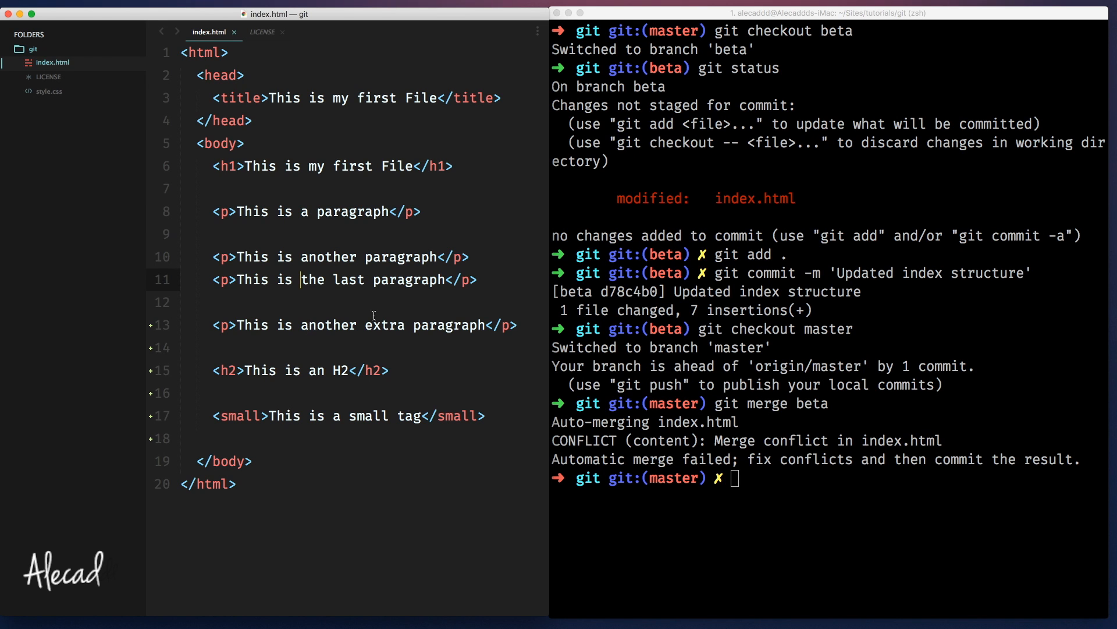
click(751, 367)
text(git status)
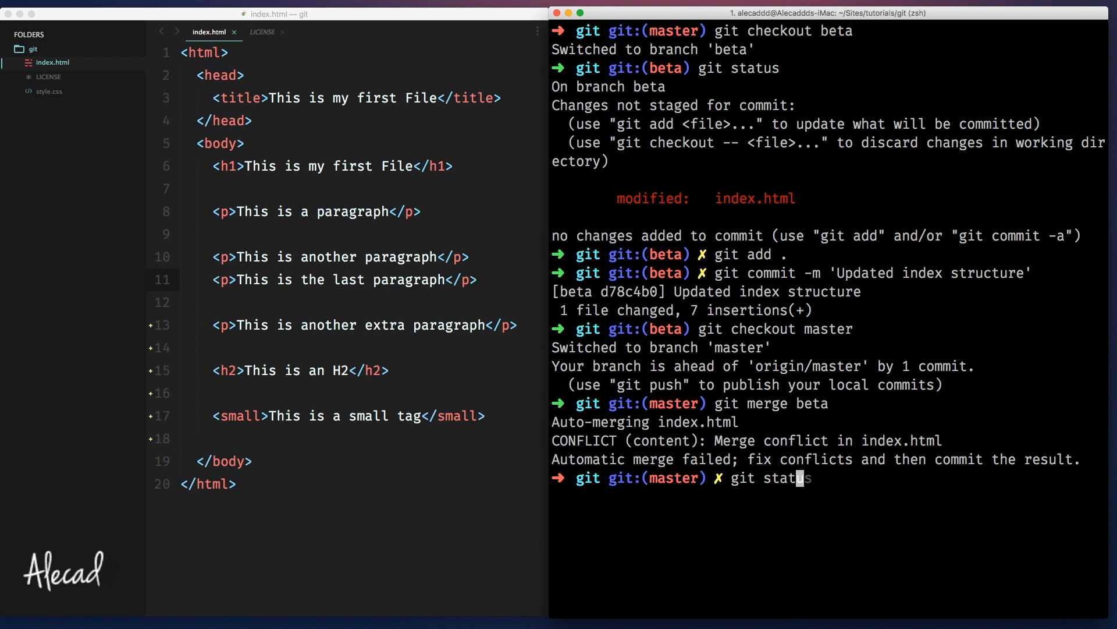
key(Return)
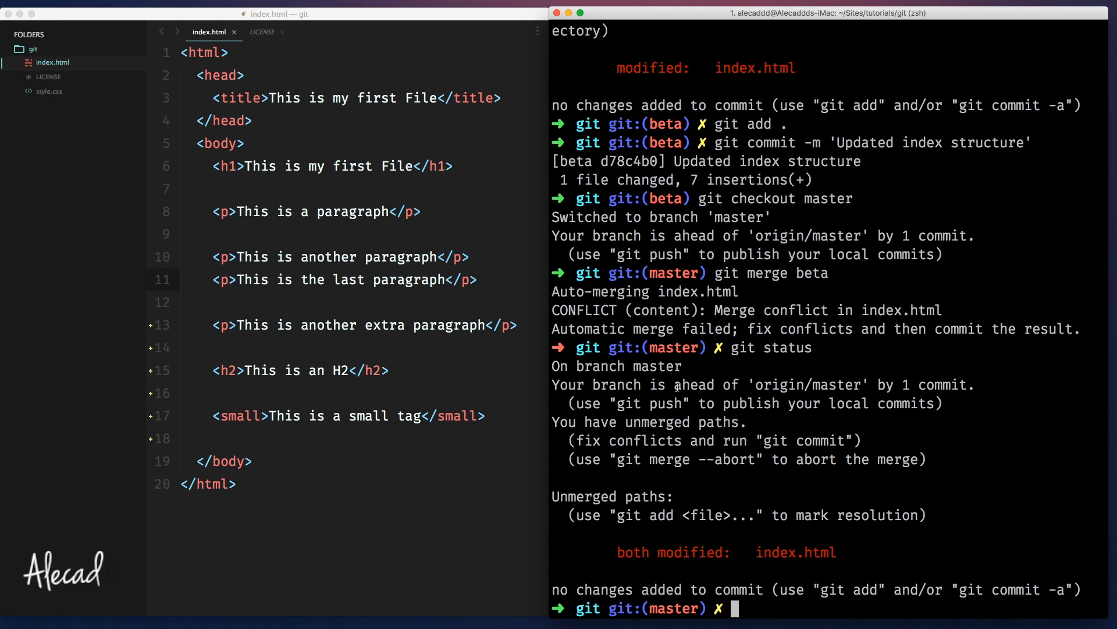
- Note the both-modified index.html entry, clear the screen and stage it with git add
drag(838, 558, 753, 552)
click(742, 555)
key(ctrl+l)
text(git add .)
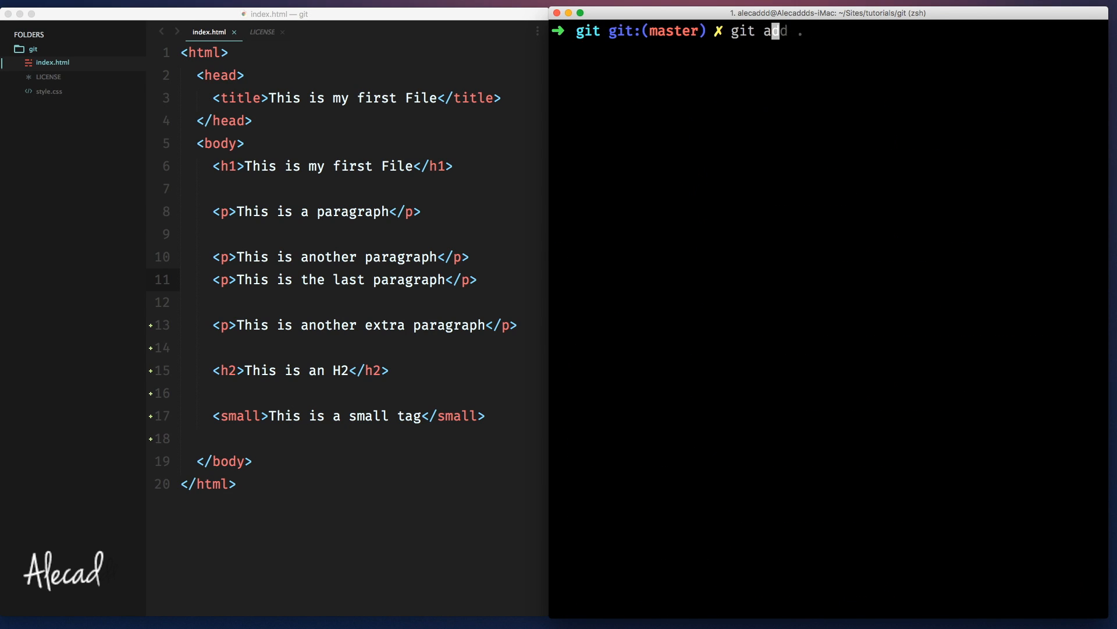
key(Return)
text(git commit)
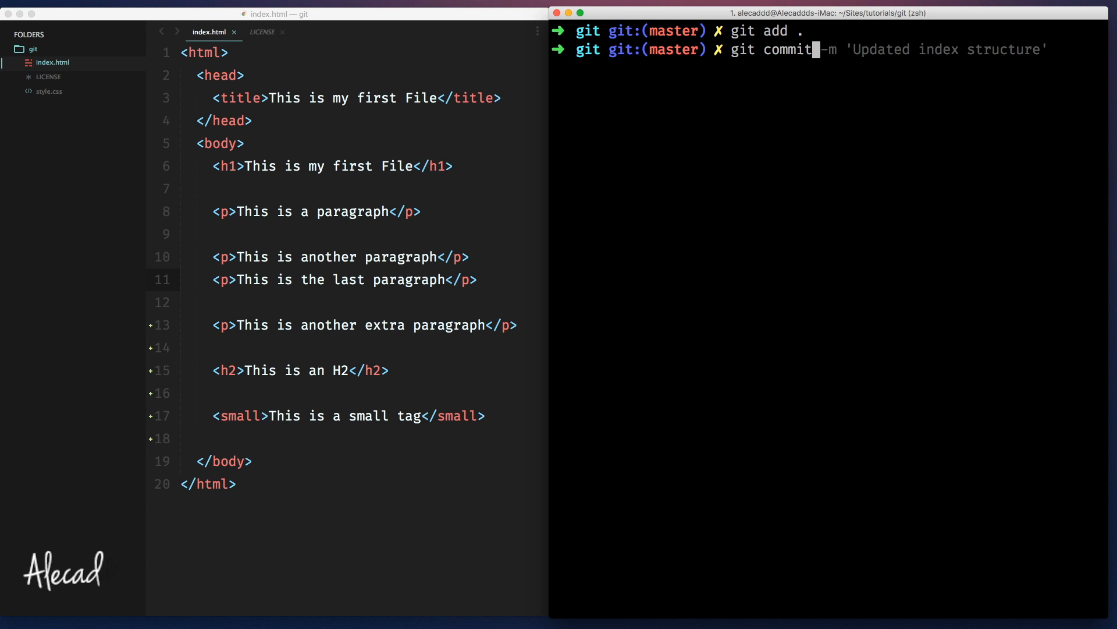
text( -m '')
- Commit the merge on master with the message 'Fixing merging issues'
key(Left)
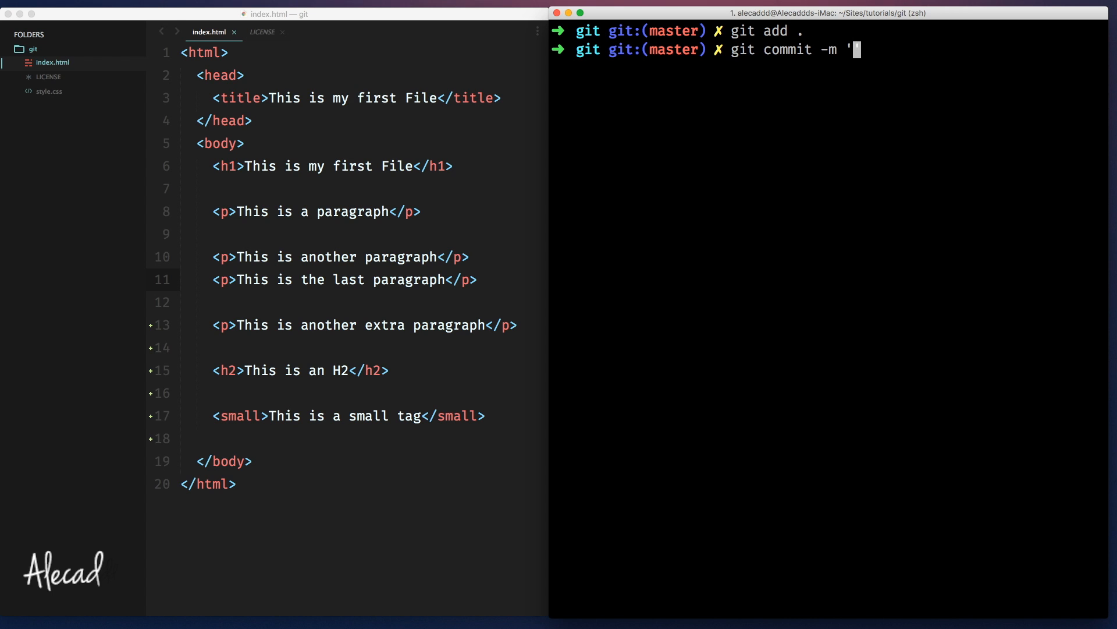
text(Fixi)
text(ng merging)
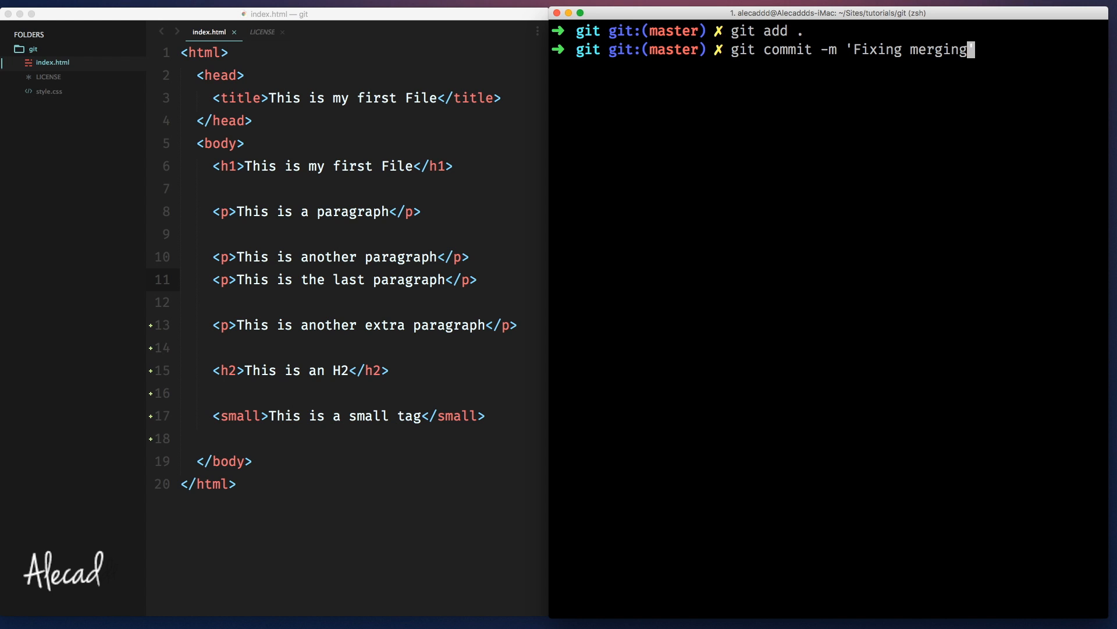
text( issues)
key(Return)
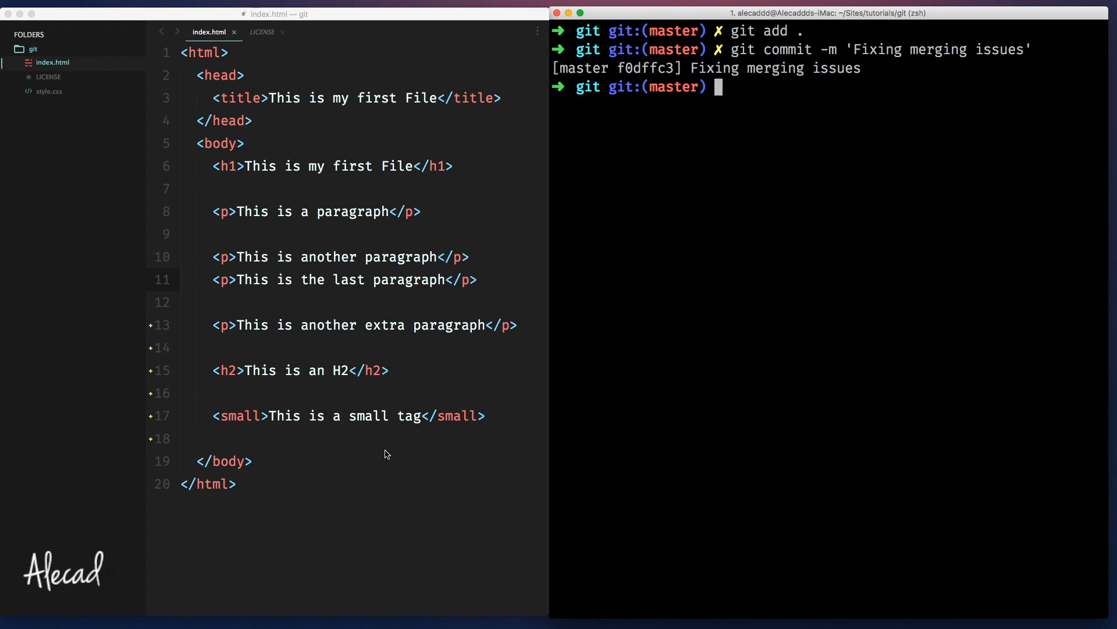
click(392, 432)
click(669, 187)
click(407, 347)
click(726, 132)
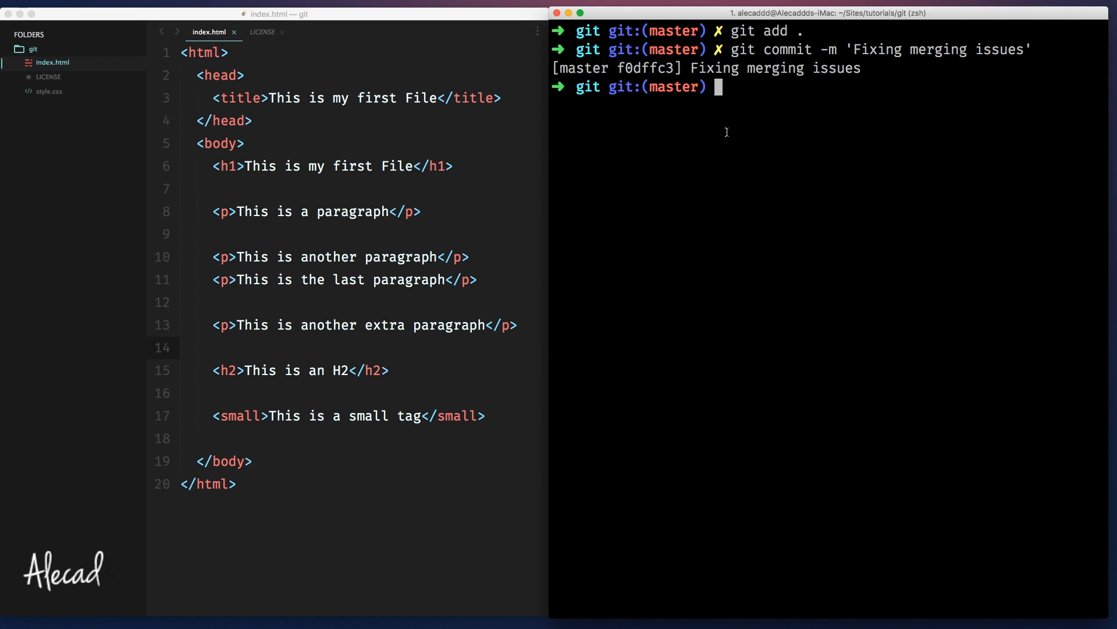
text(git ch)
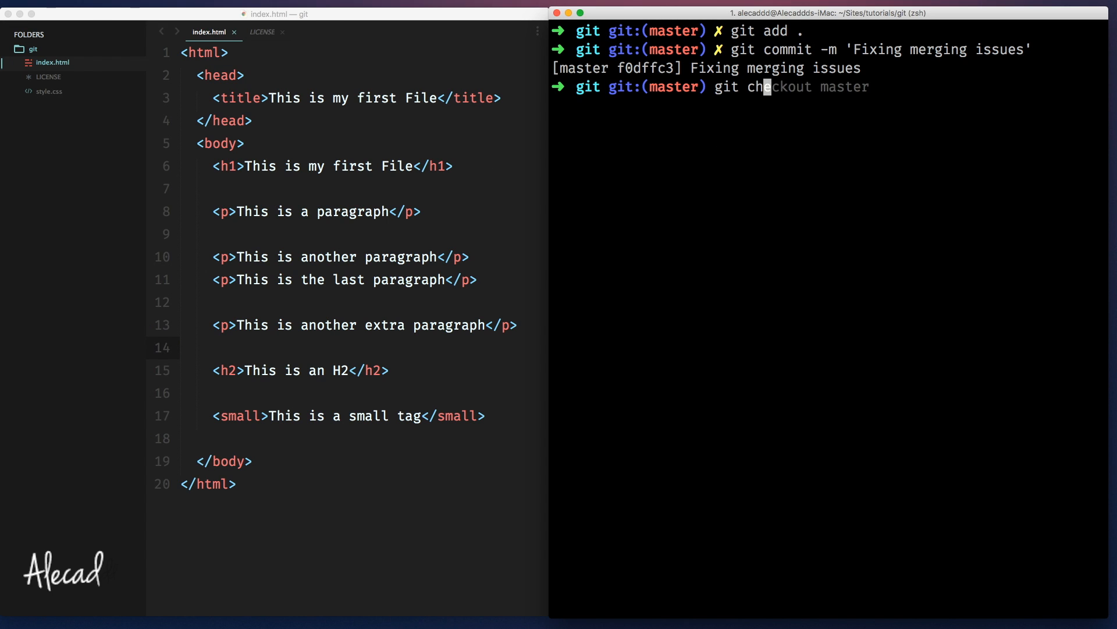
text(eckout beta)
- Switch to the beta branch and insert an h3 tag pair below the small tag in index.html
key(Return)
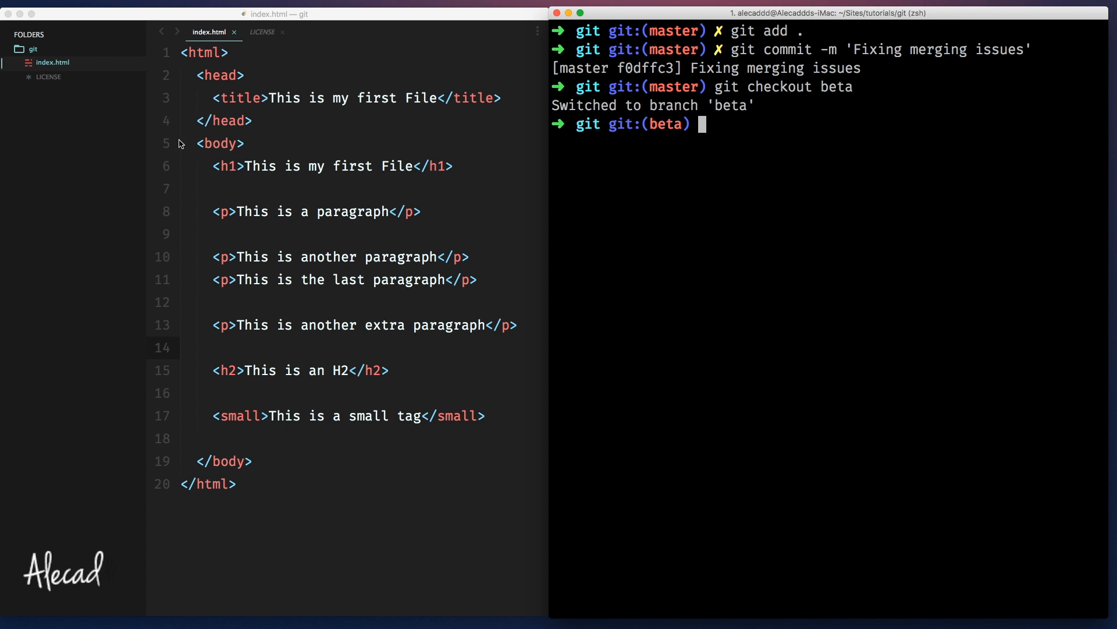
click(299, 166)
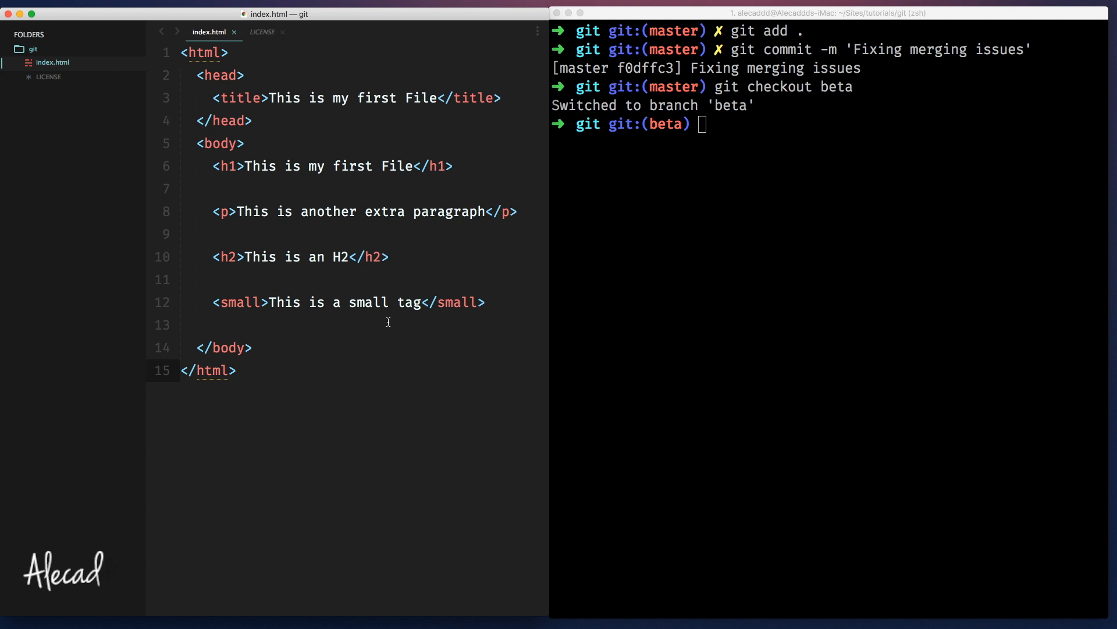
click(491, 303)
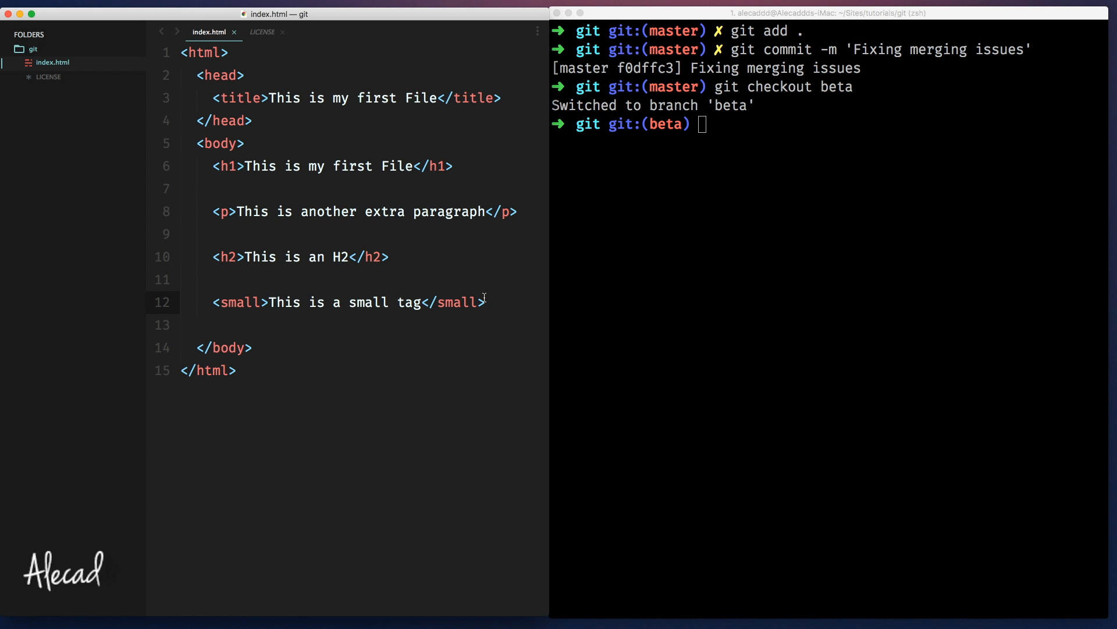
key(Return)
key(Return)
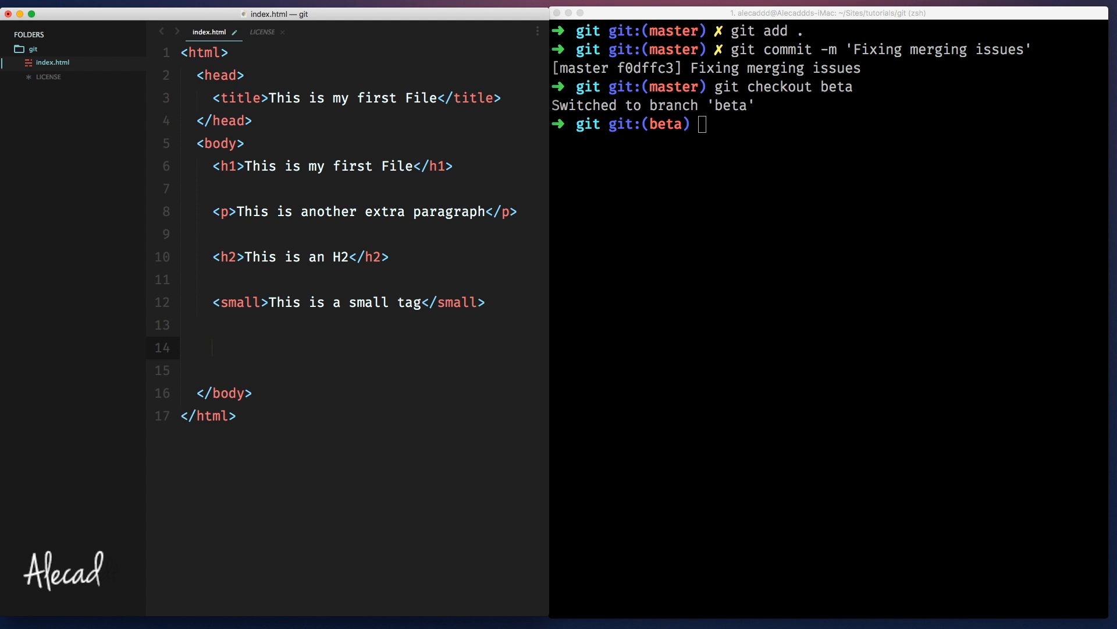
text(h3)
key(Tab)
text(This)
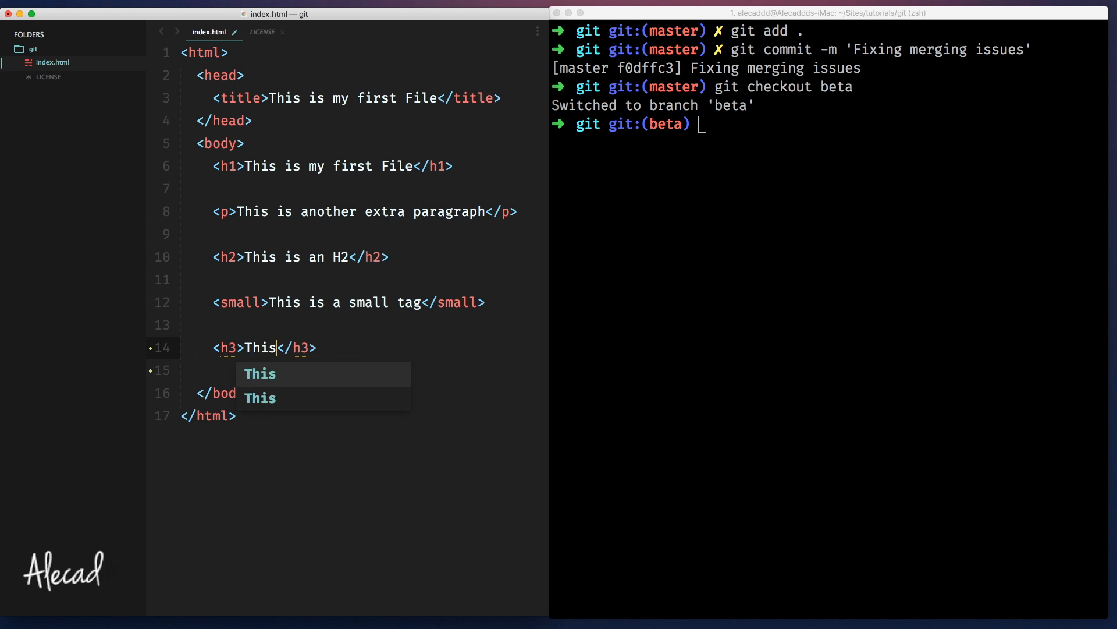
text( is an H# ta)
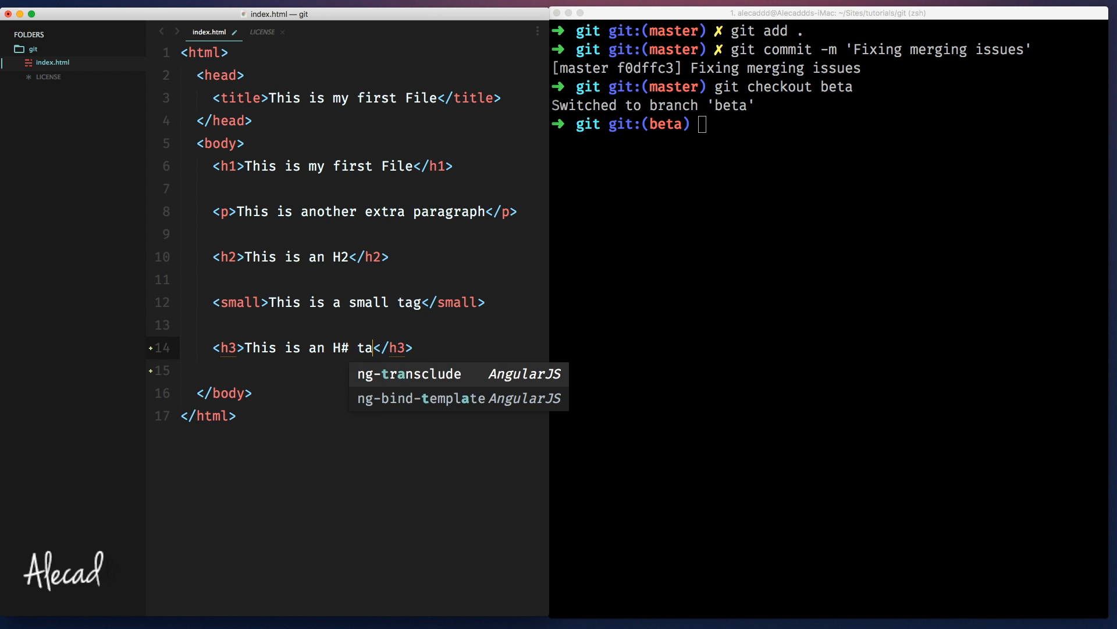
text(g)
- Fix the H# typo so the line reads 'This is an H3 tag' and save index.html
click(348, 348)
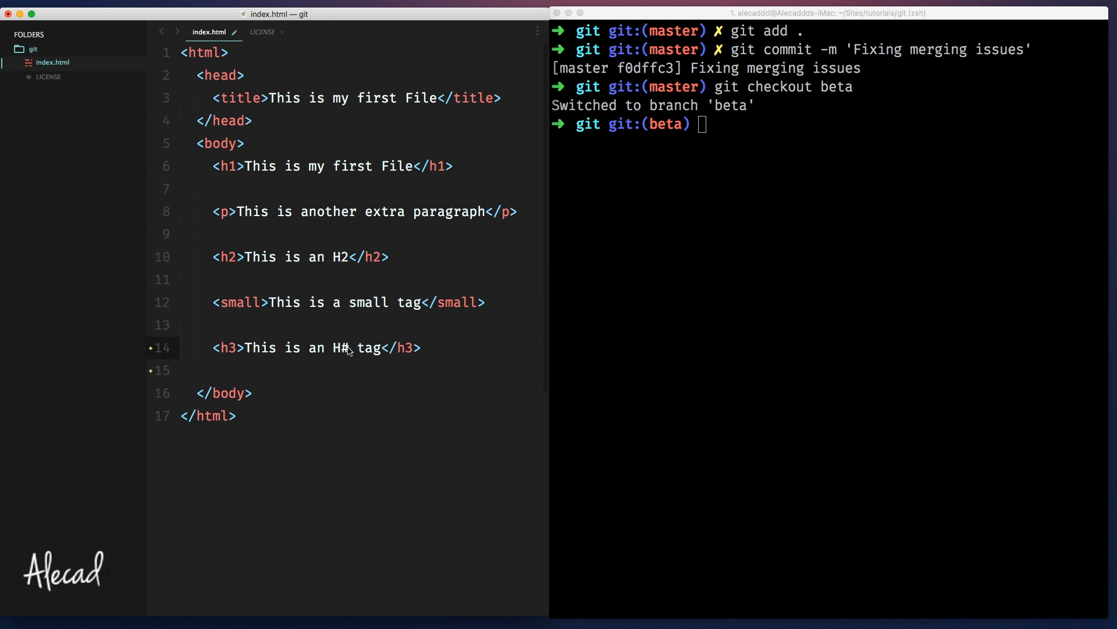
key(BackSpace)
text(3)
key(super+s)
click(830, 262)
key(ctrl+l)
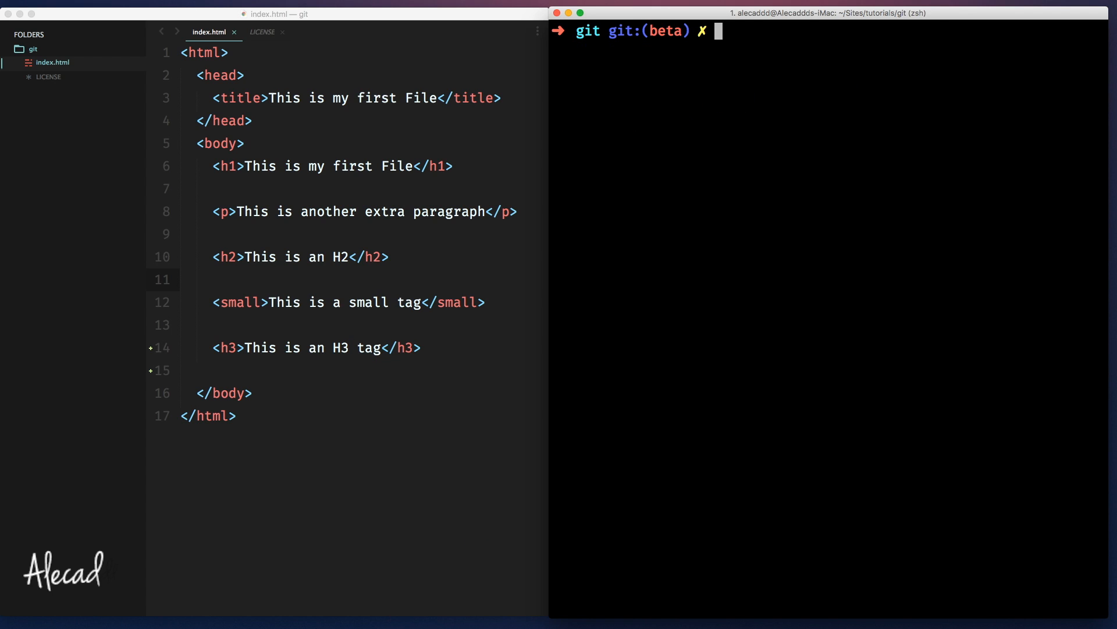
text(git add .)
- Stage the change and commit it on beta with the message 'Added another tag'
key(Return)
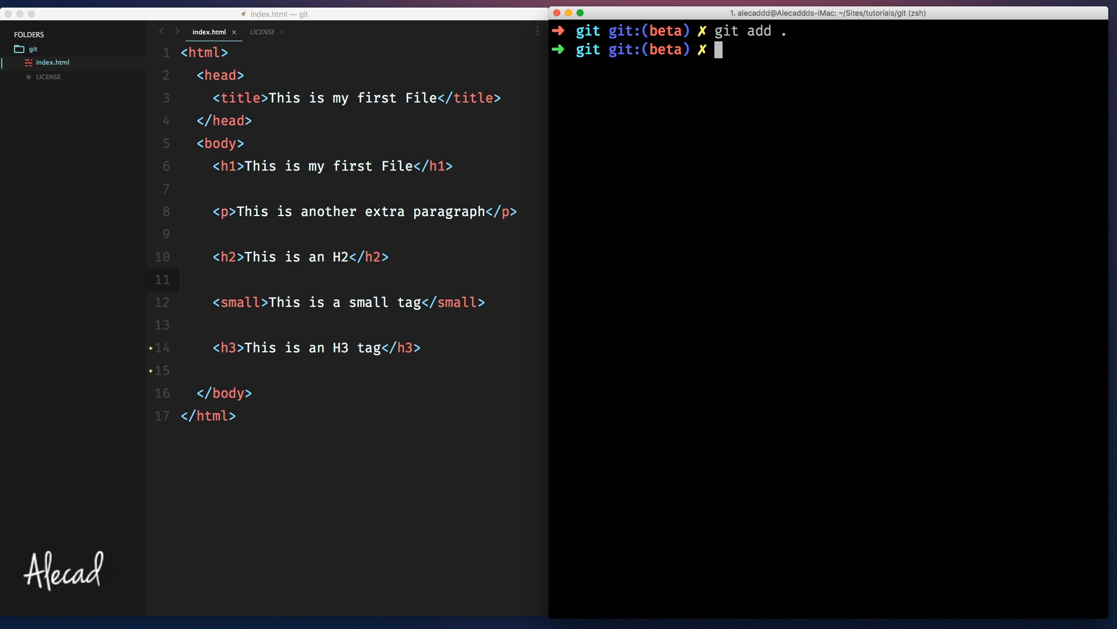
text(git commit m)
key(BackSpace)
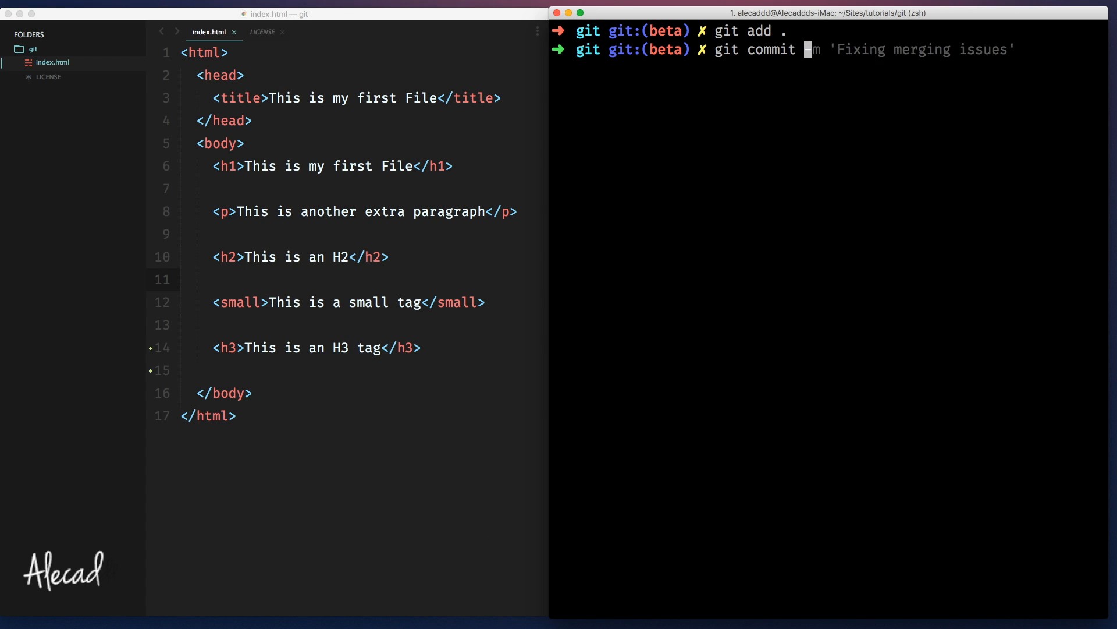
text(-m ')
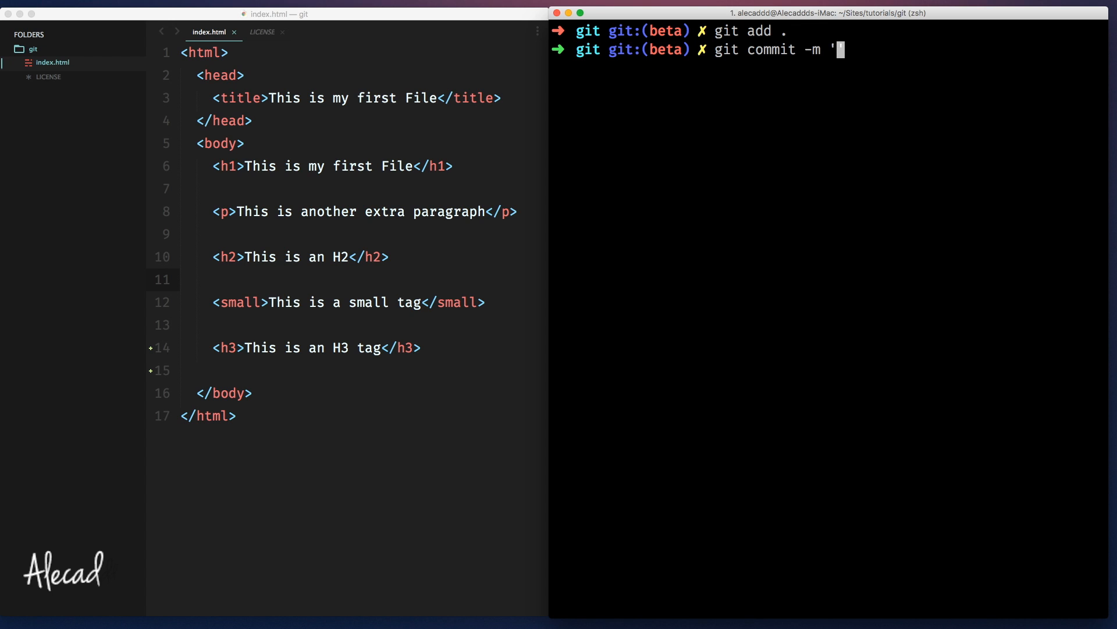
text(Added another tag)
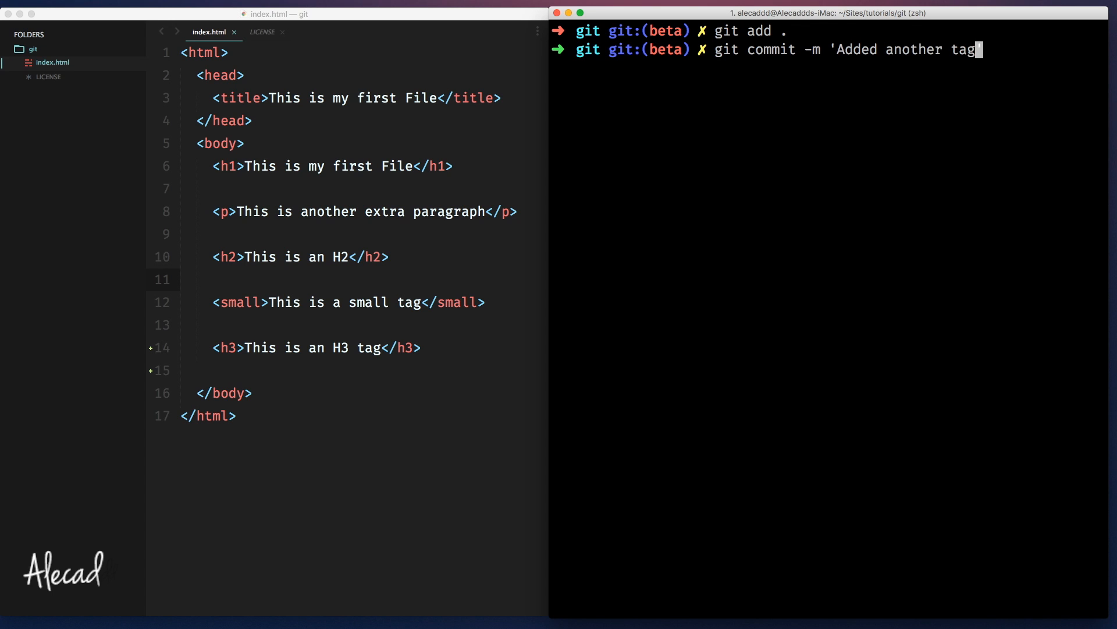
text(')
key(Return)
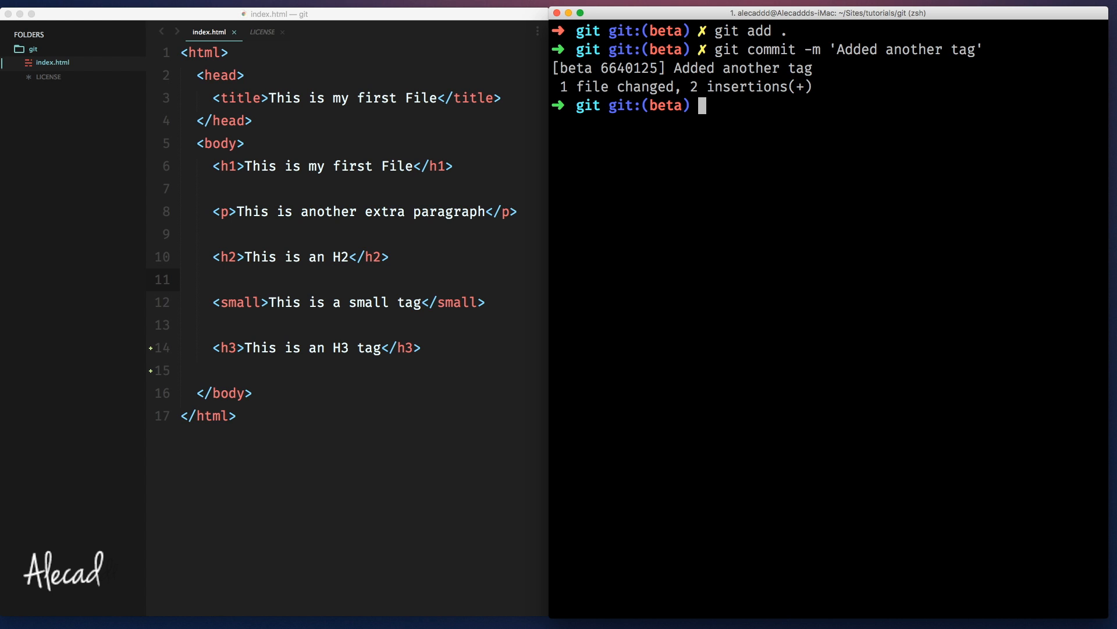
text(git checkout master)
- Check out master and show its index.html, which has no h3 line
key(Return)
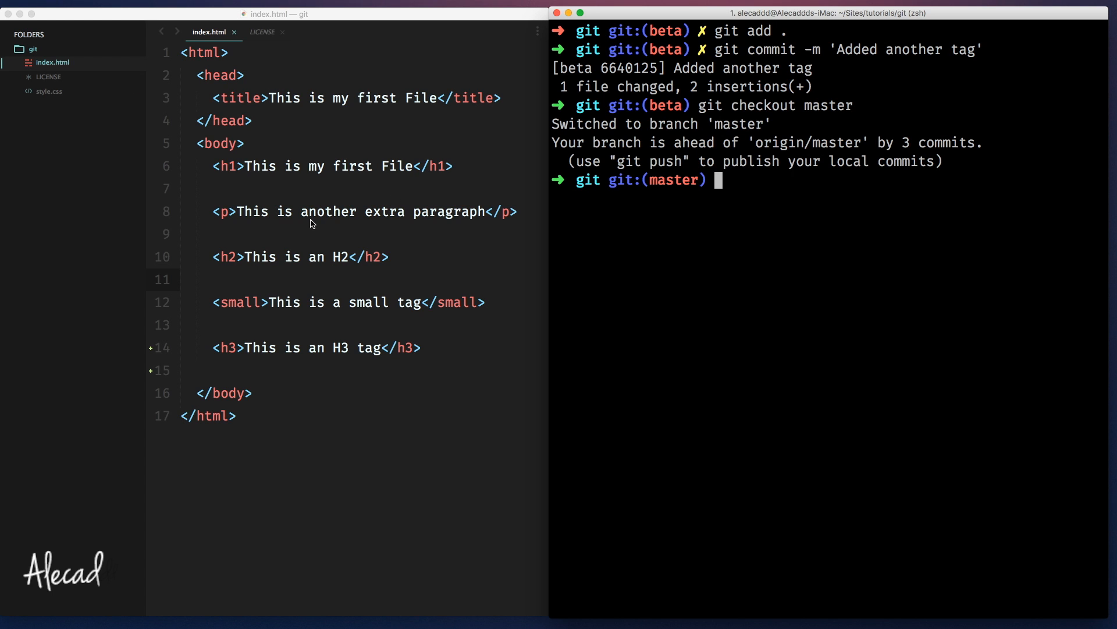
click(312, 223)
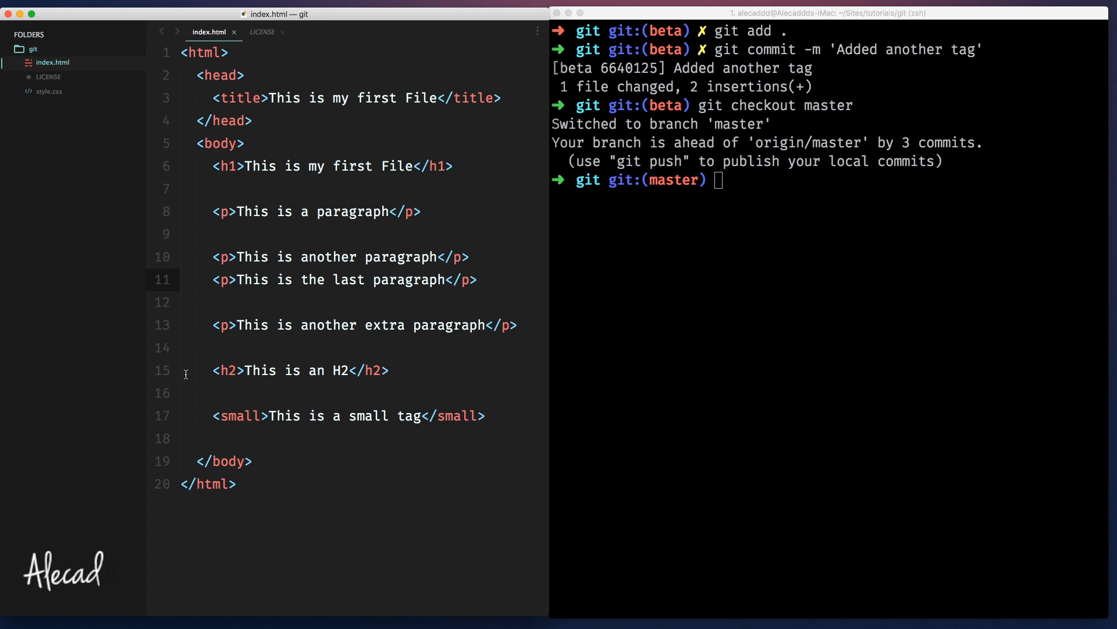
click(738, 181)
text(git )
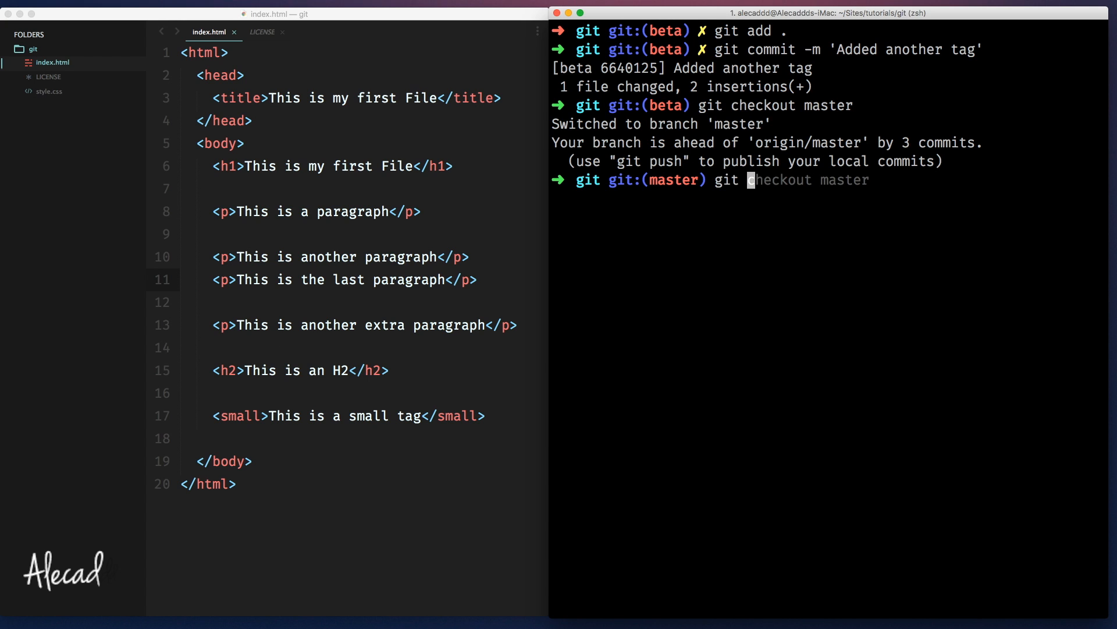
text(merge beta)
- Run git merge beta and accept the default merge message with :wq in vim
key(Return)
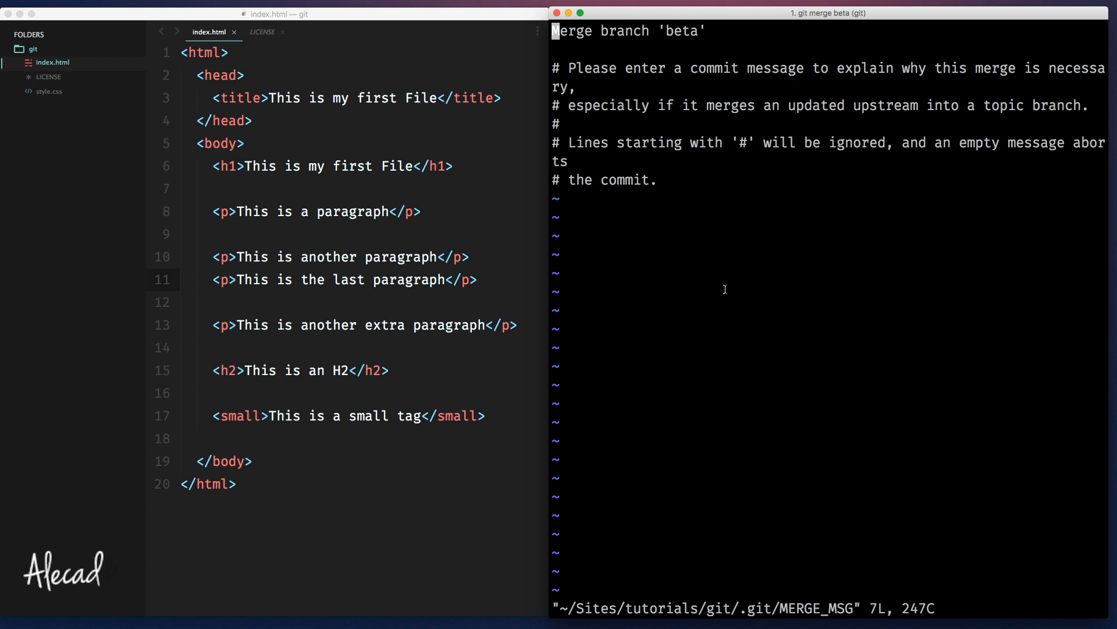
text(:)
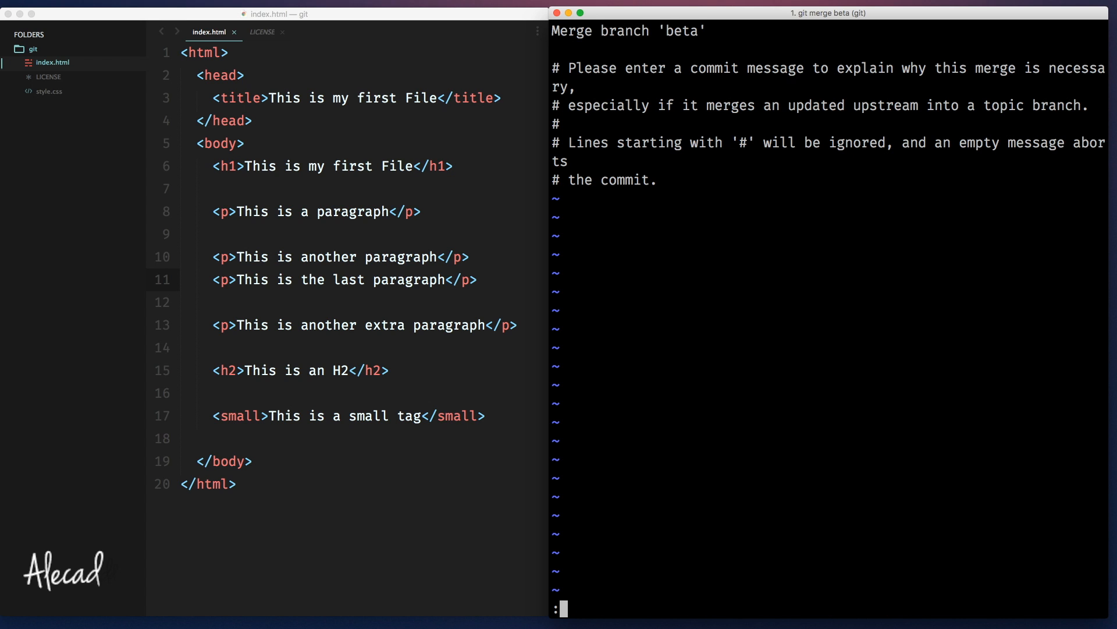
text(wq)
key(Return)
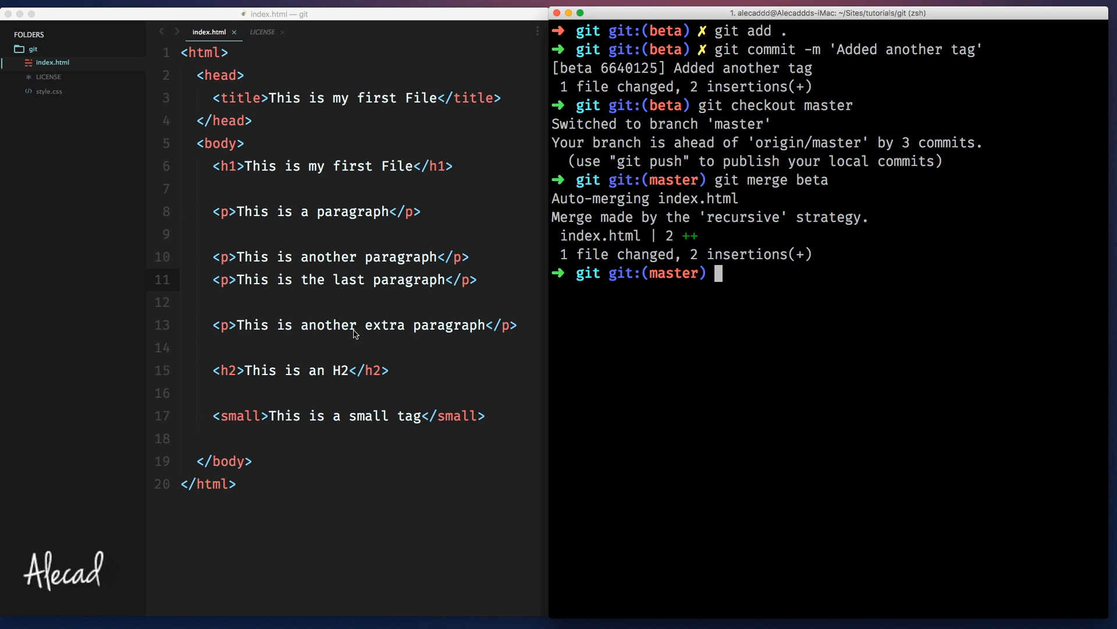
click(355, 335)
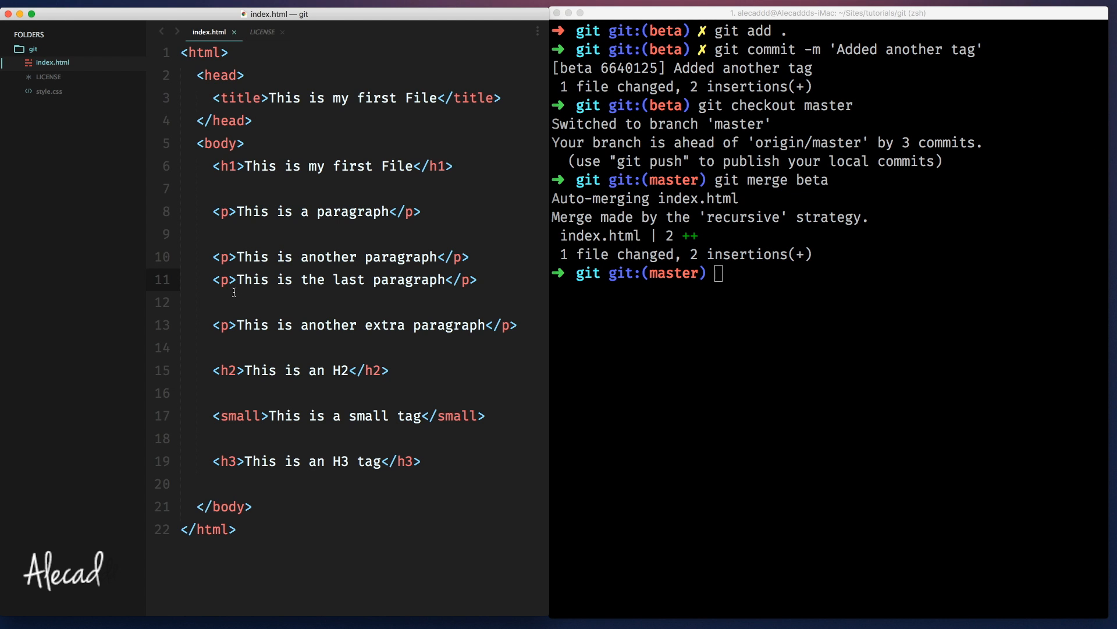
- Highlight the merged 'This is an H3 tag' line in master's index.html to confirm the result
drag(213, 461, 426, 462)
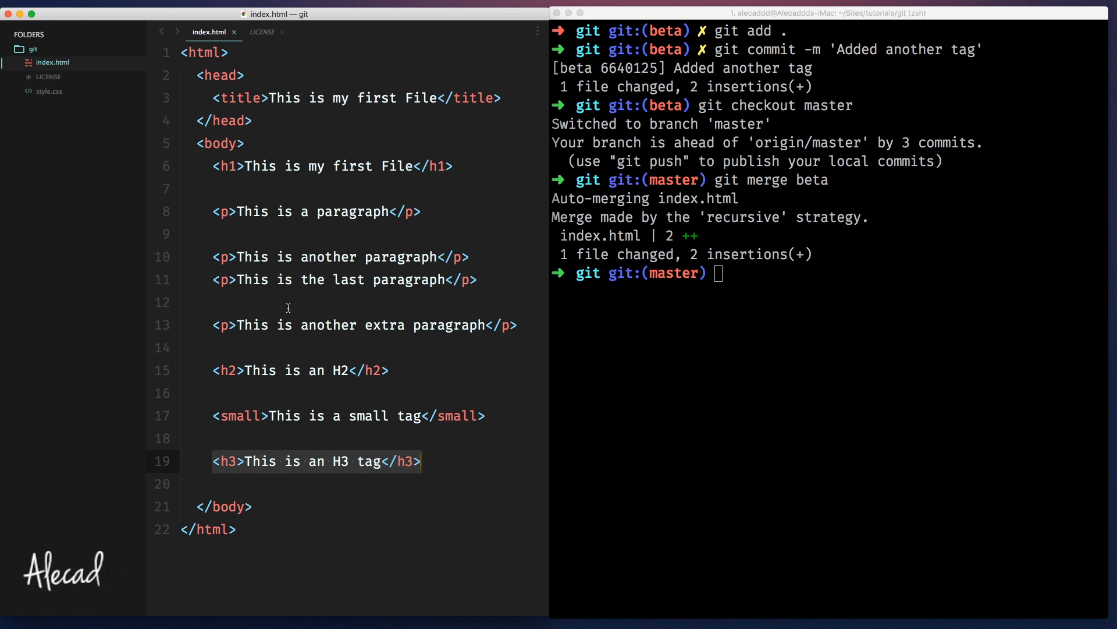
click(312, 482)
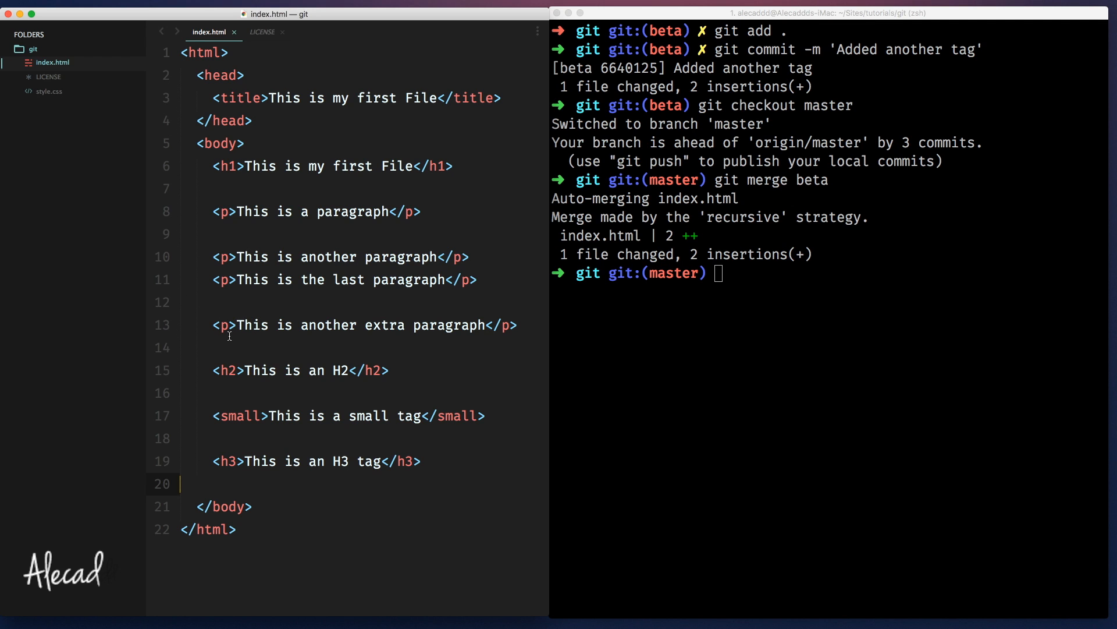
drag(423, 461, 211, 463)
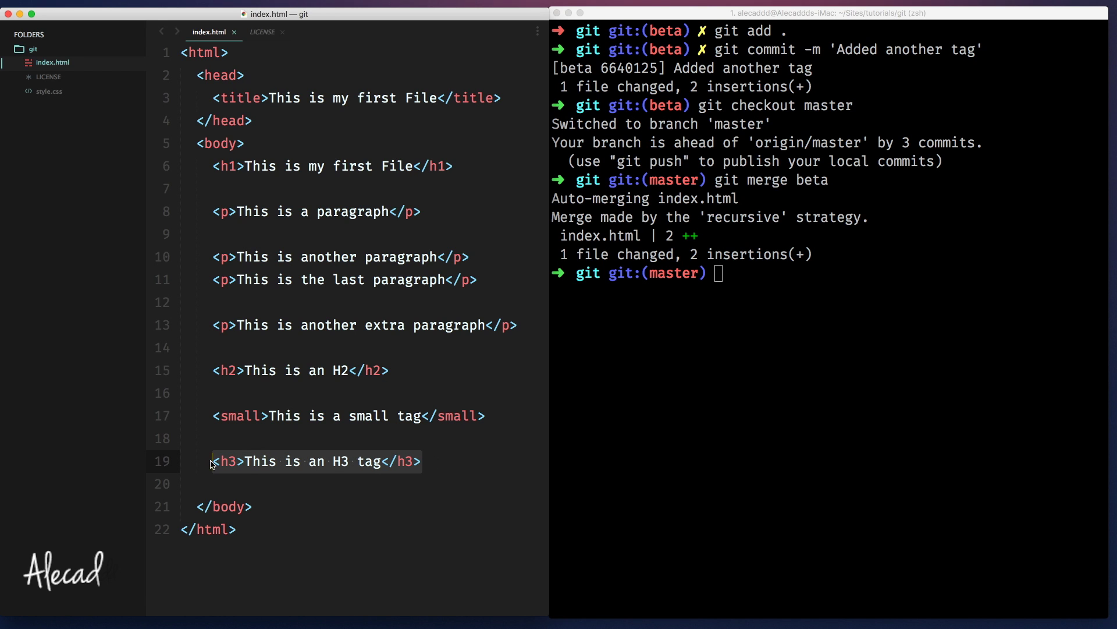
click(222, 238)
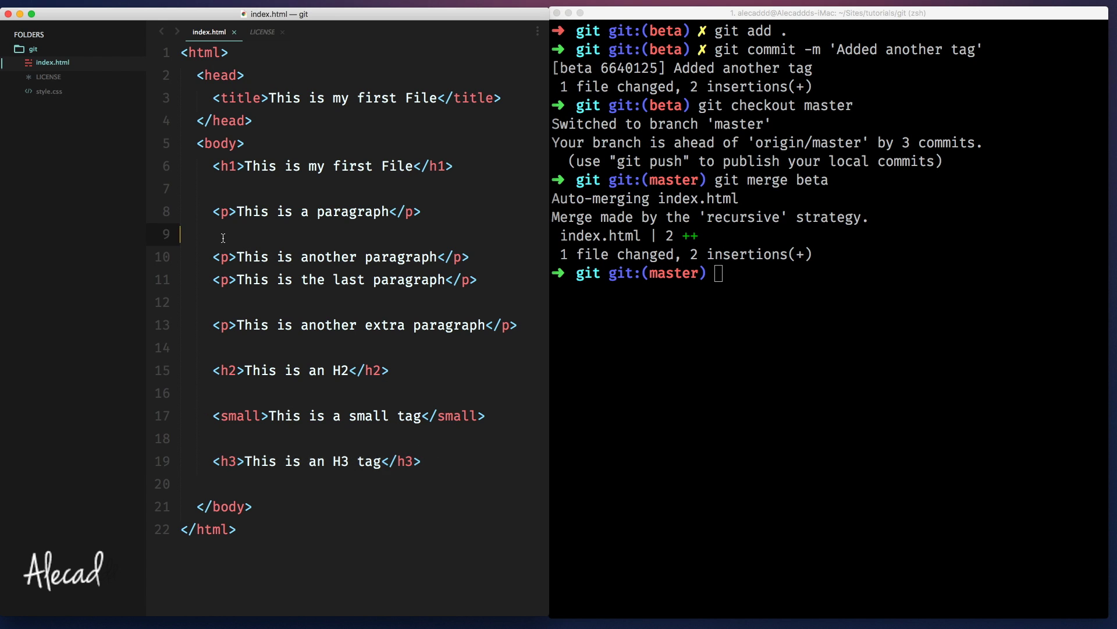
click(420, 350)
click(704, 325)
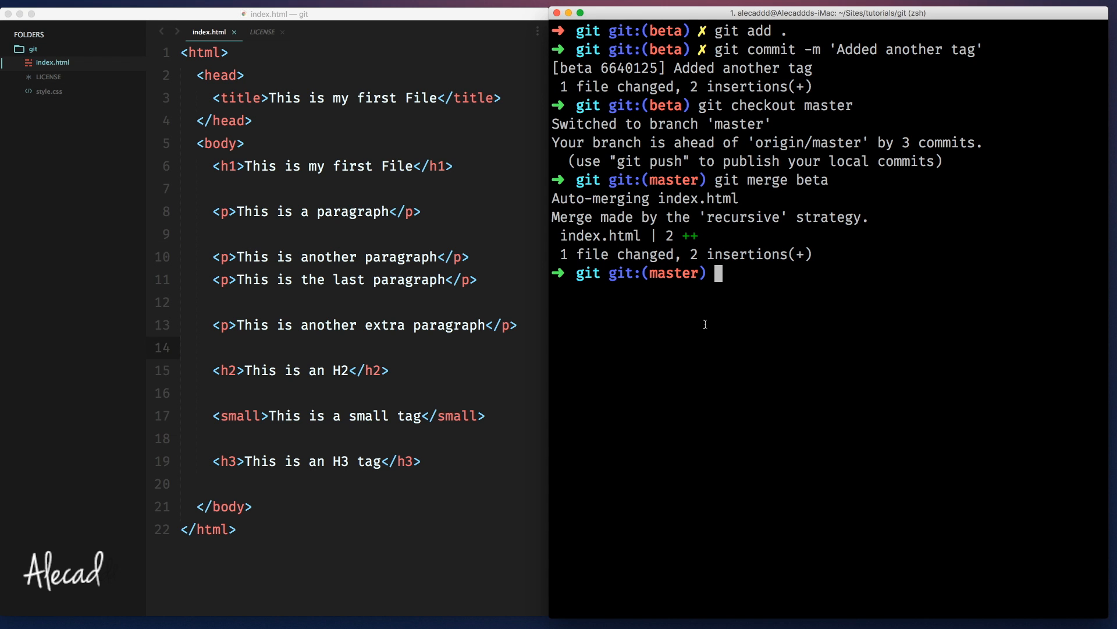